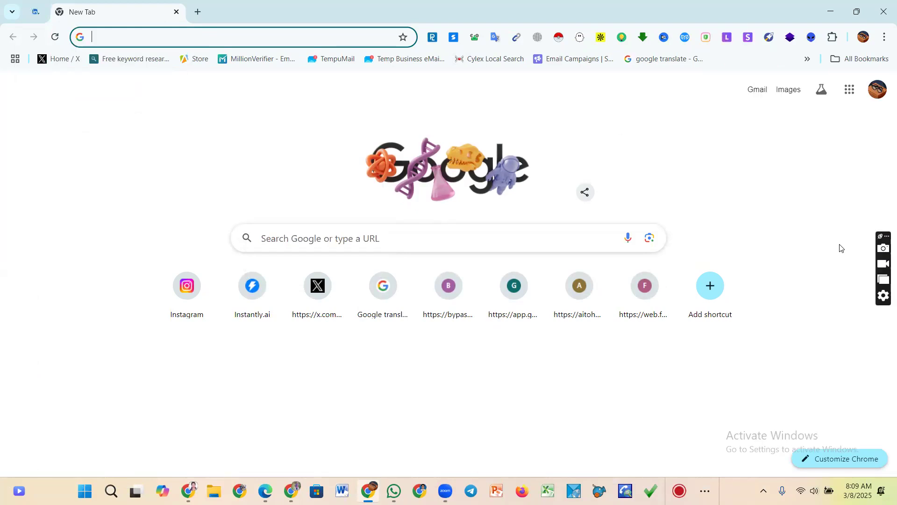
- Switch to the open LinkedIn tab and go from the notifications to your own profile page
{"action": "key", "text": "ctrl+1"}
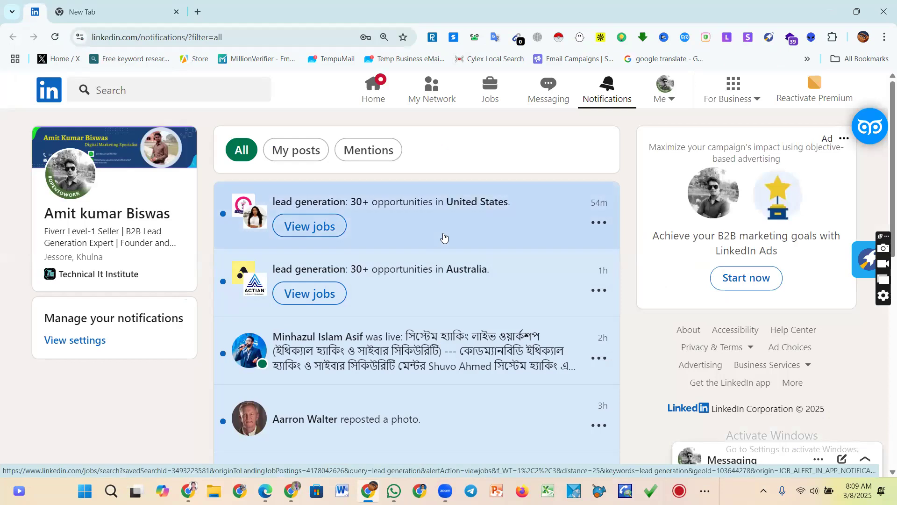
{"action": "scroll", "coordinate": [442, 235], "scroll_direction": "down", "scroll_amount": 4}
{"action": "scroll", "coordinate": [444, 237], "scroll_direction": "up", "scroll_amount": 4}
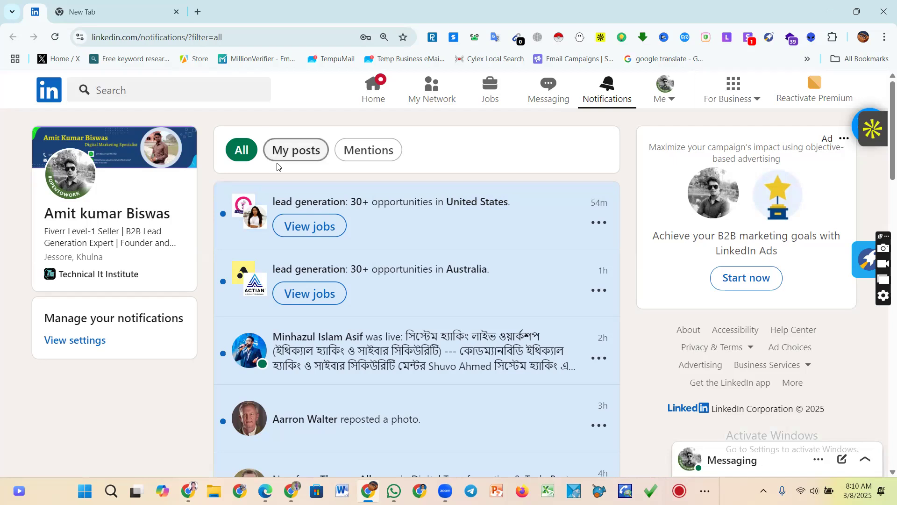
{"action": "left_click", "coordinate": [667, 89]}
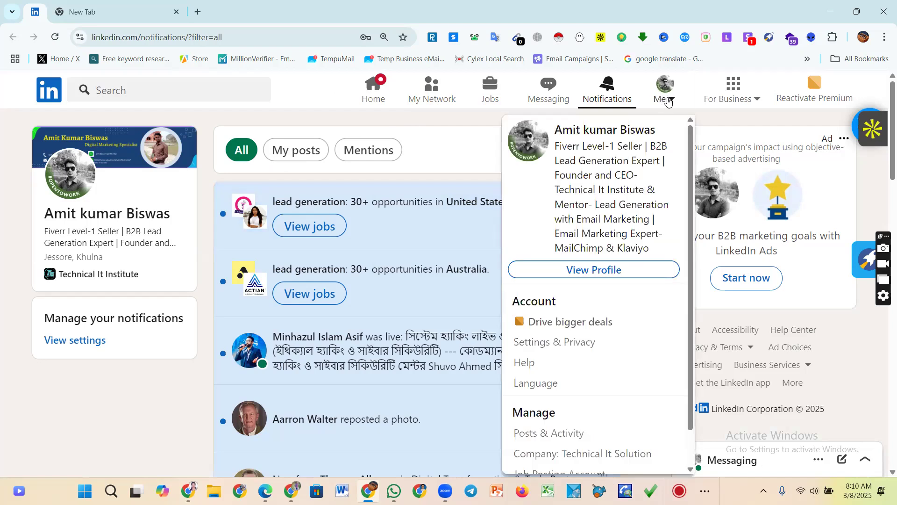
{"action": "left_click", "coordinate": [613, 272]}
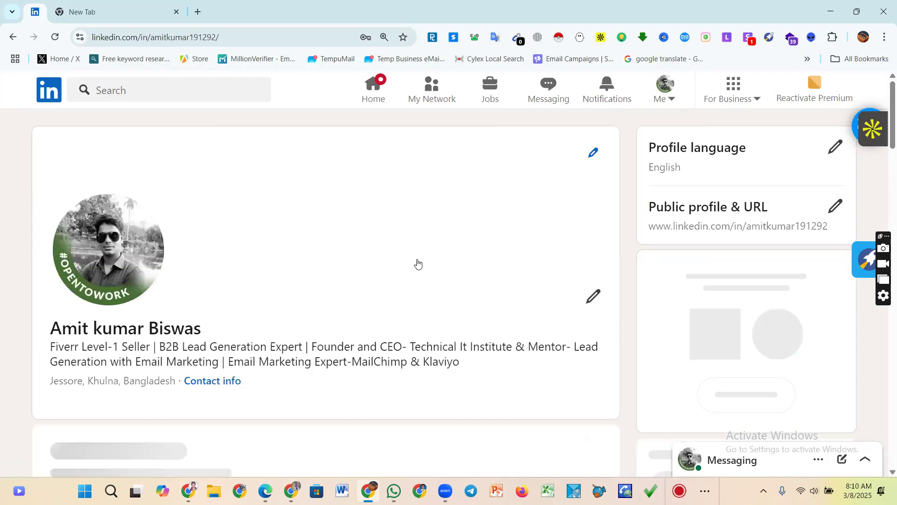
- Open the profile's intro for editing and examine the name fields and the headline text
{"action": "scroll", "coordinate": [266, 342], "scroll_direction": "down", "scroll_amount": 1}
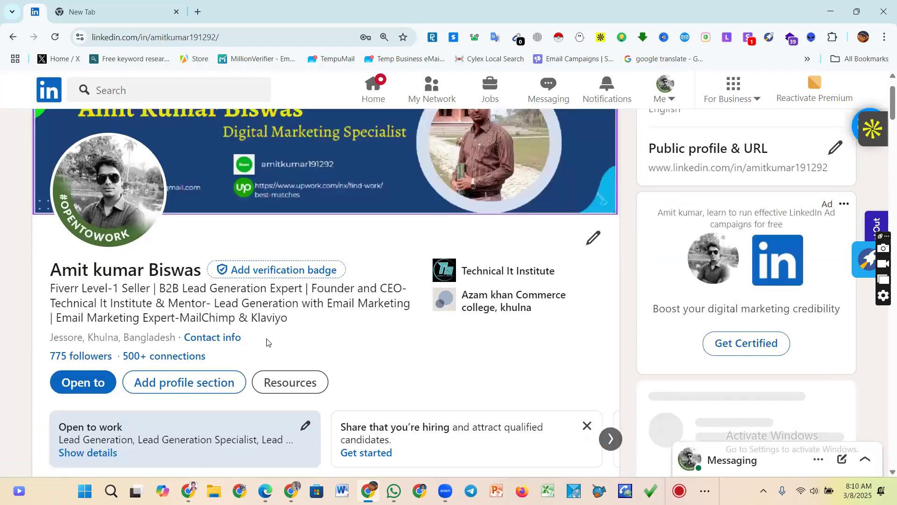
{"action": "left_click_drag", "start_coordinate": [309, 329], "coordinate": [53, 290]}
{"action": "left_click", "coordinate": [387, 327]}
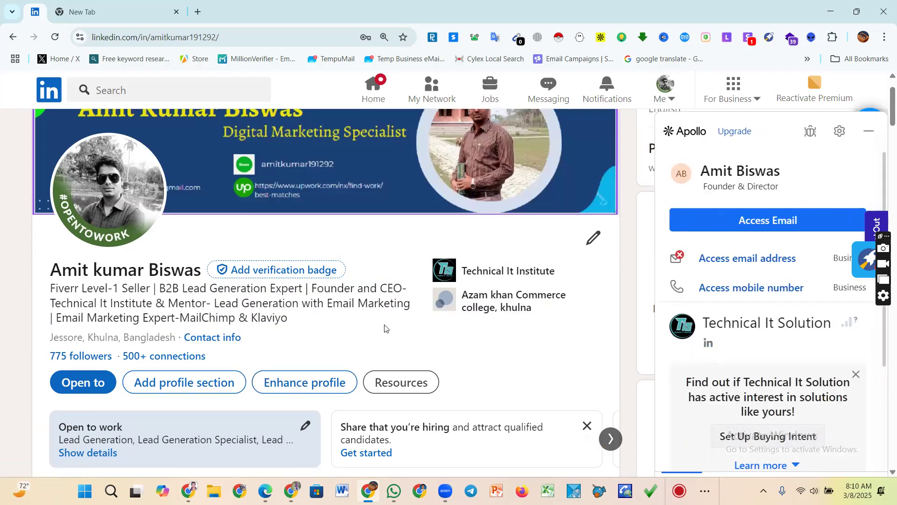
{"action": "left_click", "coordinate": [593, 241]}
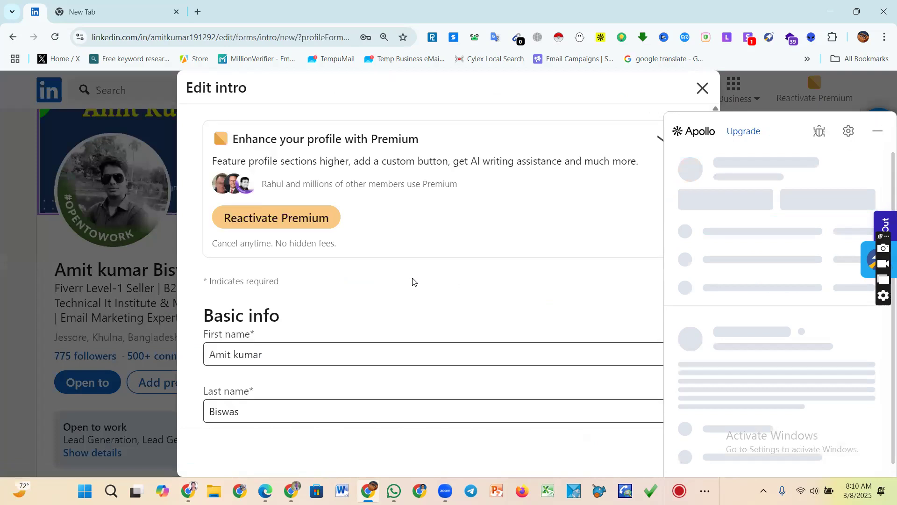
{"action": "scroll", "coordinate": [413, 282], "scroll_direction": "down", "scroll_amount": 5}
{"action": "scroll", "coordinate": [230, 226], "scroll_direction": "up", "scroll_amount": 1}
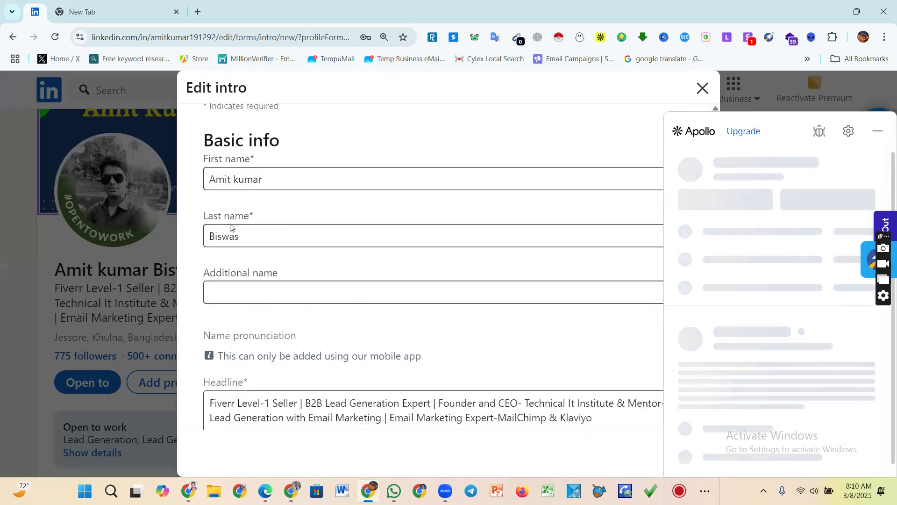
{"action": "scroll", "coordinate": [310, 312], "scroll_direction": "down", "scroll_amount": 1}
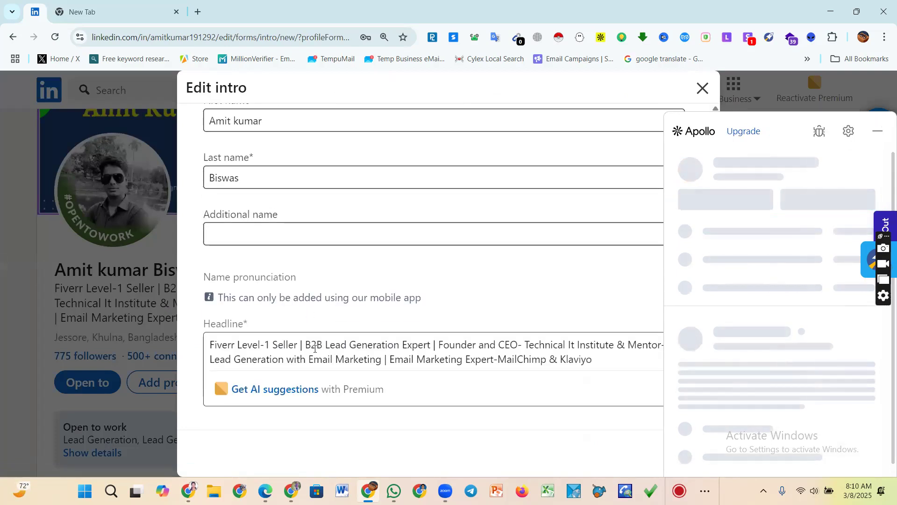
{"action": "left_click_drag", "start_coordinate": [592, 359], "coordinate": [211, 345]}
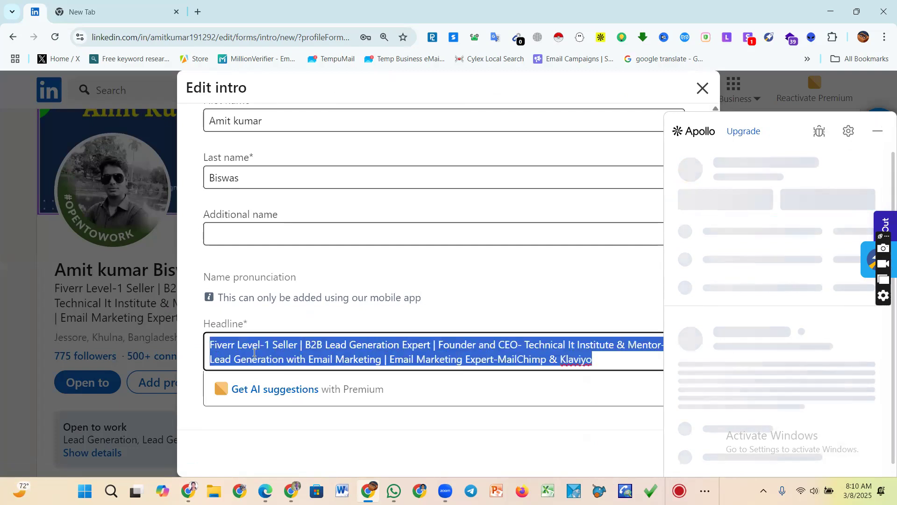
{"action": "scroll", "coordinate": [475, 280], "scroll_direction": "down", "scroll_amount": 2}
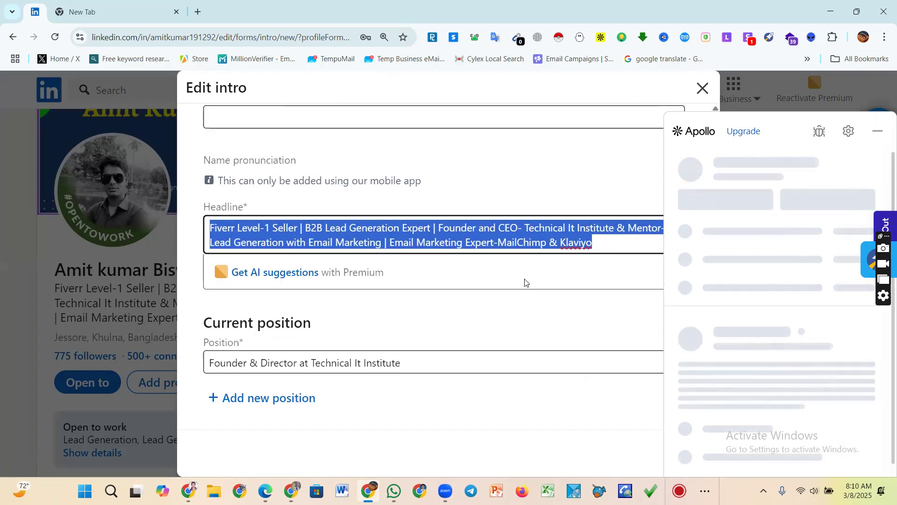
{"action": "left_click", "coordinate": [608, 240]}
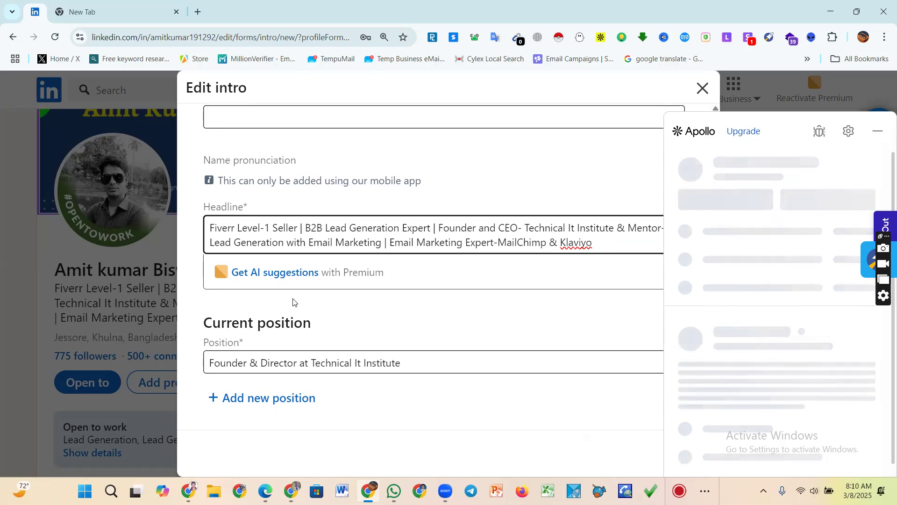
- Examine the intro form's position, industry, education, location, contact info and website fields, and close the form without changes
{"action": "scroll", "coordinate": [408, 293], "scroll_direction": "down", "scroll_amount": 3}
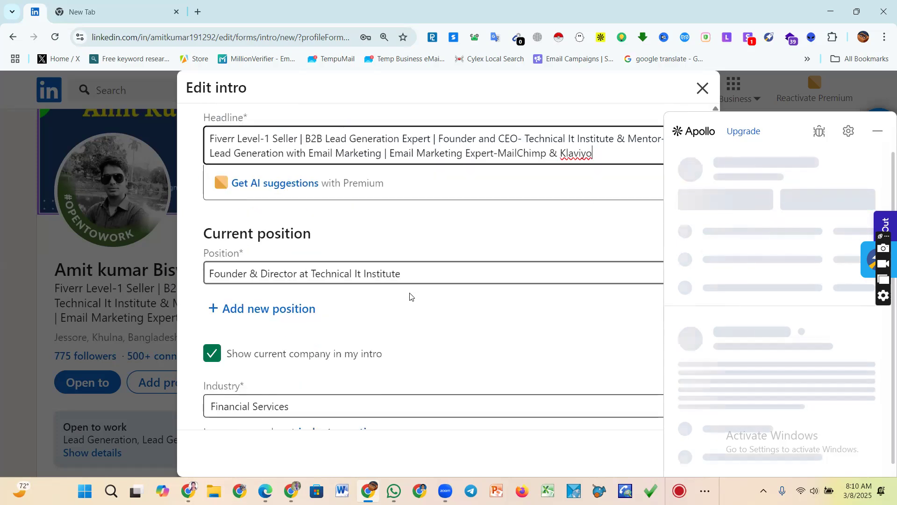
{"action": "scroll", "coordinate": [410, 297], "scroll_direction": "up", "scroll_amount": 3}
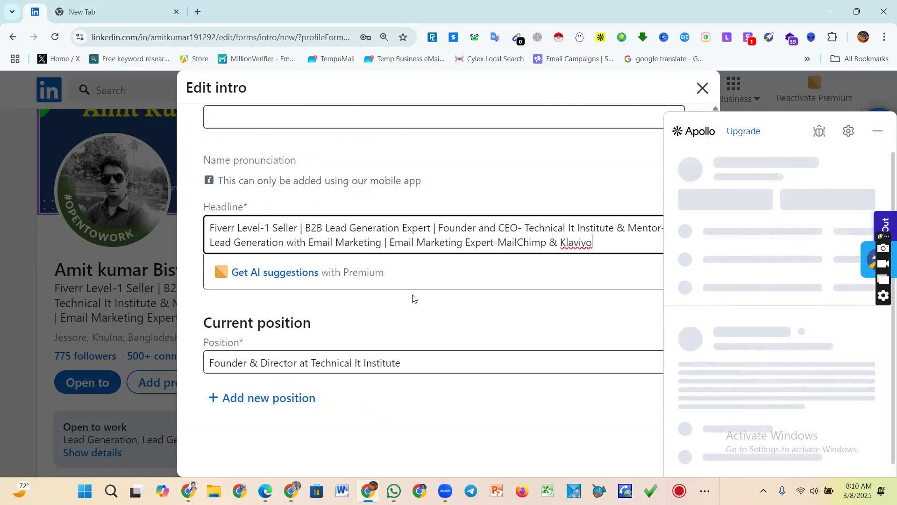
{"action": "scroll", "coordinate": [412, 302], "scroll_direction": "down", "scroll_amount": 8}
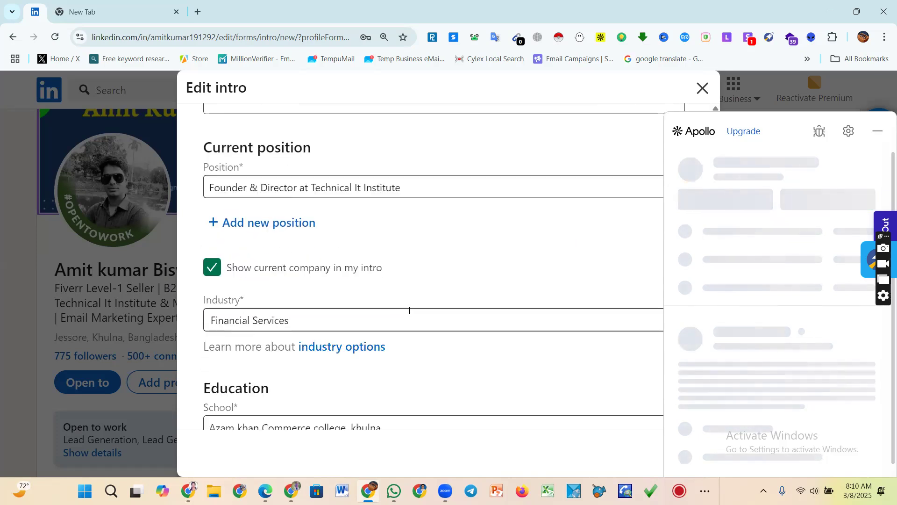
{"action": "scroll", "coordinate": [385, 318], "scroll_direction": "down", "scroll_amount": 5}
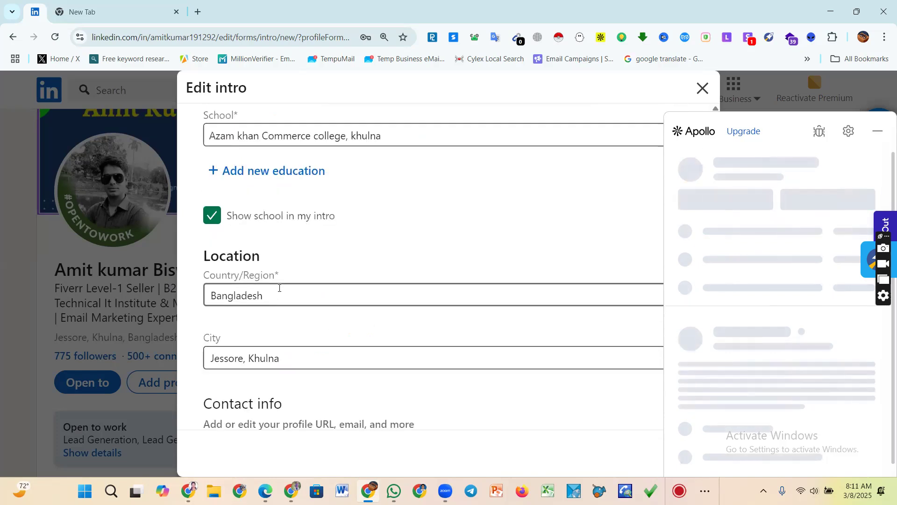
{"action": "scroll", "coordinate": [287, 292], "scroll_direction": "down", "scroll_amount": 3}
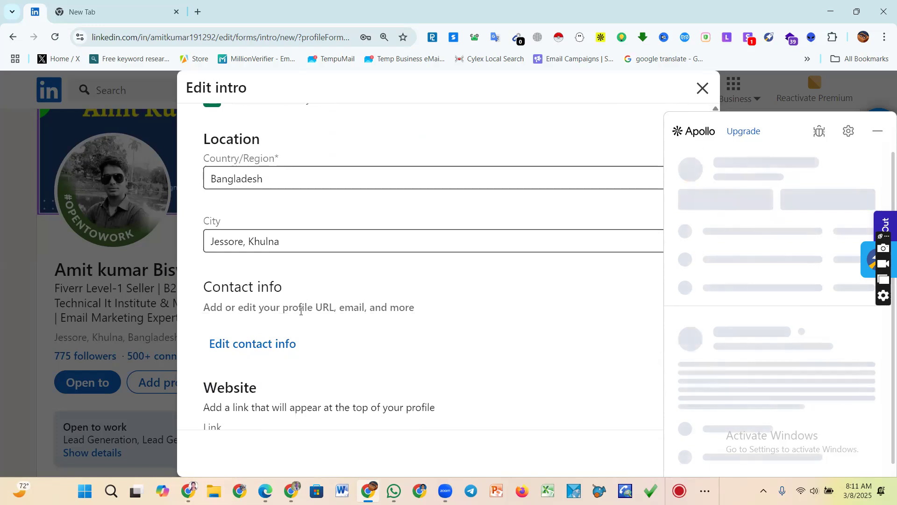
{"action": "scroll", "coordinate": [305, 308], "scroll_direction": "down", "scroll_amount": 1}
{"action": "scroll", "coordinate": [303, 316], "scroll_direction": "down", "scroll_amount": 2}
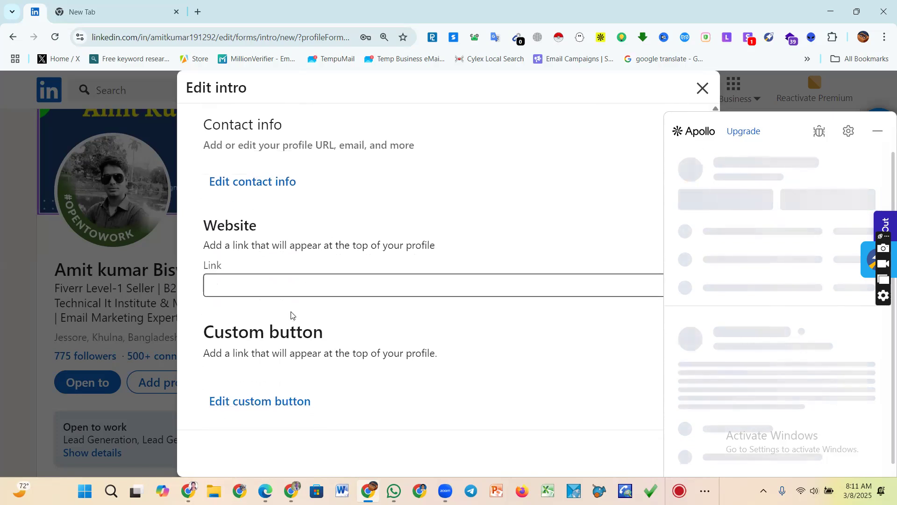
{"action": "left_click", "coordinate": [284, 286]}
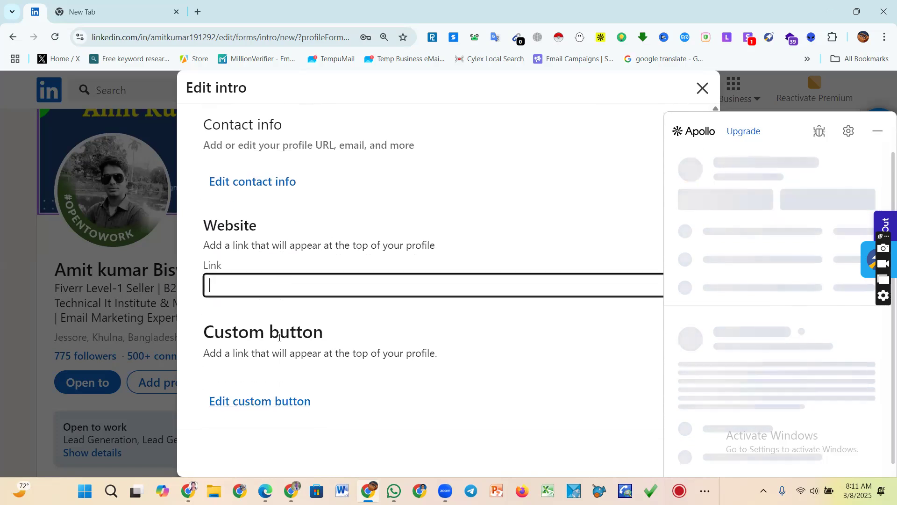
{"action": "left_click", "coordinate": [128, 243]}
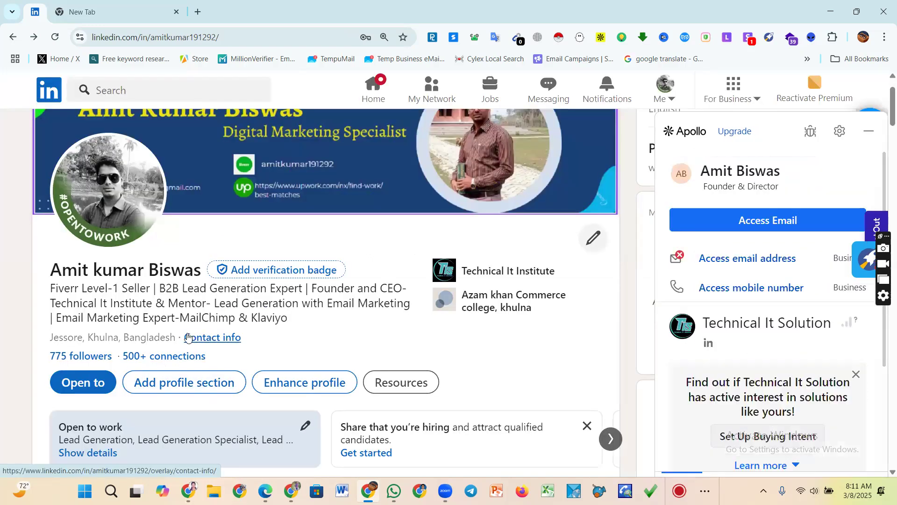
- Collapse the Apollo side panel and open the profile's About section for editing
{"action": "left_click", "coordinate": [868, 132]}
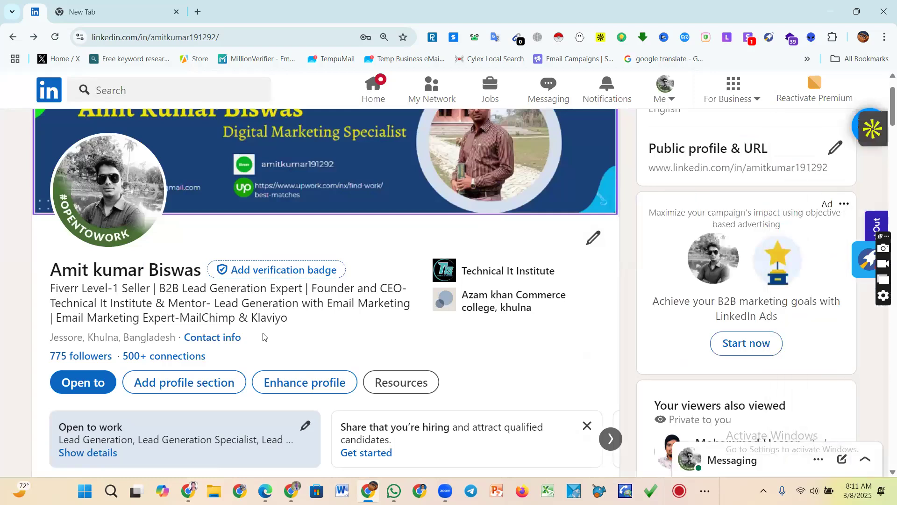
{"action": "scroll", "coordinate": [261, 334], "scroll_direction": "down", "scroll_amount": 2}
{"action": "scroll", "coordinate": [259, 332], "scroll_direction": "down", "scroll_amount": 5}
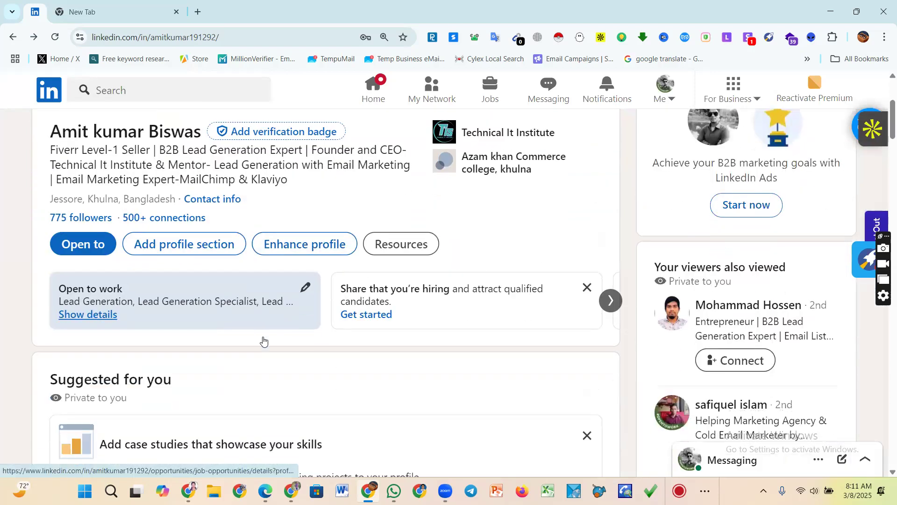
{"action": "scroll", "coordinate": [265, 340], "scroll_direction": "down", "scroll_amount": 4}
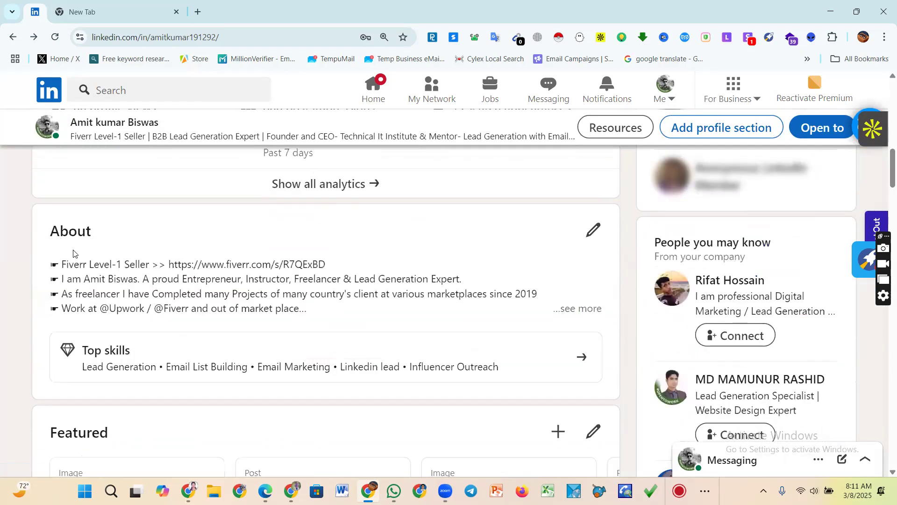
{"action": "left_click", "coordinate": [593, 229]}
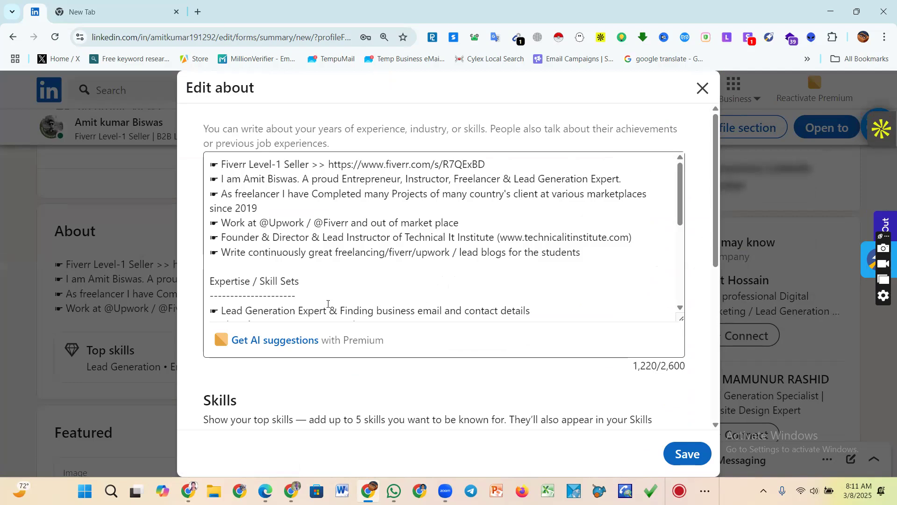
- Read through the About text, from the opening introduction lines to the Contact Me links at its end
{"action": "scroll", "coordinate": [367, 297], "scroll_direction": "down", "scroll_amount": 3}
{"action": "scroll", "coordinate": [374, 296], "scroll_direction": "down", "scroll_amount": 2}
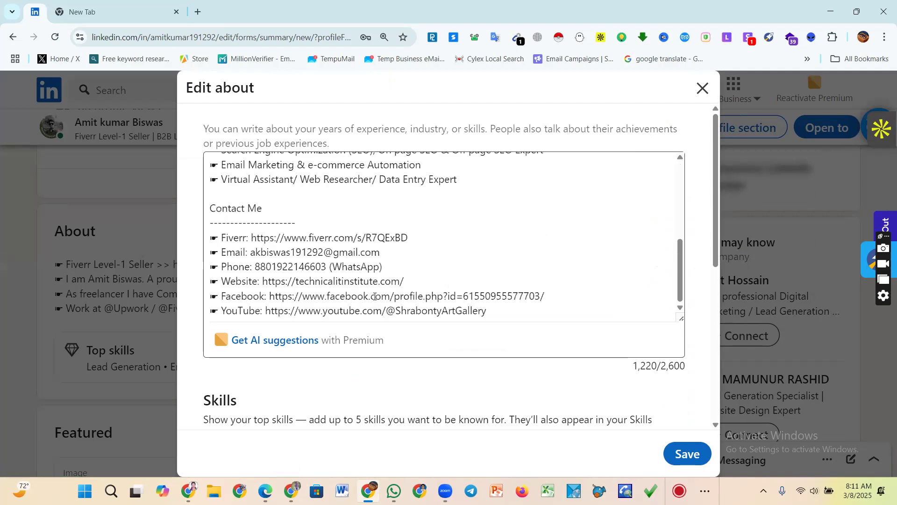
{"action": "scroll", "coordinate": [374, 296], "scroll_direction": "up", "scroll_amount": 5}
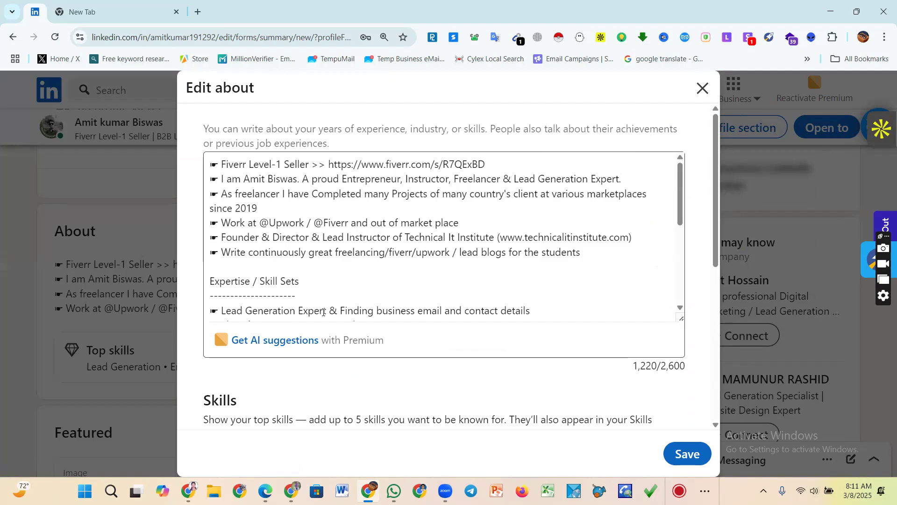
{"action": "scroll", "coordinate": [408, 243], "scroll_direction": "down", "scroll_amount": 2}
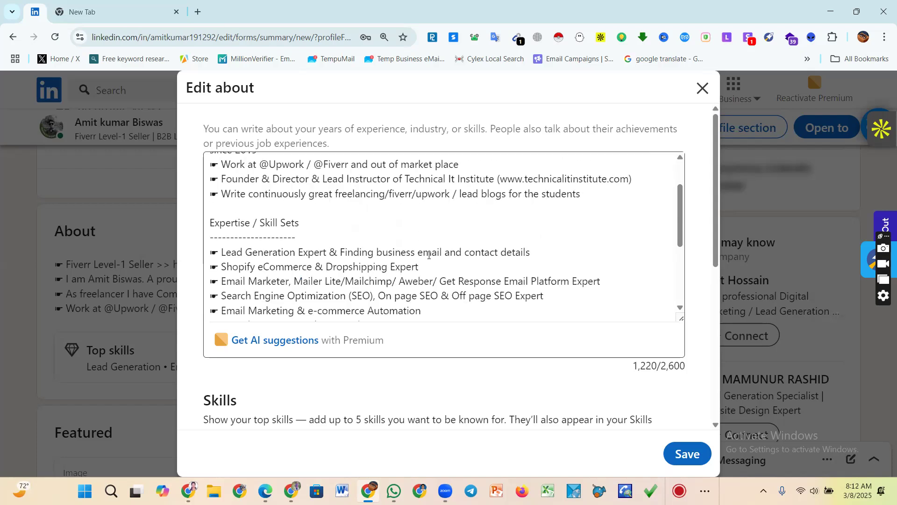
{"action": "scroll", "coordinate": [509, 251], "scroll_direction": "down", "scroll_amount": 3}
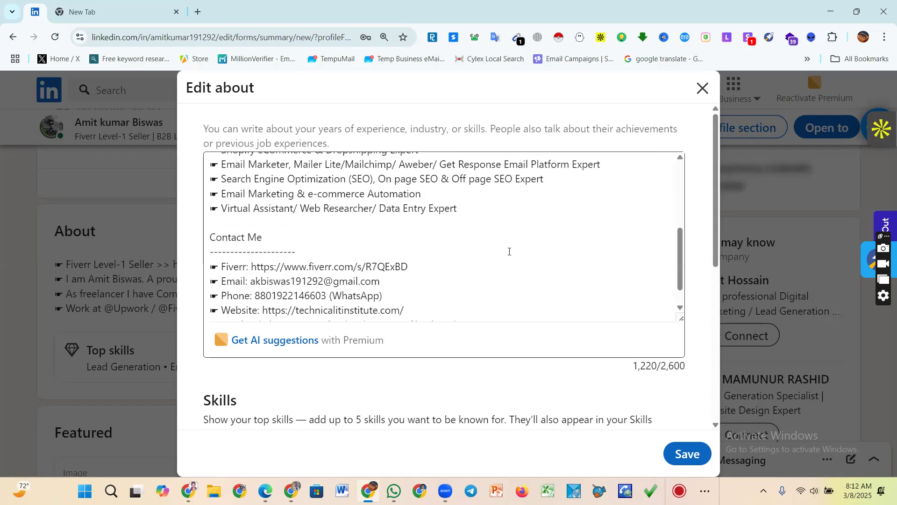
{"action": "scroll", "coordinate": [508, 251], "scroll_direction": "down", "scroll_amount": 4}
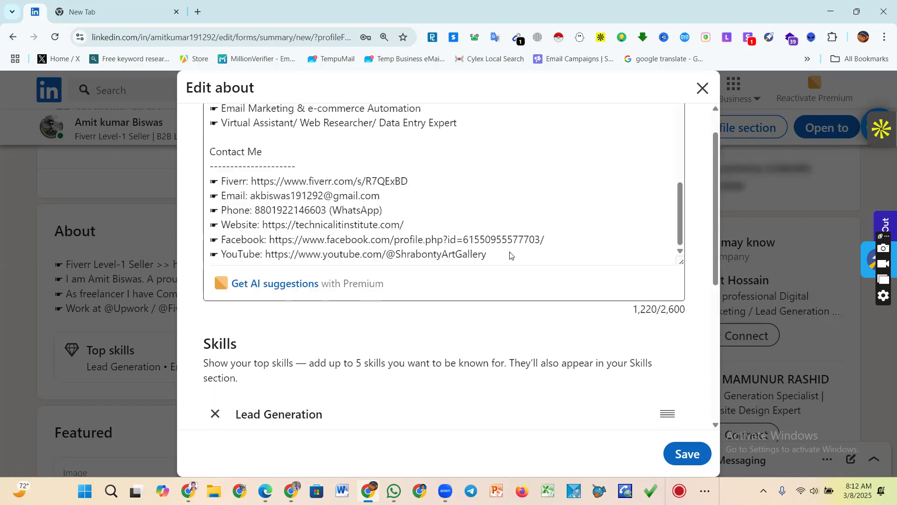
{"action": "scroll", "coordinate": [510, 255], "scroll_direction": "up", "scroll_amount": 1}
{"action": "scroll", "coordinate": [360, 275], "scroll_direction": "up", "scroll_amount": 5}
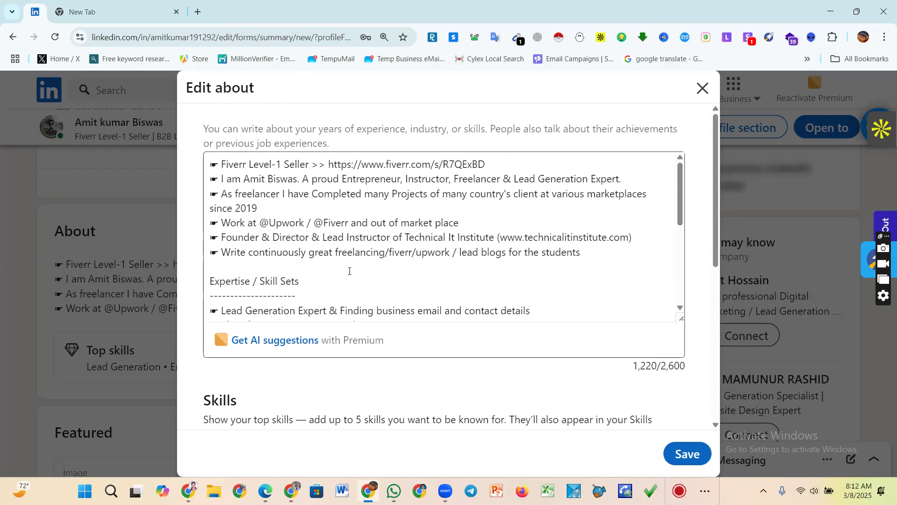
- Examine the Expertise / Skill Sets list in the About text, from its heading to the Virtual Assistant line
{"action": "scroll", "coordinate": [349, 271], "scroll_direction": "down", "scroll_amount": 2}
{"action": "left_click_drag", "start_coordinate": [213, 168], "coordinate": [300, 166]}
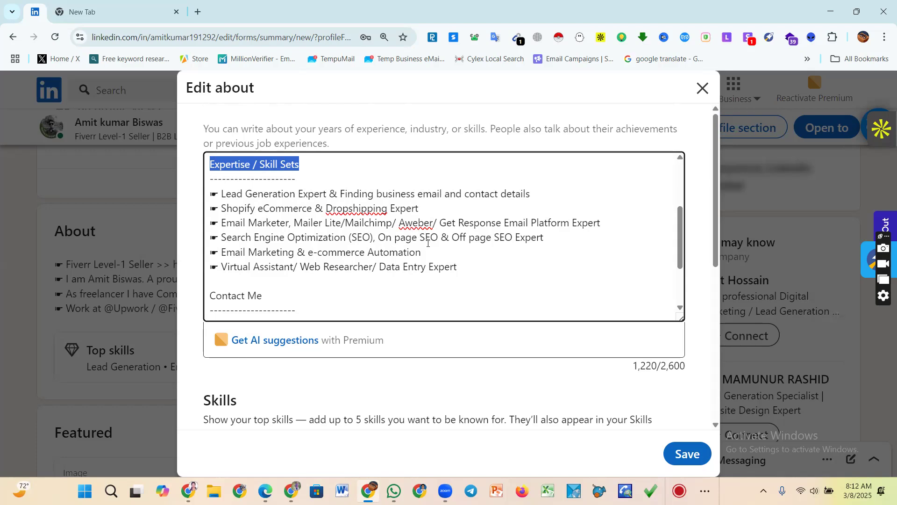
{"action": "left_click_drag", "start_coordinate": [219, 223], "coordinate": [456, 224]}
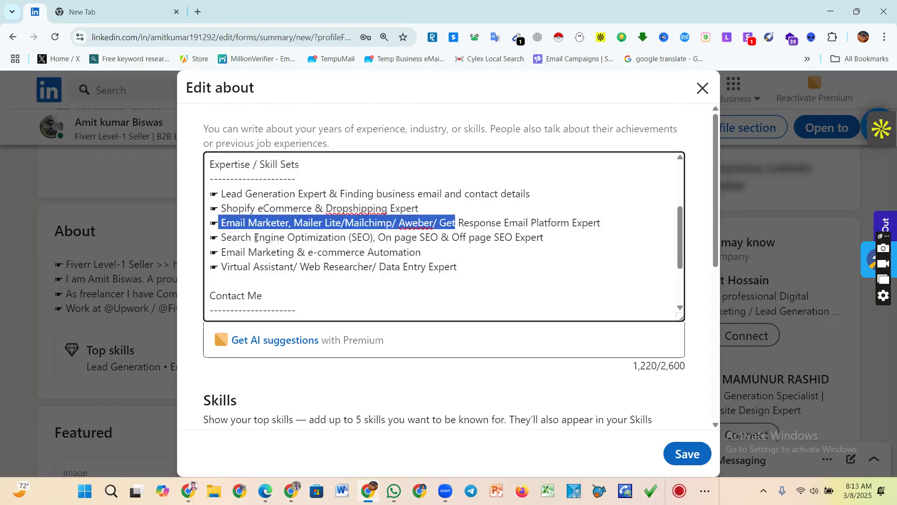
{"action": "left_click_drag", "start_coordinate": [376, 237], "coordinate": [362, 237]}
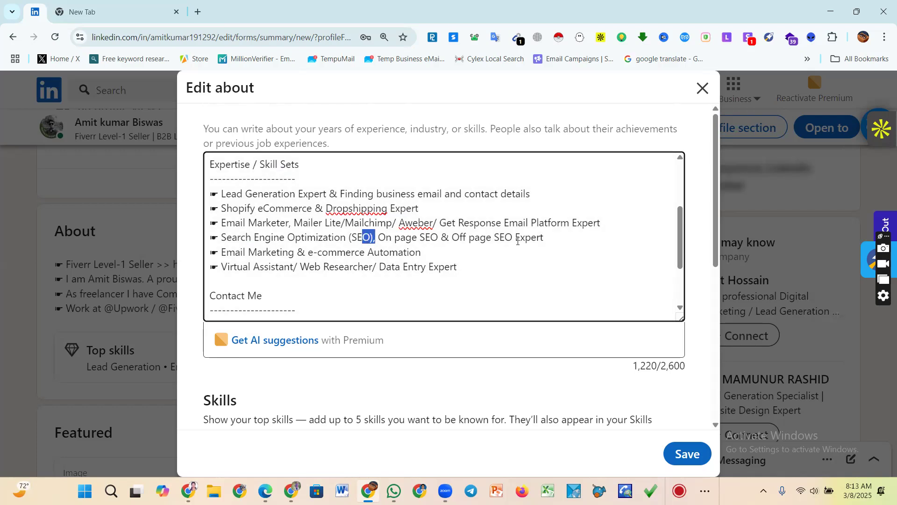
{"action": "left_click_drag", "start_coordinate": [422, 257], "coordinate": [240, 254]}
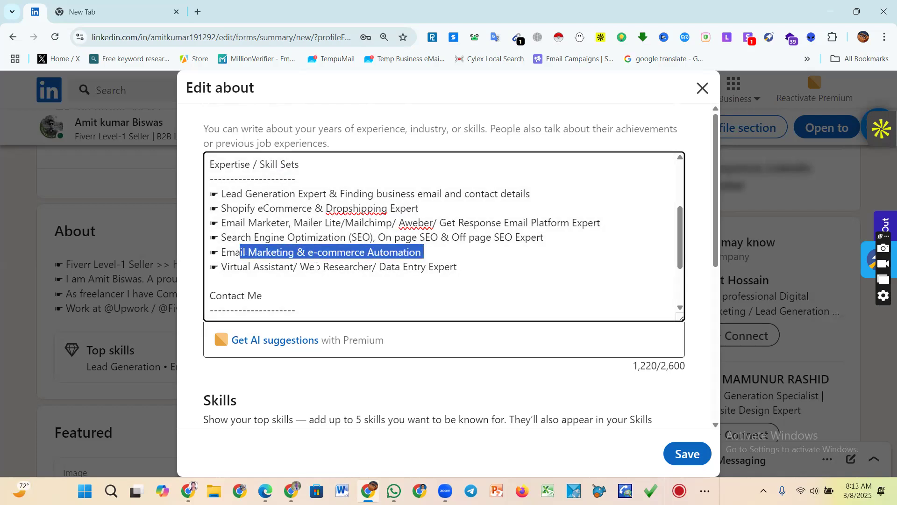
{"action": "left_click", "coordinate": [467, 267]}
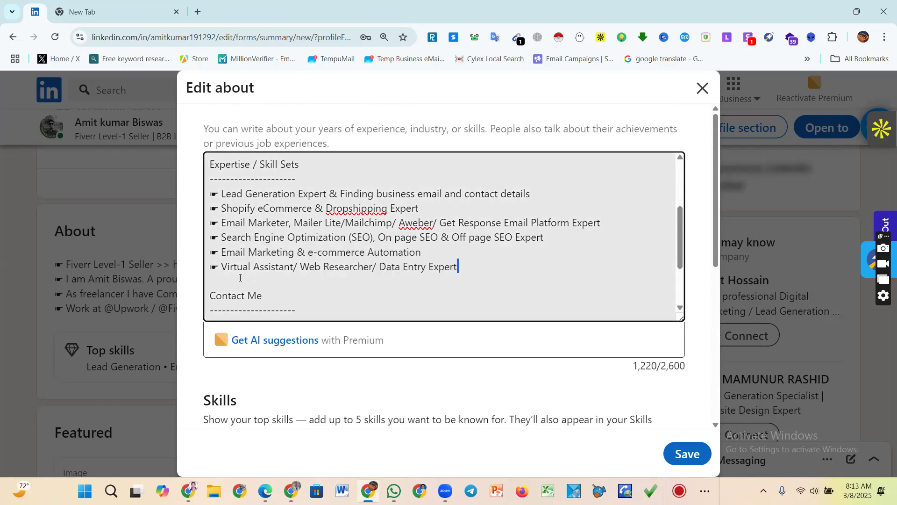
- Highlight the Virtual Assistant line in the About text and read the Contact Me details below it
{"action": "left_click", "coordinate": [220, 273], "text": "shift"}
{"action": "scroll", "coordinate": [489, 263], "scroll_direction": "down", "scroll_amount": 1}
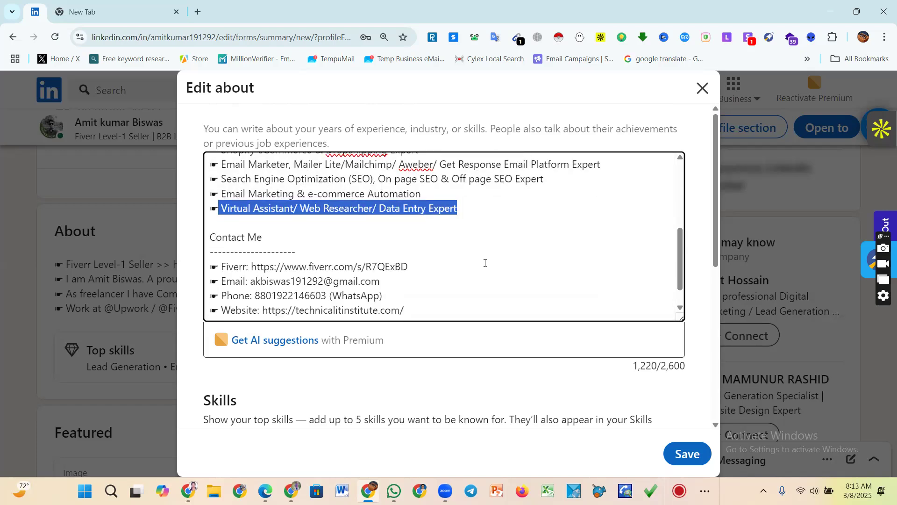
{"action": "scroll", "coordinate": [425, 268], "scroll_direction": "up", "scroll_amount": 2}
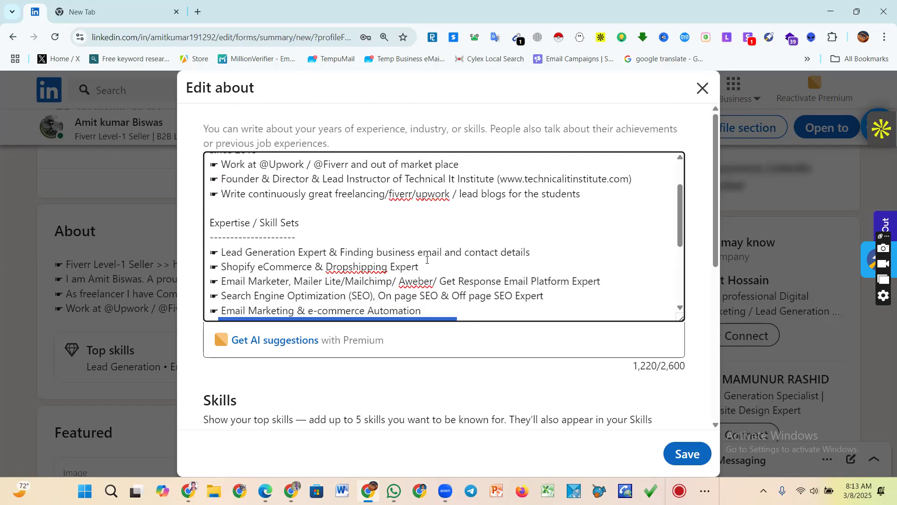
{"action": "scroll", "coordinate": [428, 256], "scroll_direction": "down", "scroll_amount": 1}
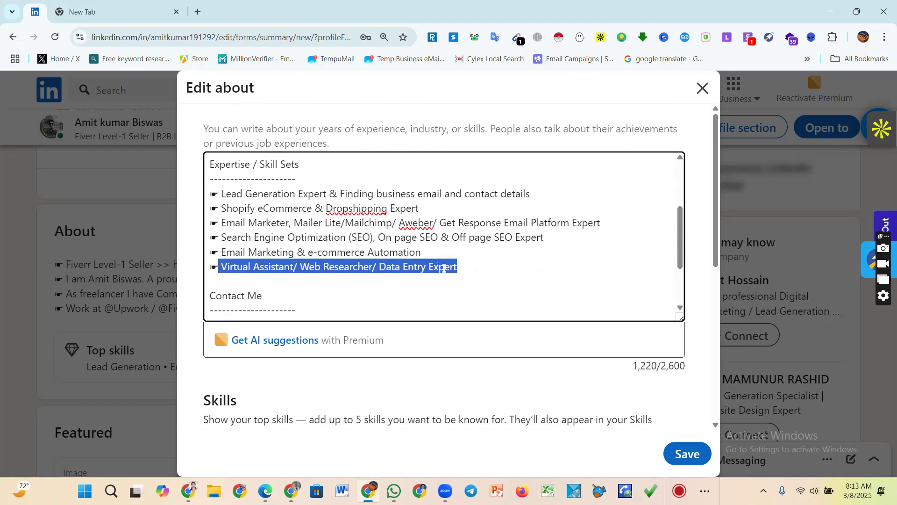
{"action": "scroll", "coordinate": [487, 273], "scroll_direction": "down", "scroll_amount": 2}
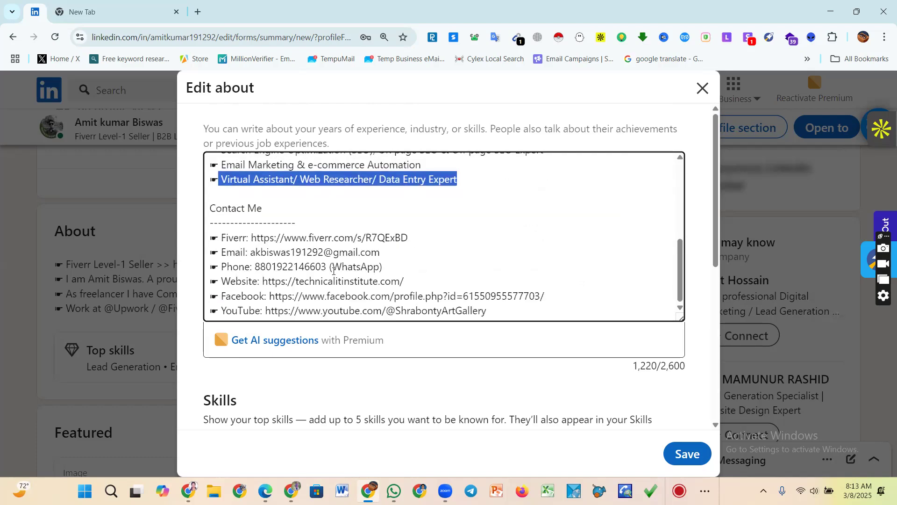
{"action": "scroll", "coordinate": [332, 271], "scroll_direction": "down", "scroll_amount": 2}
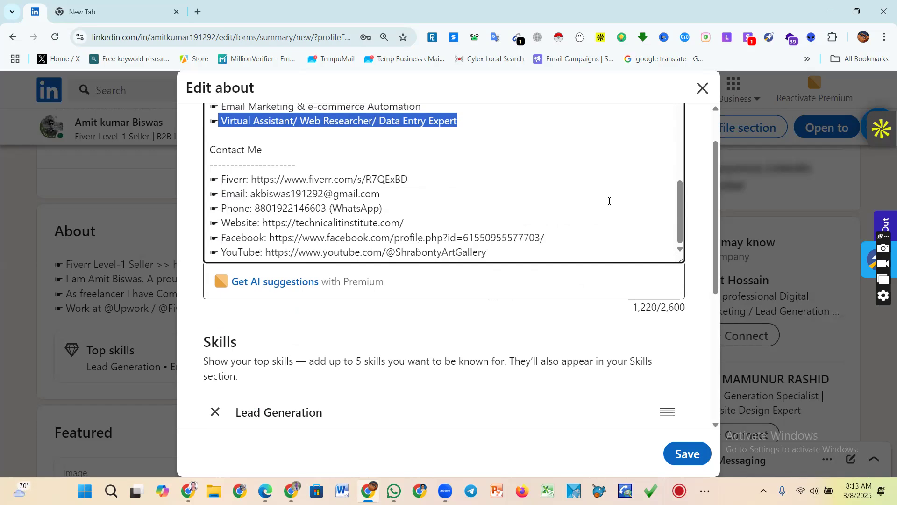
{"action": "scroll", "coordinate": [631, 210], "scroll_direction": "up", "scroll_amount": 2}
{"action": "scroll", "coordinate": [627, 211], "scroll_direction": "down", "scroll_amount": 2}
- Review the top skills listed below the About text and close the About form without saving
{"action": "scroll", "coordinate": [488, 238], "scroll_direction": "down", "scroll_amount": 3}
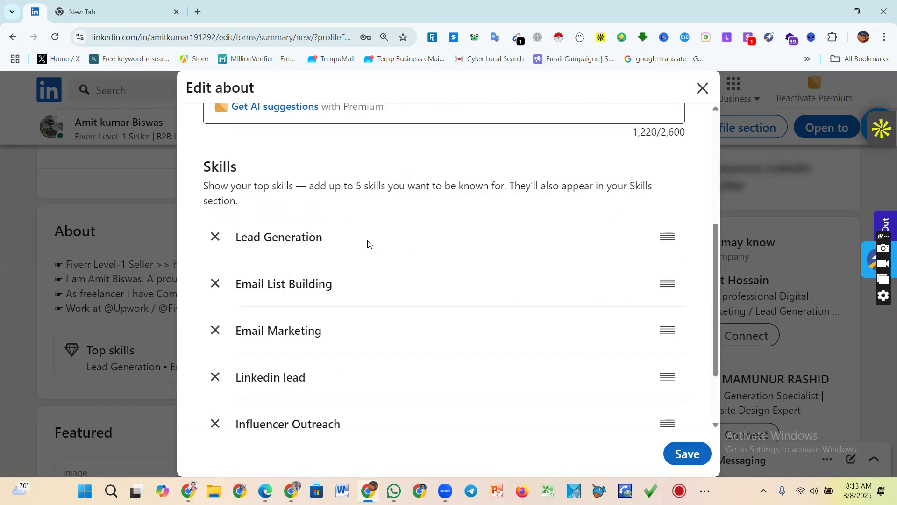
{"action": "scroll", "coordinate": [369, 279], "scroll_direction": "down", "scroll_amount": 1}
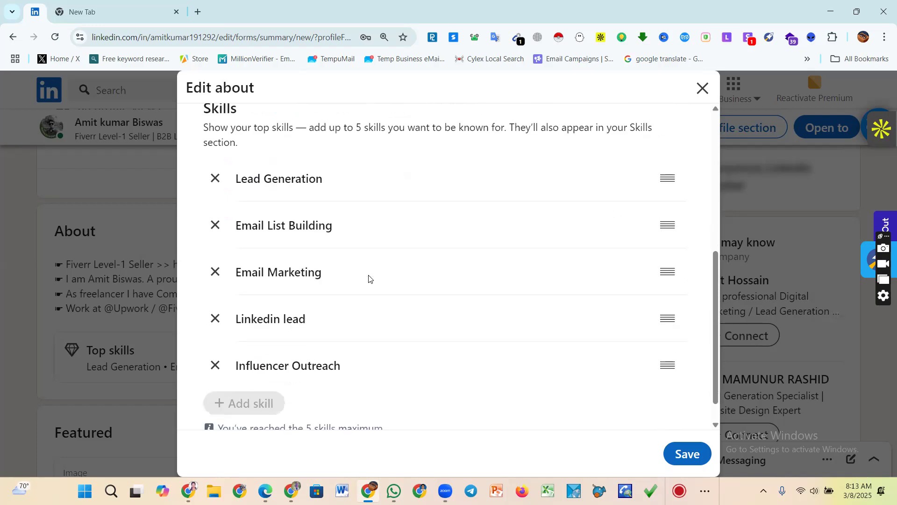
{"action": "scroll", "coordinate": [369, 279], "scroll_direction": "down", "scroll_amount": 1}
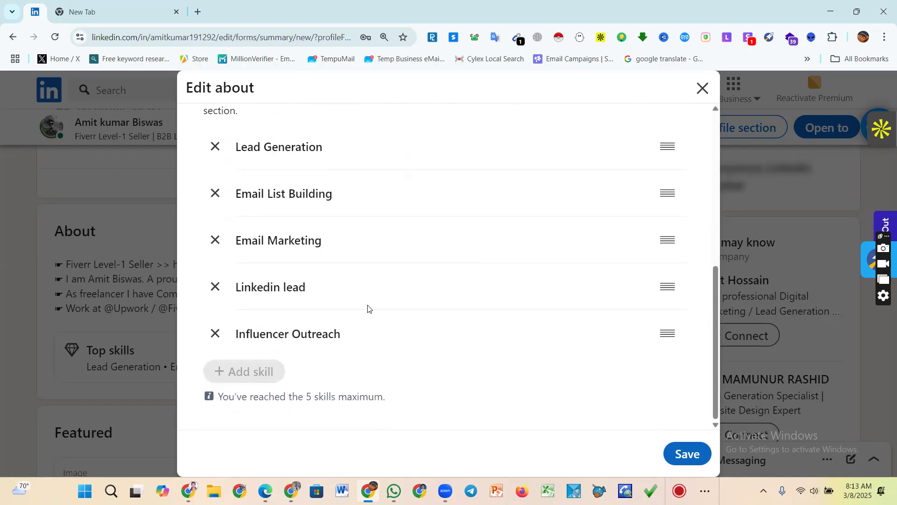
{"action": "scroll", "coordinate": [368, 309], "scroll_direction": "up", "scroll_amount": 3}
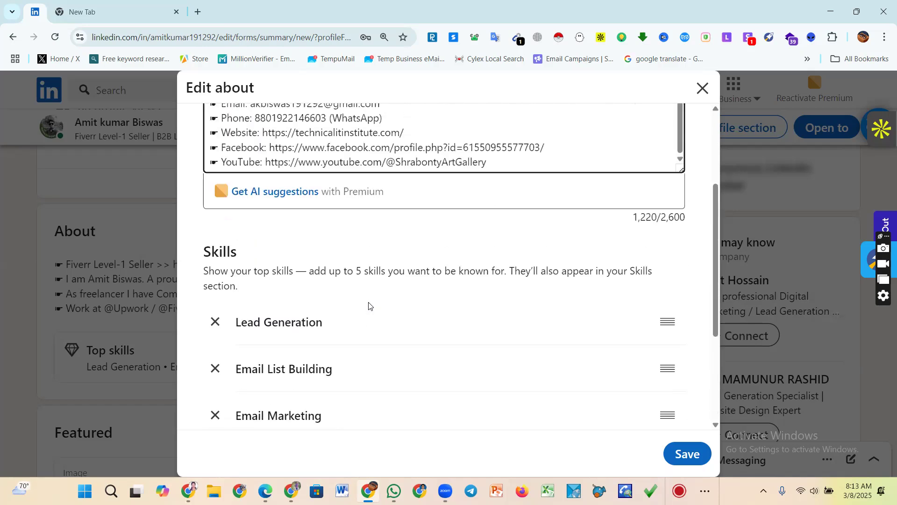
{"action": "scroll", "coordinate": [369, 305], "scroll_direction": "down", "scroll_amount": 2}
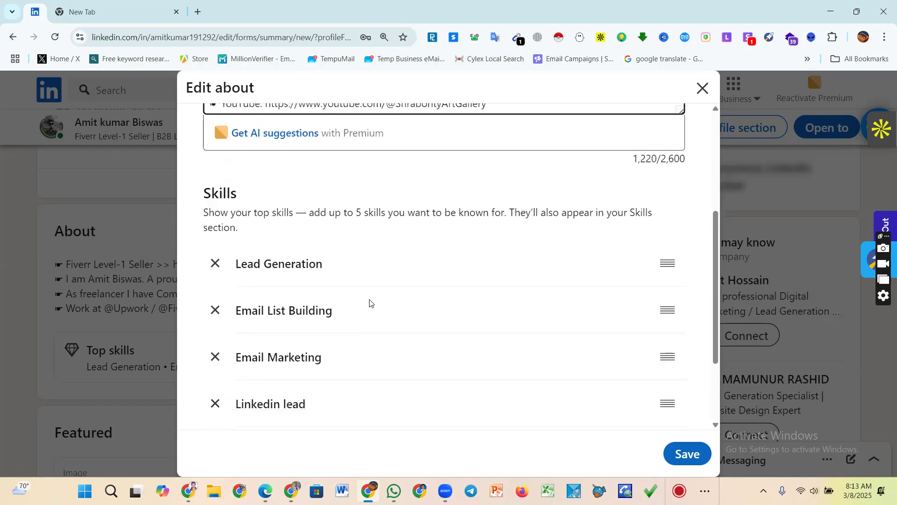
{"action": "scroll", "coordinate": [371, 302], "scroll_direction": "up", "scroll_amount": 6}
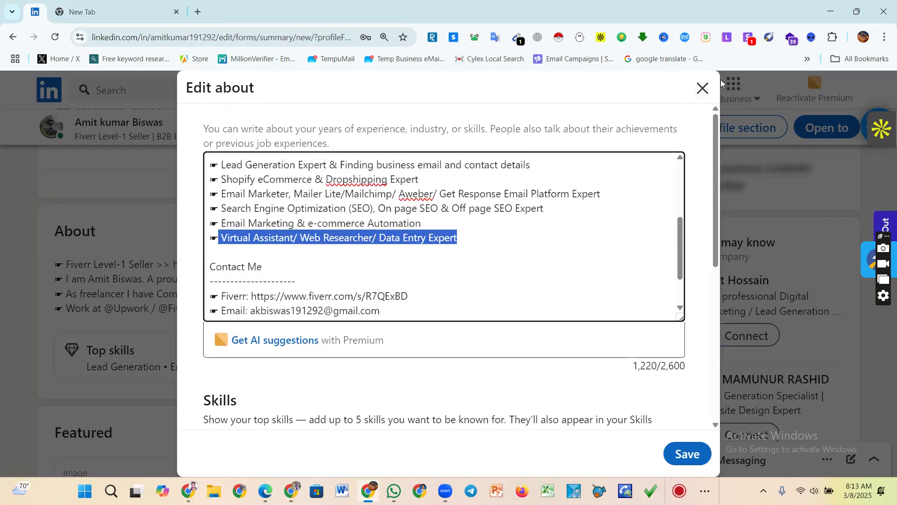
{"action": "left_click", "coordinate": [703, 88]}
- Examine the profile's Top skills summary and the sample images and posts in the Featured section
{"action": "scroll", "coordinate": [279, 331], "scroll_direction": "down", "scroll_amount": 3}
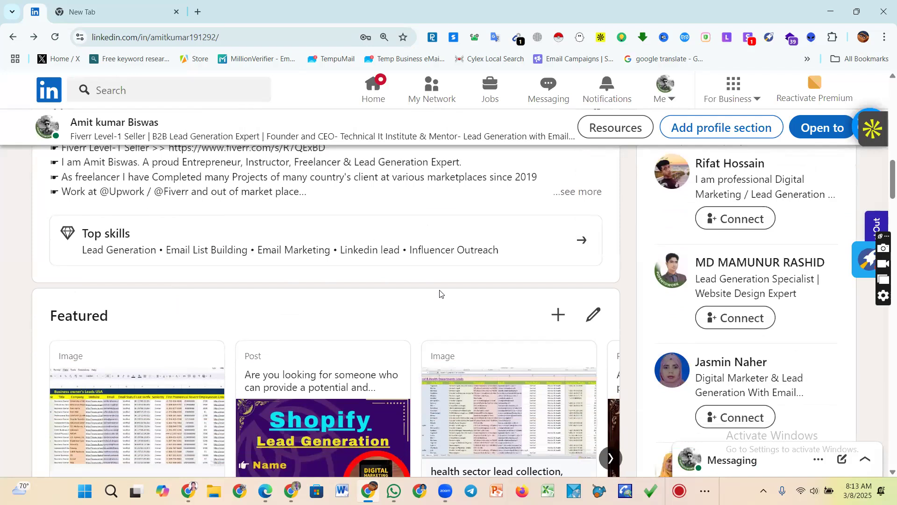
{"action": "scroll", "coordinate": [428, 280], "scroll_direction": "down", "scroll_amount": 3}
{"action": "scroll", "coordinate": [250, 323], "scroll_direction": "down", "scroll_amount": 1}
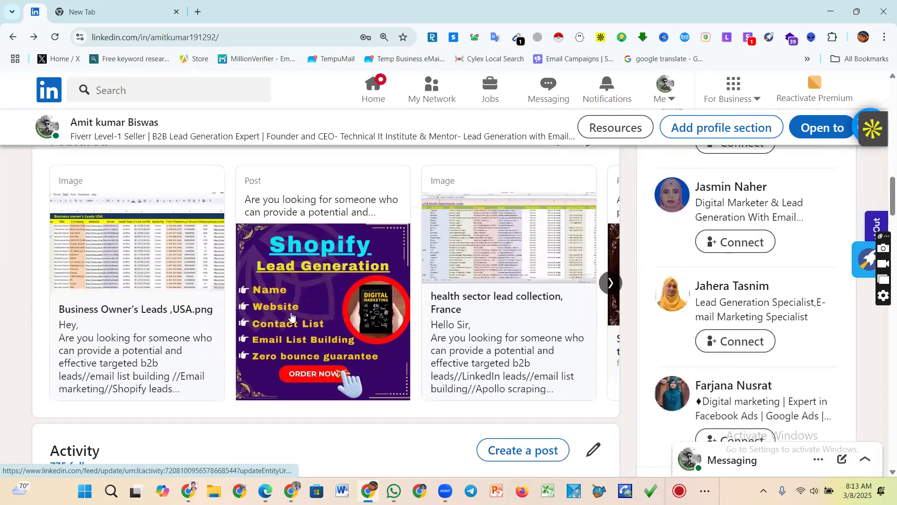
{"action": "scroll", "coordinate": [536, 287], "scroll_direction": "up", "scroll_amount": 2}
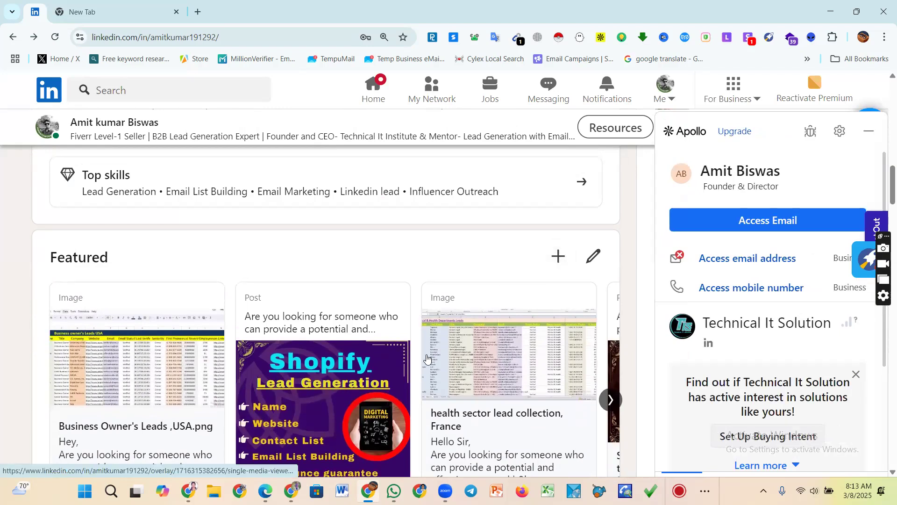
{"action": "scroll", "coordinate": [505, 321], "scroll_direction": "down", "scroll_amount": 1}
{"action": "scroll", "coordinate": [506, 320], "scroll_direction": "down", "scroll_amount": 2}
{"action": "scroll", "coordinate": [497, 321], "scroll_direction": "down", "scroll_amount": 3}
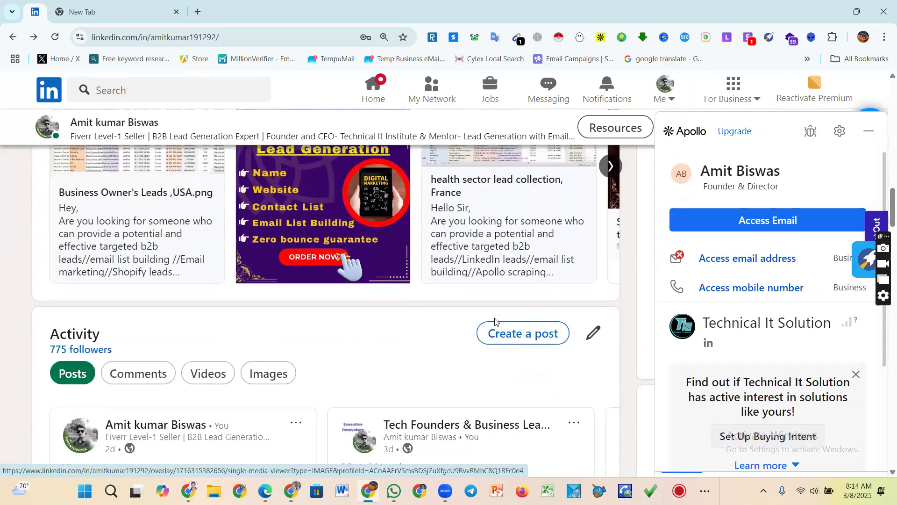
- Look over the profile's Activity section, show all posts and browse through the published lead generation posts
{"action": "scroll", "coordinate": [495, 321], "scroll_direction": "down", "scroll_amount": 2}
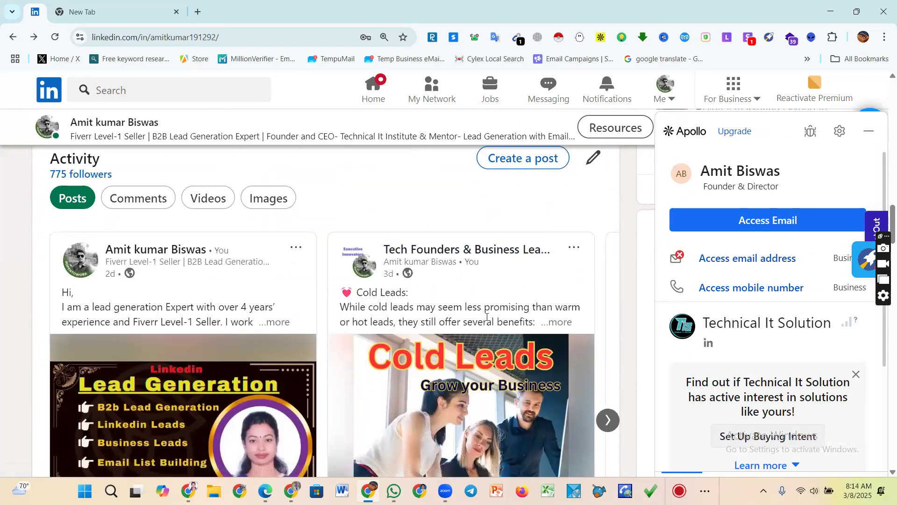
{"action": "scroll", "coordinate": [285, 346], "scroll_direction": "down", "scroll_amount": 6}
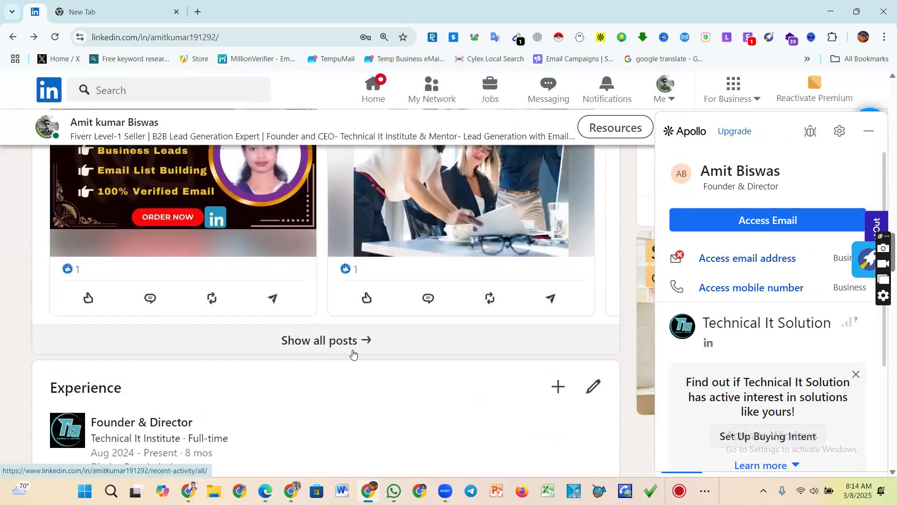
{"action": "left_click", "coordinate": [354, 351]}
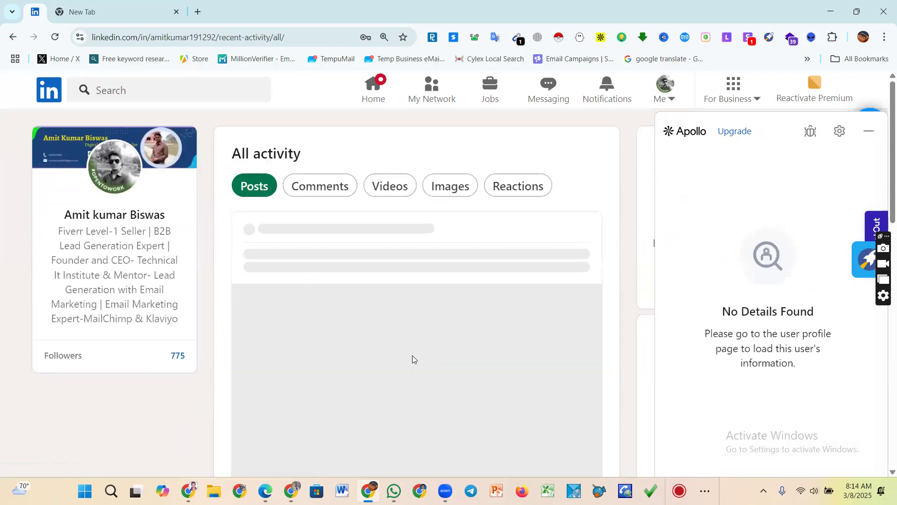
{"action": "scroll", "coordinate": [412, 355], "scroll_direction": "down", "scroll_amount": 8}
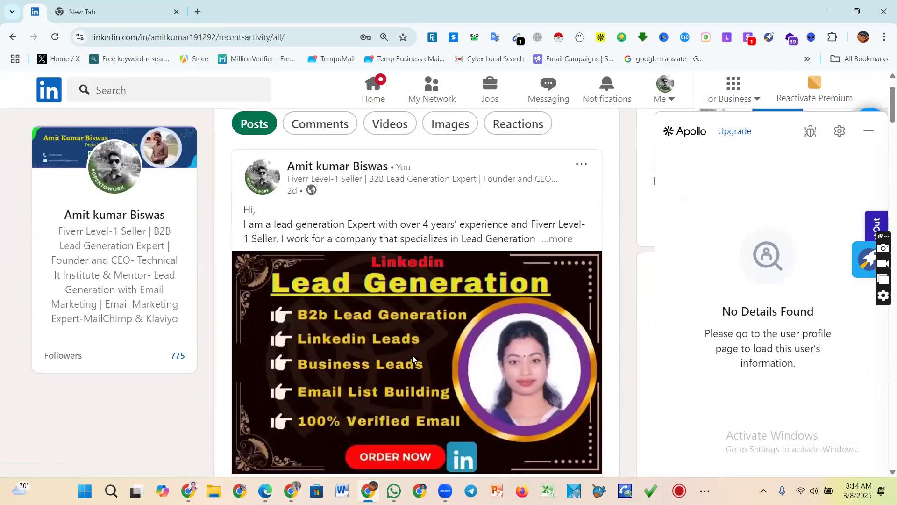
{"action": "scroll", "coordinate": [412, 355], "scroll_direction": "down", "scroll_amount": 20}
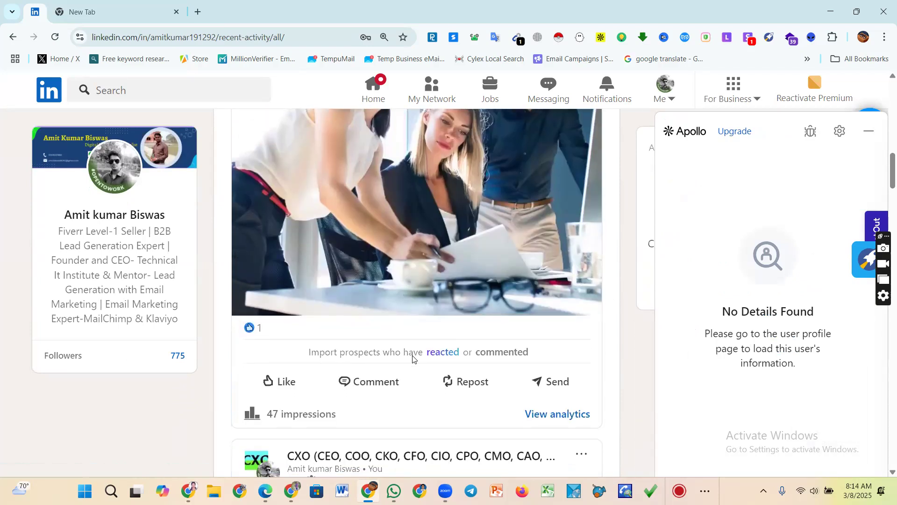
{"action": "scroll", "coordinate": [412, 356], "scroll_direction": "down", "scroll_amount": 20}
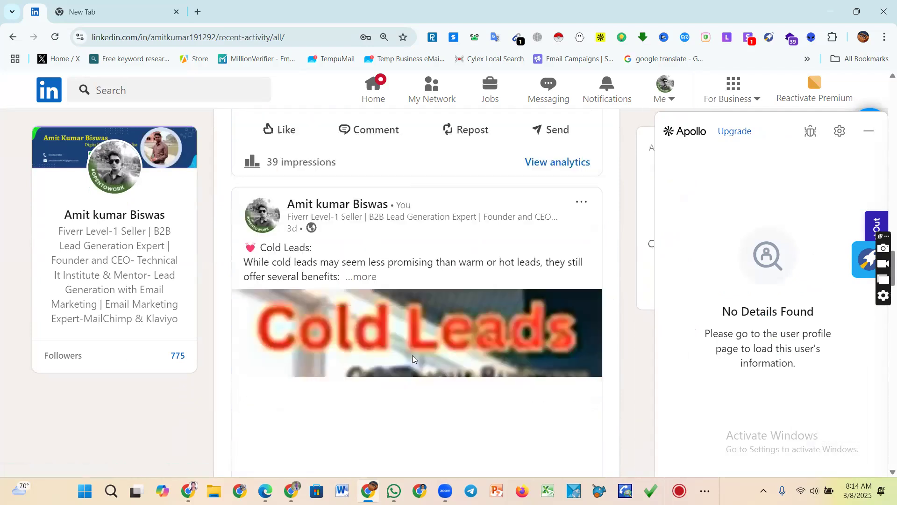
{"action": "scroll", "coordinate": [412, 358], "scroll_direction": "down", "scroll_amount": 15}
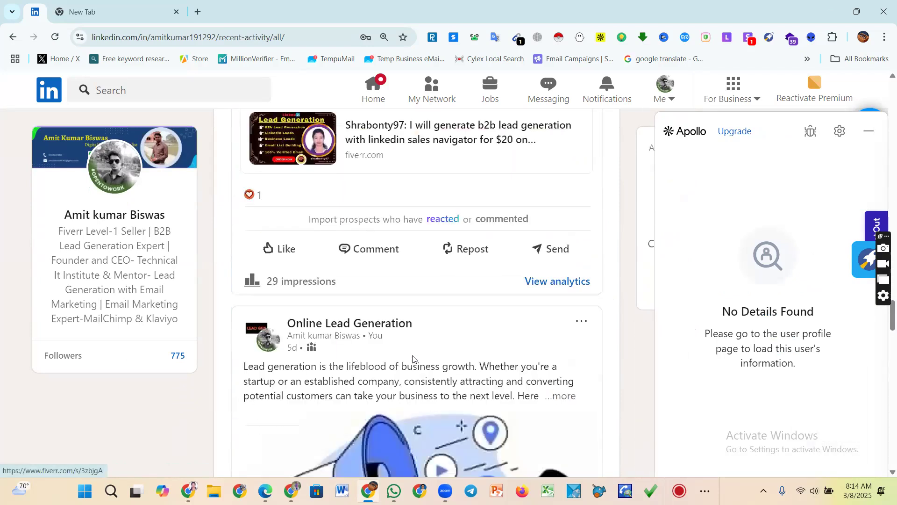
{"action": "scroll", "coordinate": [412, 355], "scroll_direction": "down", "scroll_amount": 15}
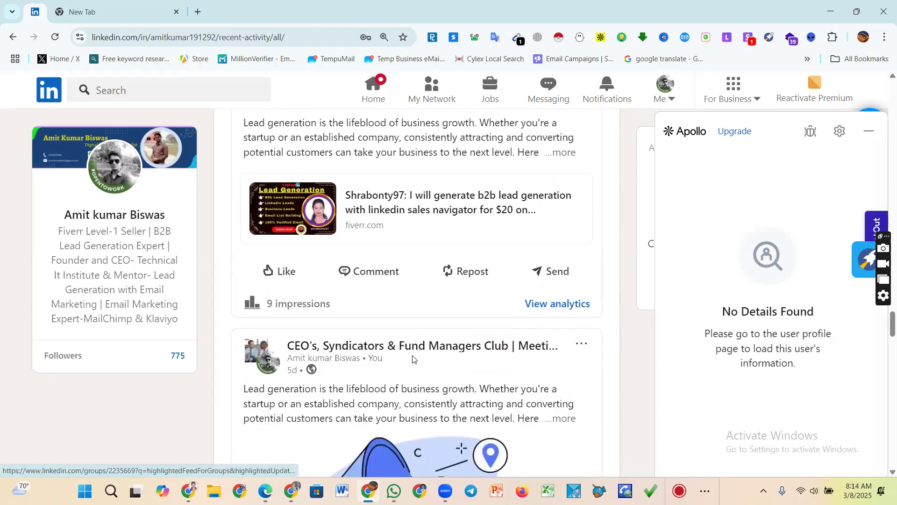
{"action": "scroll", "coordinate": [425, 330], "scroll_direction": "up", "scroll_amount": 3}
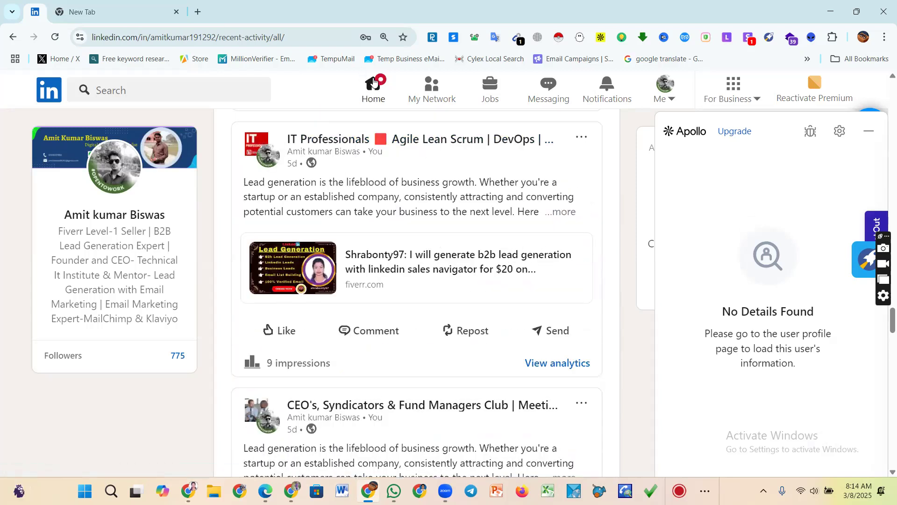
- Return to the home feed and open the profile viewers analytics from the profile summary
{"action": "left_click", "coordinate": [373, 87]}
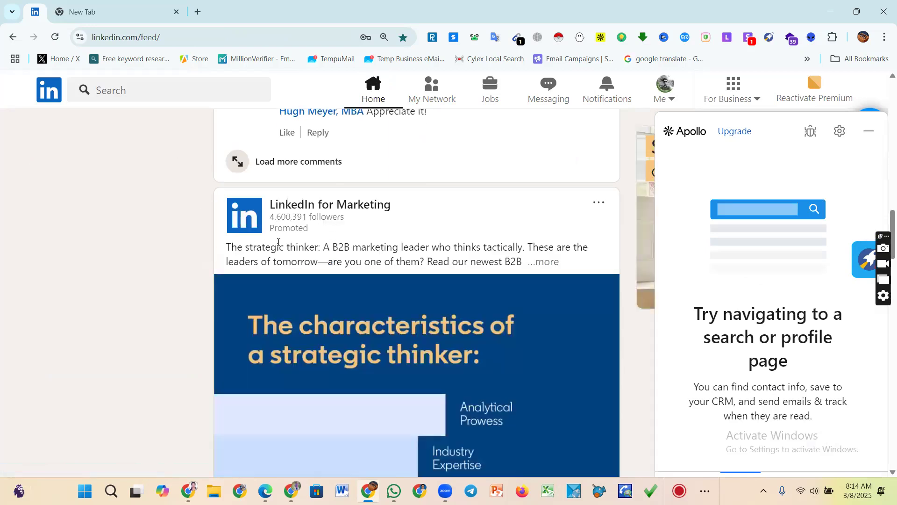
{"action": "left_click", "coordinate": [375, 86]}
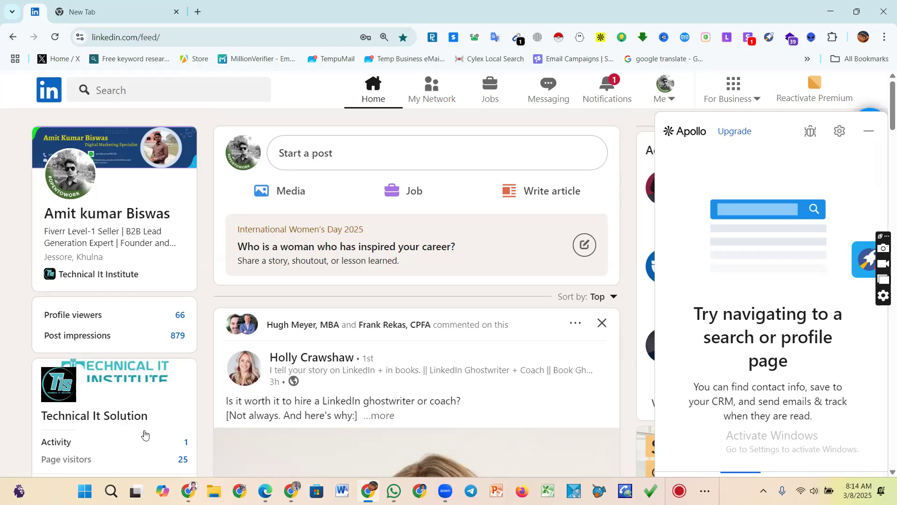
{"action": "left_click_drag", "start_coordinate": [38, 315], "coordinate": [104, 316]}
{"action": "left_click", "coordinate": [89, 315]}
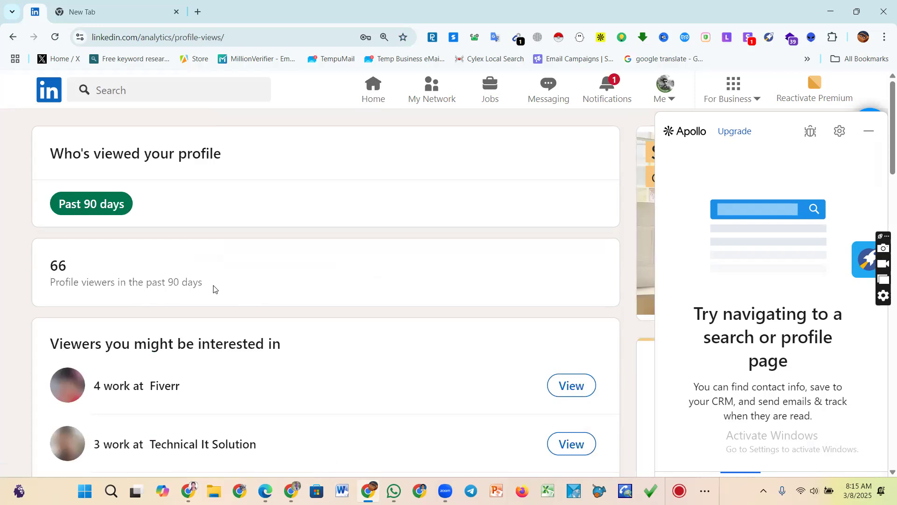
- Highlight the 90-day period and the viewer total on the profile views page
{"action": "left_click_drag", "start_coordinate": [202, 282], "coordinate": [167, 282]}
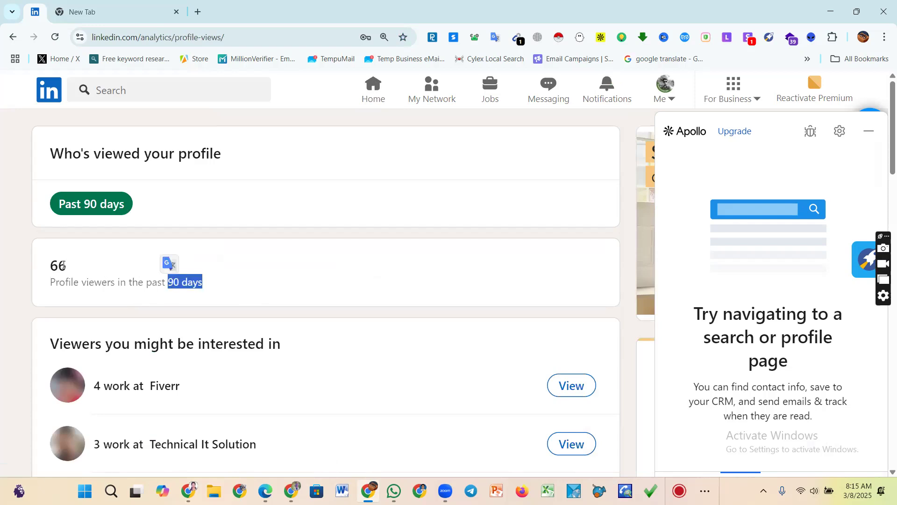
{"action": "left_click", "coordinate": [85, 264]}
{"action": "left_click_drag", "start_coordinate": [85, 264], "coordinate": [43, 269]}
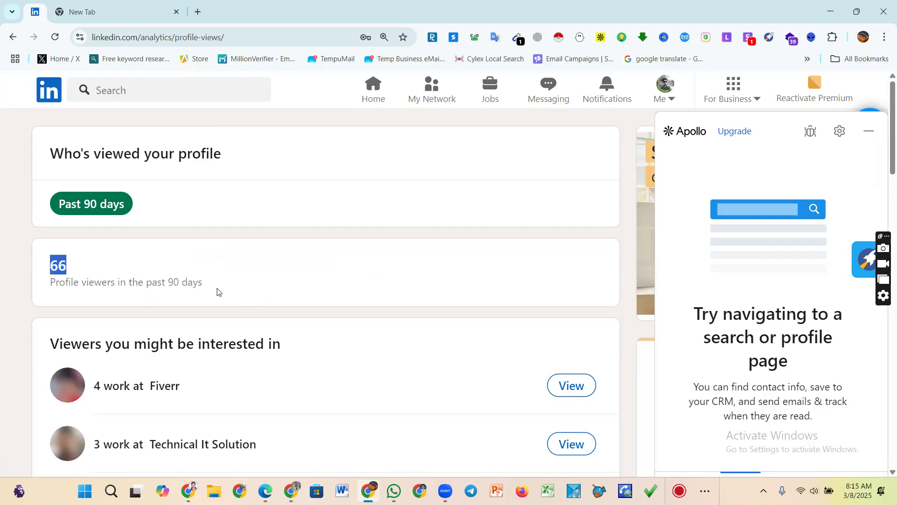
- Examine the lists of viewers who might be of interest and viewers that can be browsed for free
{"action": "scroll", "coordinate": [234, 347], "scroll_direction": "down", "scroll_amount": 8}
{"action": "scroll", "coordinate": [234, 346], "scroll_direction": "up", "scroll_amount": 2}
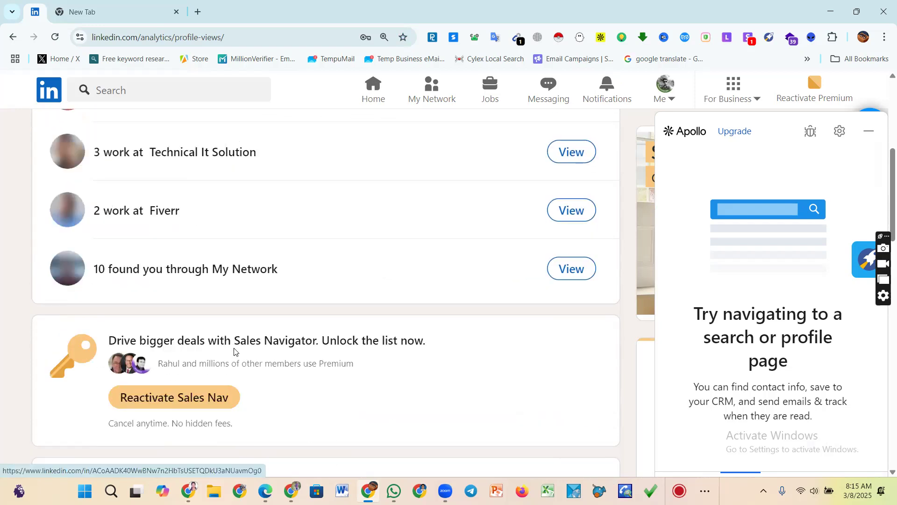
{"action": "scroll", "coordinate": [235, 354], "scroll_direction": "up", "scroll_amount": 4}
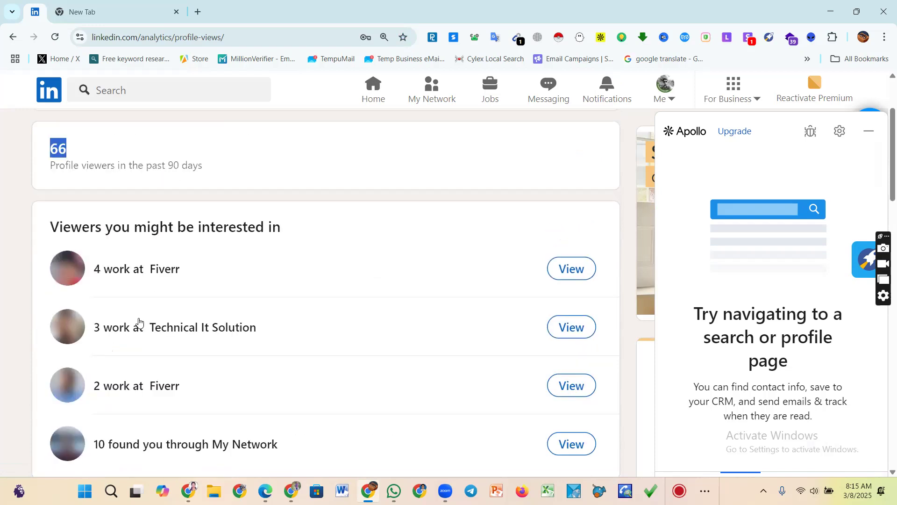
{"action": "scroll", "coordinate": [140, 362], "scroll_direction": "down", "scroll_amount": 3}
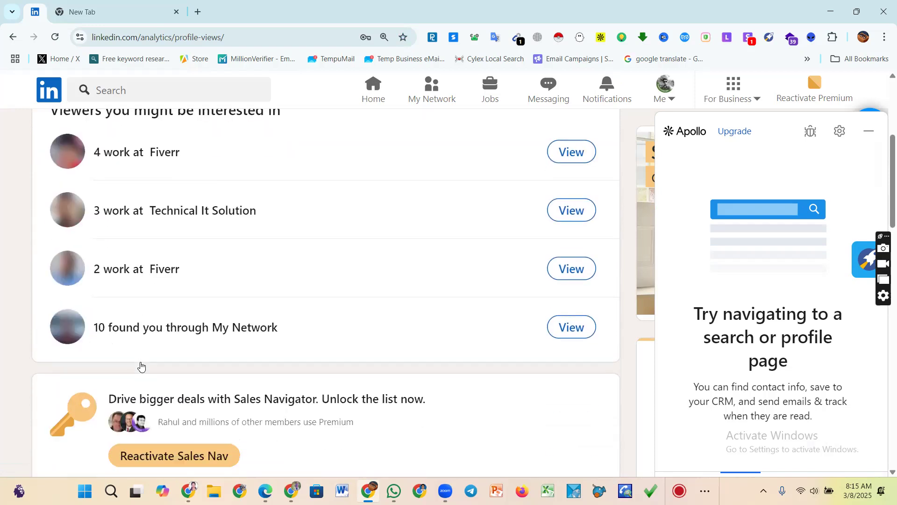
{"action": "scroll", "coordinate": [141, 361], "scroll_direction": "down", "scroll_amount": 2}
{"action": "scroll", "coordinate": [147, 359], "scroll_direction": "down", "scroll_amount": 5}
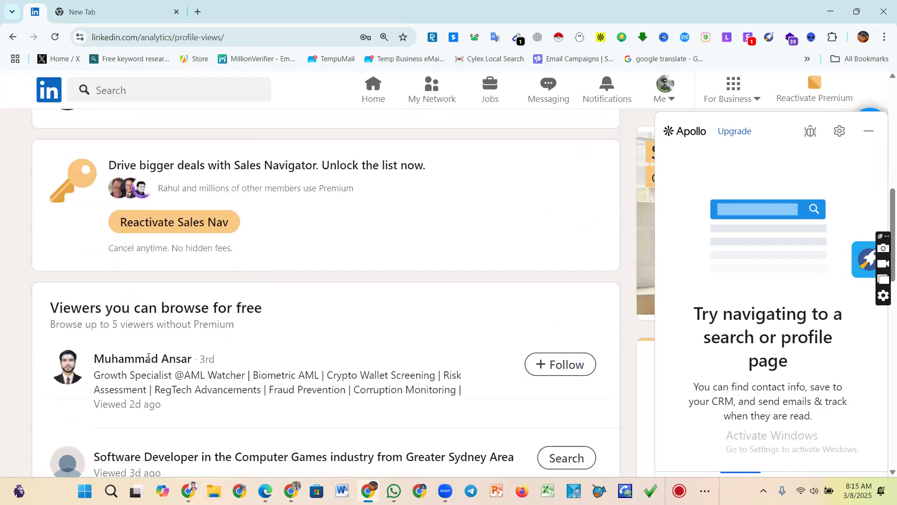
{"action": "scroll", "coordinate": [152, 361], "scroll_direction": "down", "scroll_amount": 1}
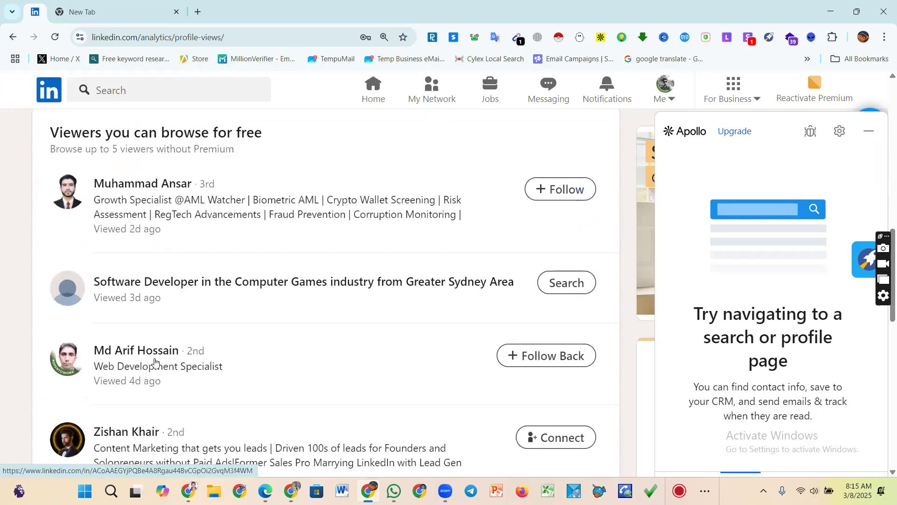
{"action": "scroll", "coordinate": [280, 334], "scroll_direction": "up", "scroll_amount": 2}
{"action": "scroll", "coordinate": [308, 329], "scroll_direction": "up", "scroll_amount": 7}
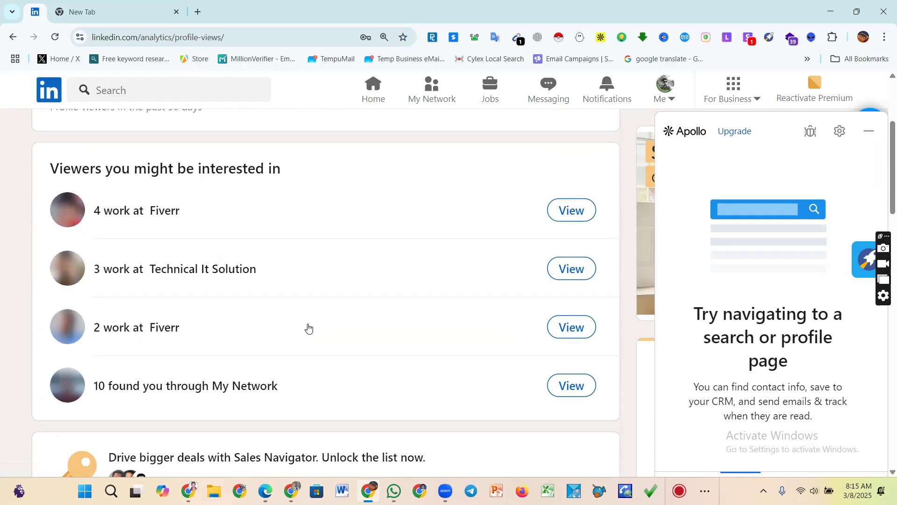
- Return from the profile viewers page to the home feed and highlight the post impressions figure in the profile summary
{"action": "scroll", "coordinate": [308, 327], "scroll_direction": "up", "scroll_amount": 3}
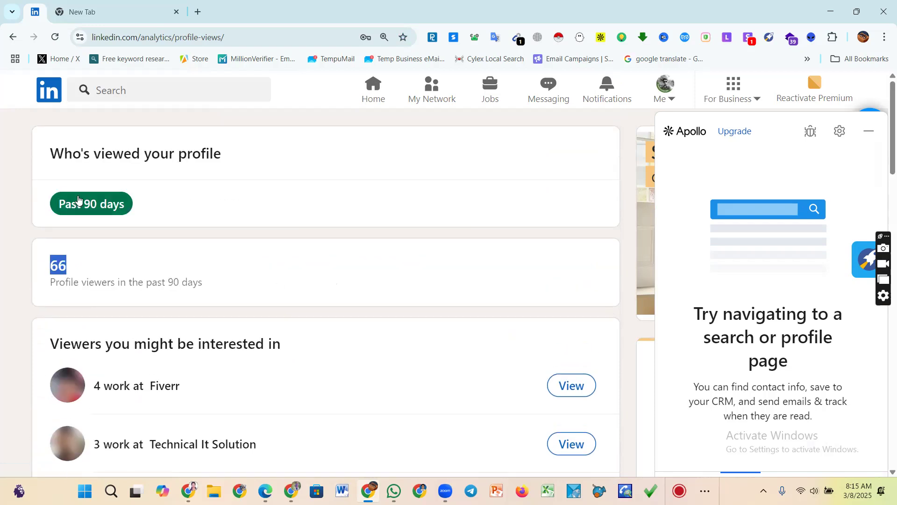
{"action": "left_click", "coordinate": [305, 168]}
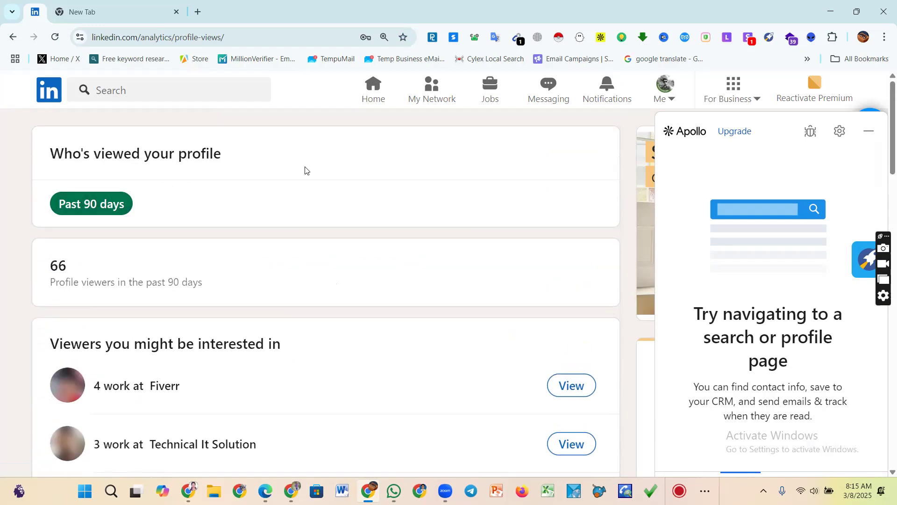
{"action": "left_click", "coordinate": [13, 37]}
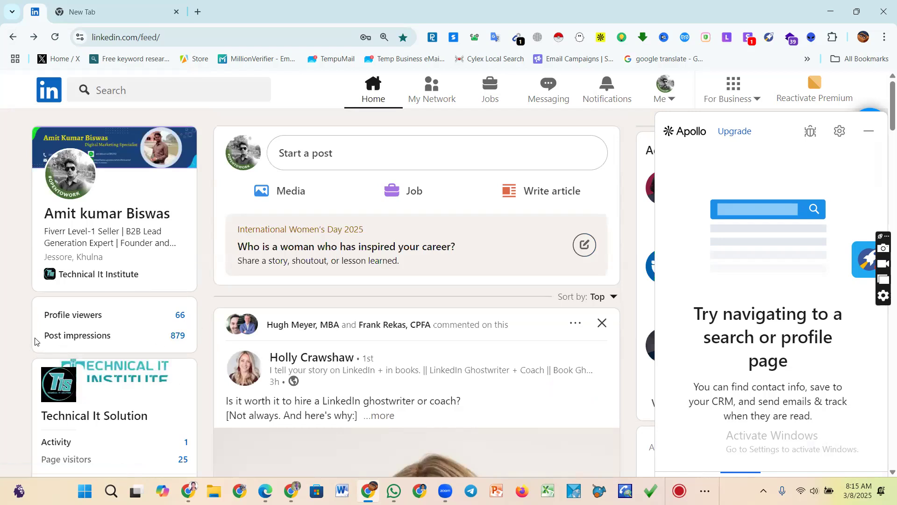
{"action": "left_click_drag", "start_coordinate": [187, 345], "coordinate": [146, 338]}
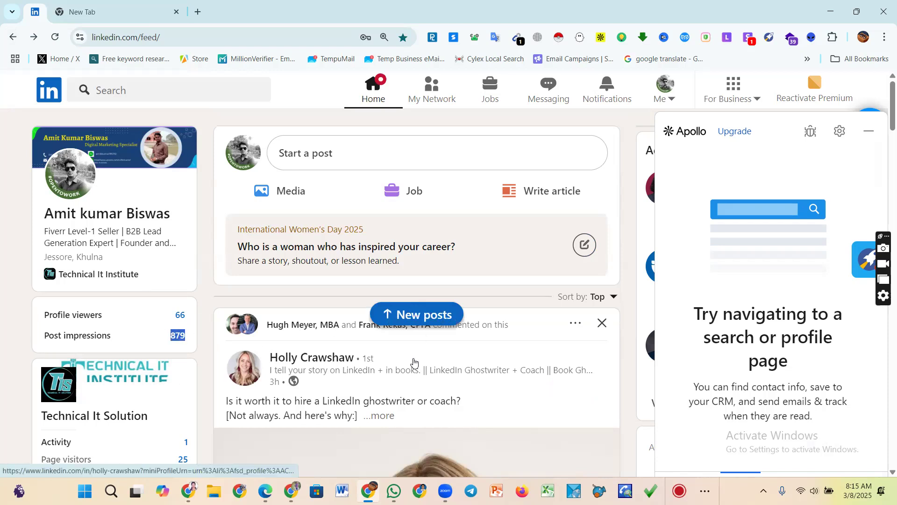
{"action": "left_click", "coordinate": [195, 350]}
- Browse the home feed through the LinkedIn ghostwriter post and the promoted LinkedIn for Marketing post
{"action": "scroll", "coordinate": [363, 346], "scroll_direction": "down", "scroll_amount": 15}
{"action": "scroll", "coordinate": [363, 346], "scroll_direction": "up", "scroll_amount": 11}
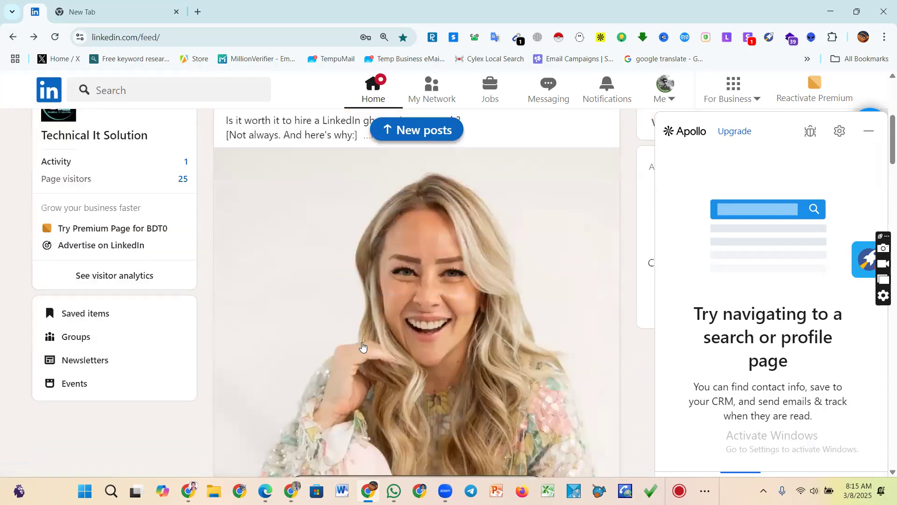
{"action": "scroll", "coordinate": [363, 345], "scroll_direction": "down", "scroll_amount": 4}
{"action": "scroll", "coordinate": [444, 346], "scroll_direction": "down", "scroll_amount": 1}
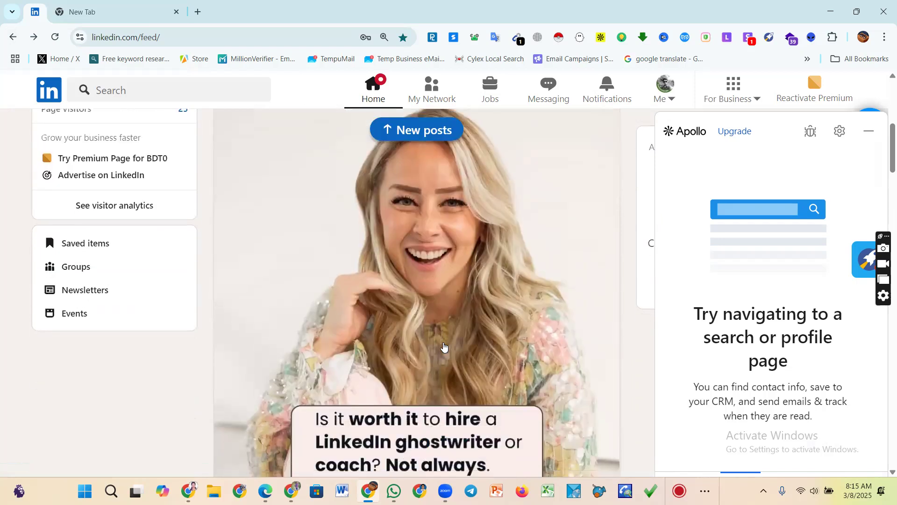
{"action": "scroll", "coordinate": [444, 346], "scroll_direction": "down", "scroll_amount": 3}
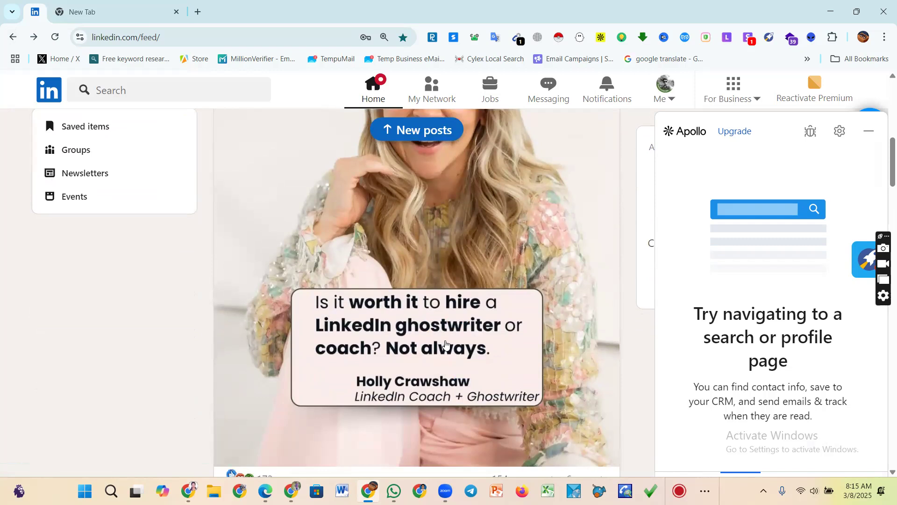
{"action": "scroll", "coordinate": [445, 343], "scroll_direction": "down", "scroll_amount": 13}
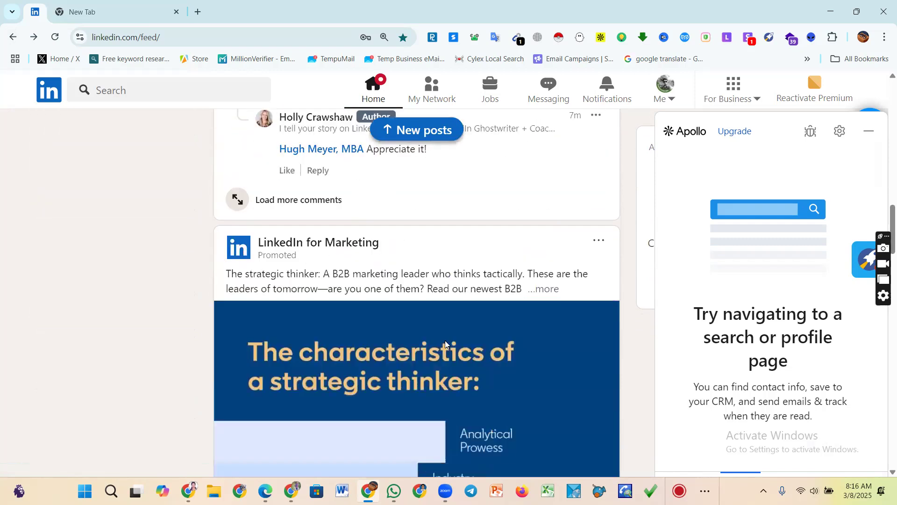
{"action": "scroll", "coordinate": [445, 344], "scroll_direction": "down", "scroll_amount": 7}
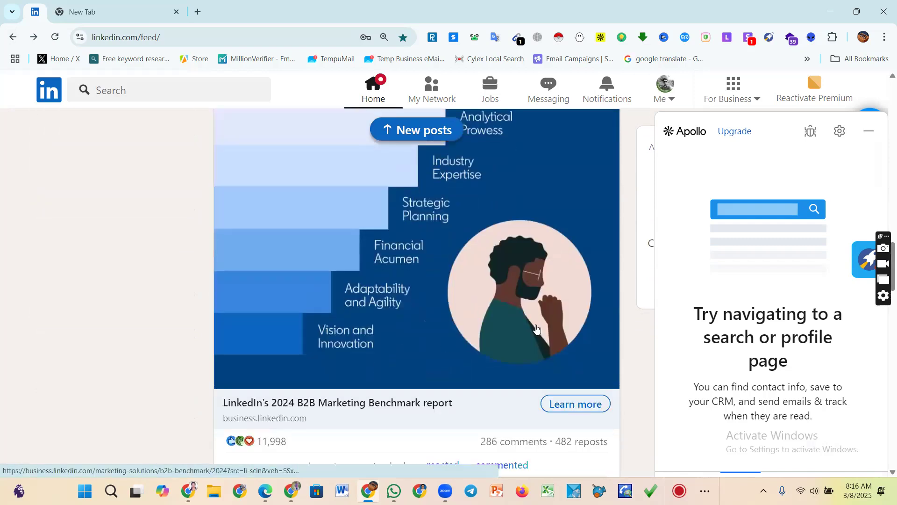
{"action": "scroll", "coordinate": [535, 328], "scroll_direction": "down", "scroll_amount": 11}
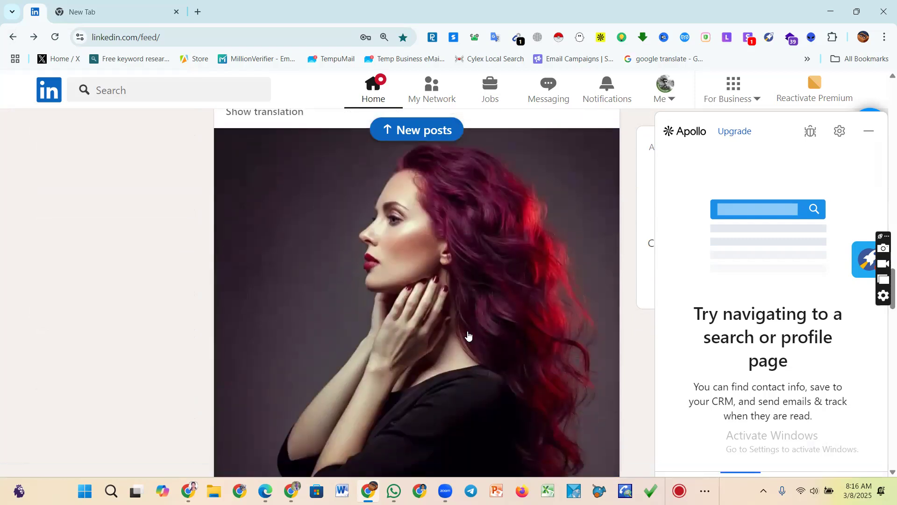
{"action": "scroll", "coordinate": [469, 335], "scroll_direction": "down", "scroll_amount": 3}
- Expand the full text of the German post beginning "ICH HABE GELERNT" and look through it down to its image
{"action": "scroll", "coordinate": [468, 336], "scroll_direction": "up", "scroll_amount": 5}
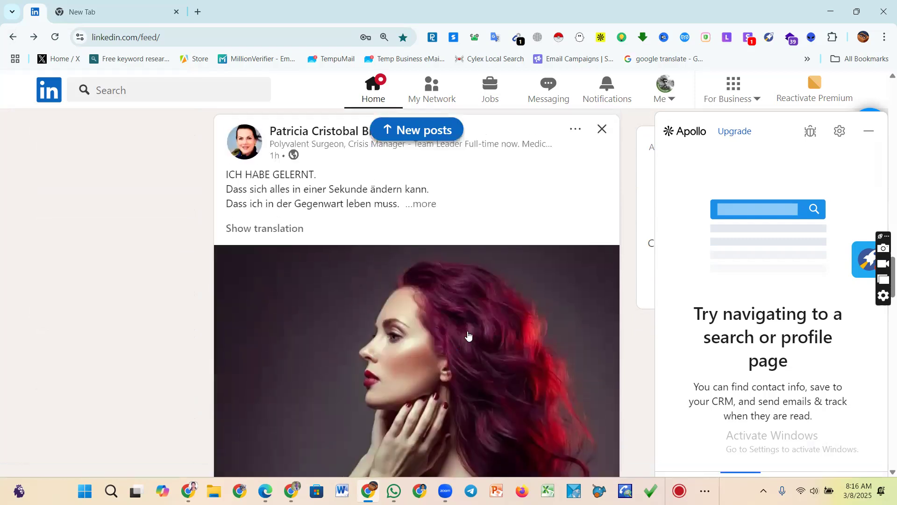
{"action": "scroll", "coordinate": [435, 344], "scroll_direction": "down", "scroll_amount": 3}
{"action": "scroll", "coordinate": [427, 341], "scroll_direction": "up", "scroll_amount": 3}
{"action": "left_click", "coordinate": [421, 204]}
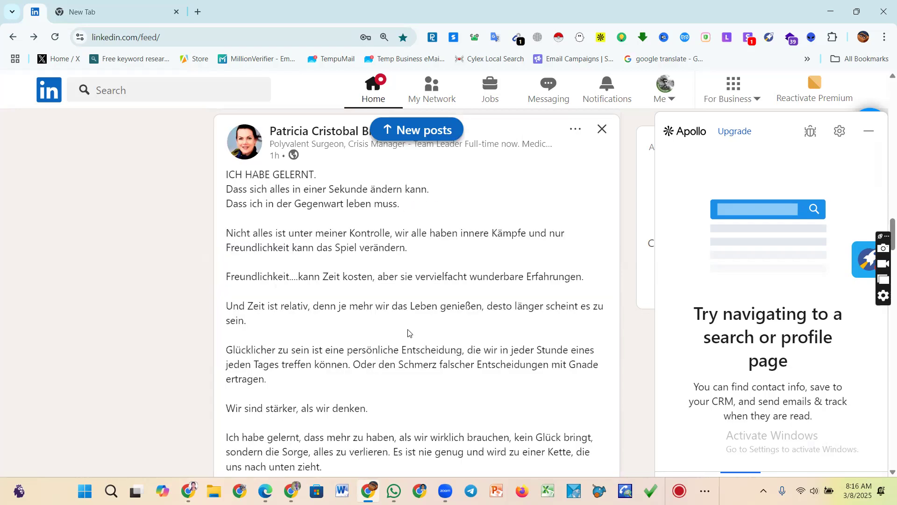
{"action": "scroll", "coordinate": [409, 330], "scroll_direction": "down", "scroll_amount": 5}
{"action": "scroll", "coordinate": [409, 331], "scroll_direction": "down", "scroll_amount": 17}
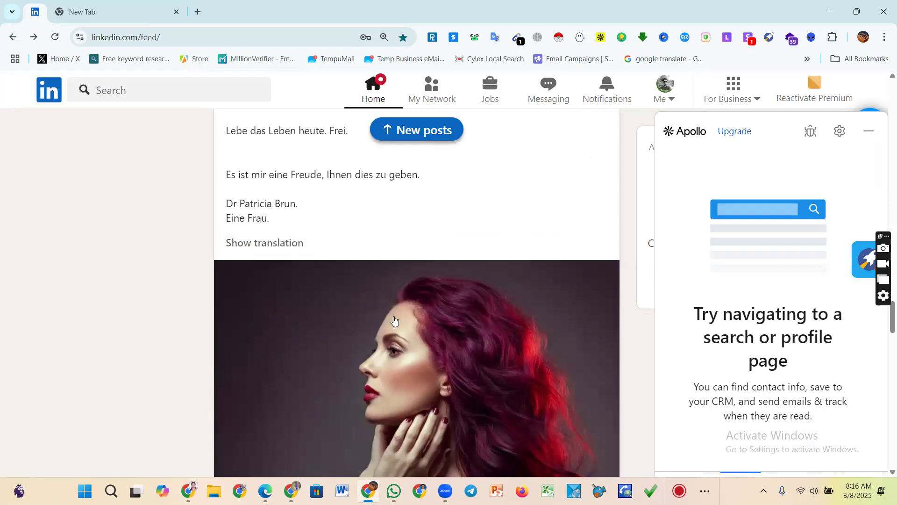
{"action": "scroll", "coordinate": [395, 320], "scroll_direction": "down", "scroll_amount": 3}
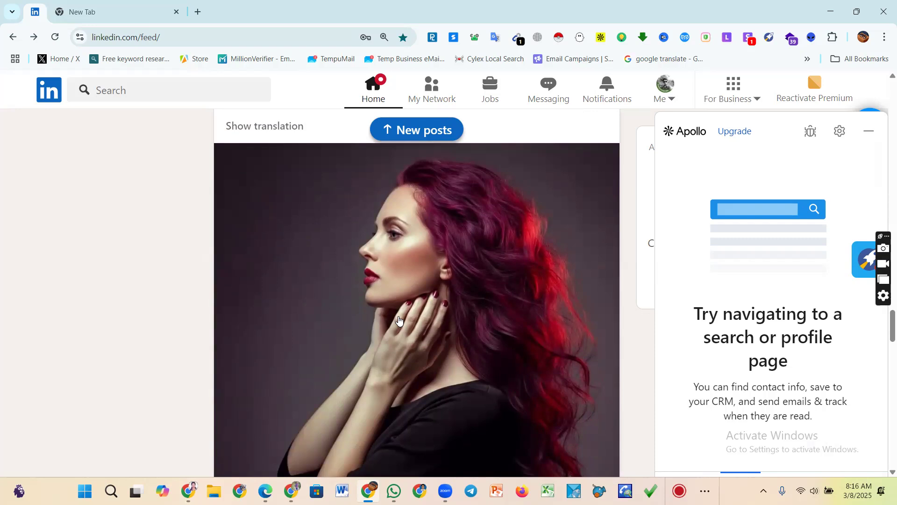
{"action": "scroll", "coordinate": [399, 322], "scroll_direction": "down", "scroll_amount": 3}
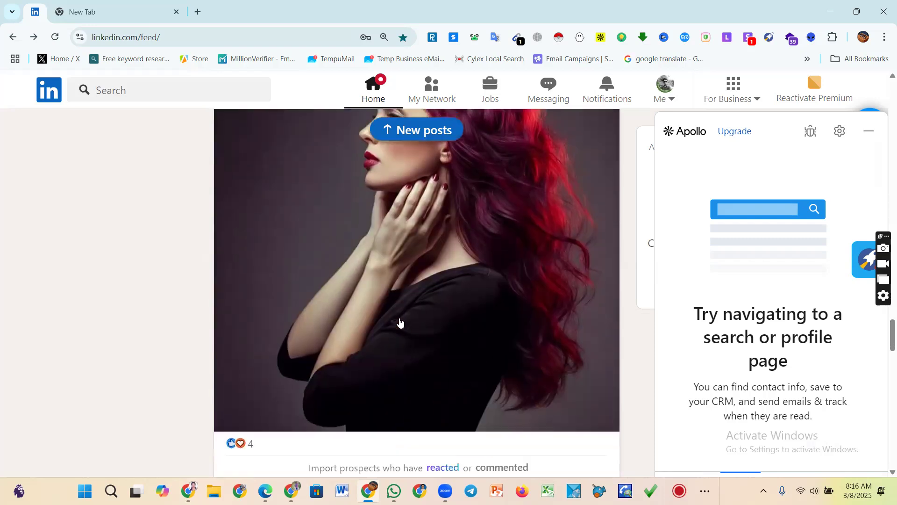
{"action": "scroll", "coordinate": [400, 323], "scroll_direction": "up", "scroll_amount": 4}
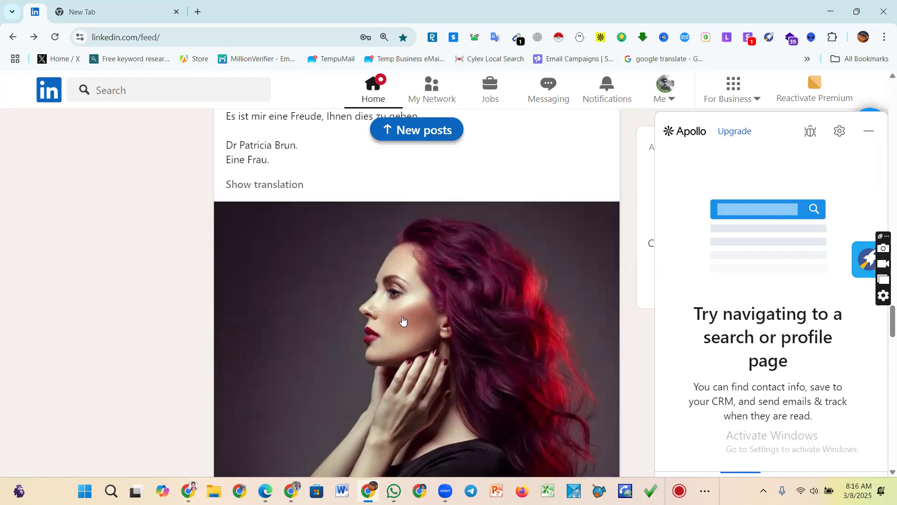
- Look at the suggested post "9 Innocent Sayings That Kill Your Credibility" and go back to the beginning of the feed
{"action": "scroll", "coordinate": [403, 319], "scroll_direction": "down", "scroll_amount": 12}
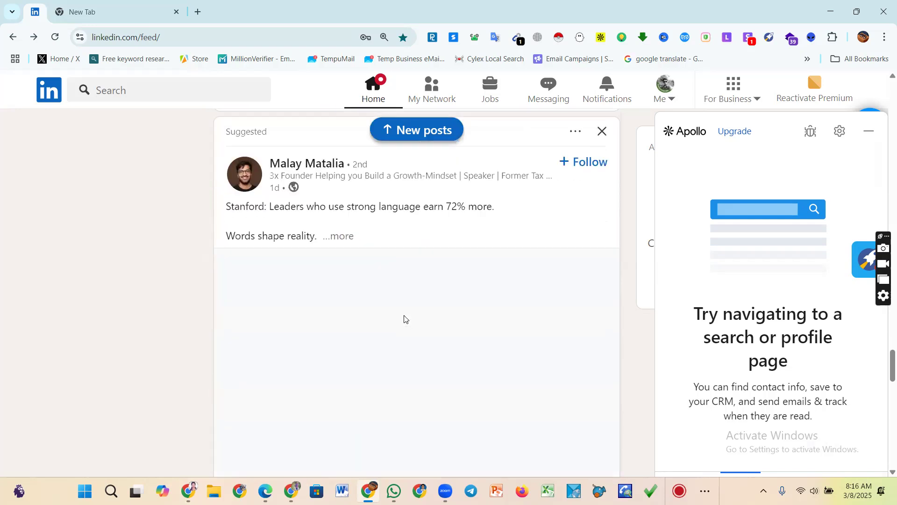
{"action": "scroll", "coordinate": [404, 319], "scroll_direction": "down", "scroll_amount": 2}
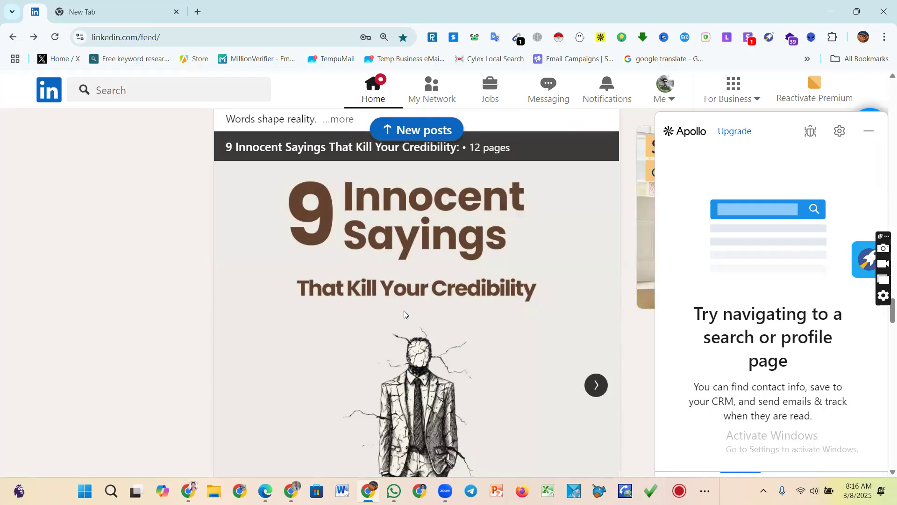
{"action": "scroll", "coordinate": [404, 320], "scroll_direction": "up", "scroll_amount": 3}
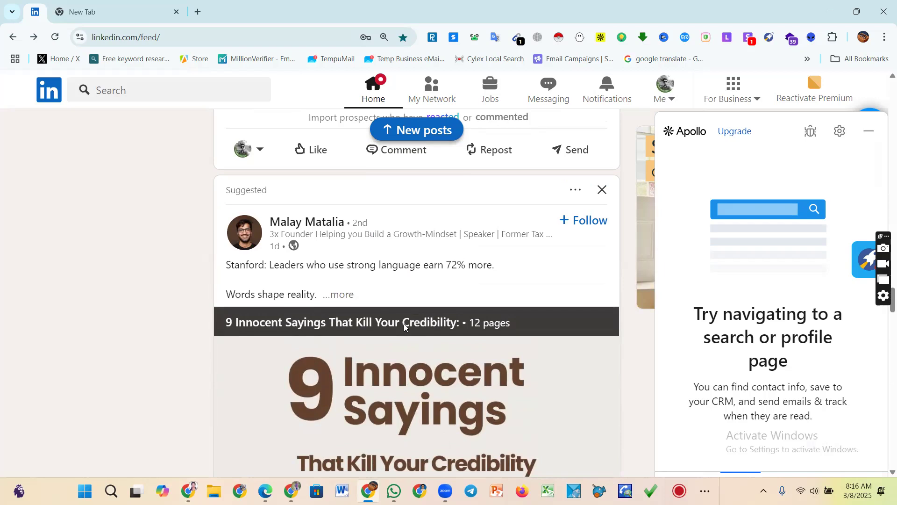
{"action": "scroll", "coordinate": [318, 344], "scroll_direction": "up", "scroll_amount": 10}
{"action": "scroll", "coordinate": [318, 344], "scroll_direction": "up", "scroll_amount": 15}
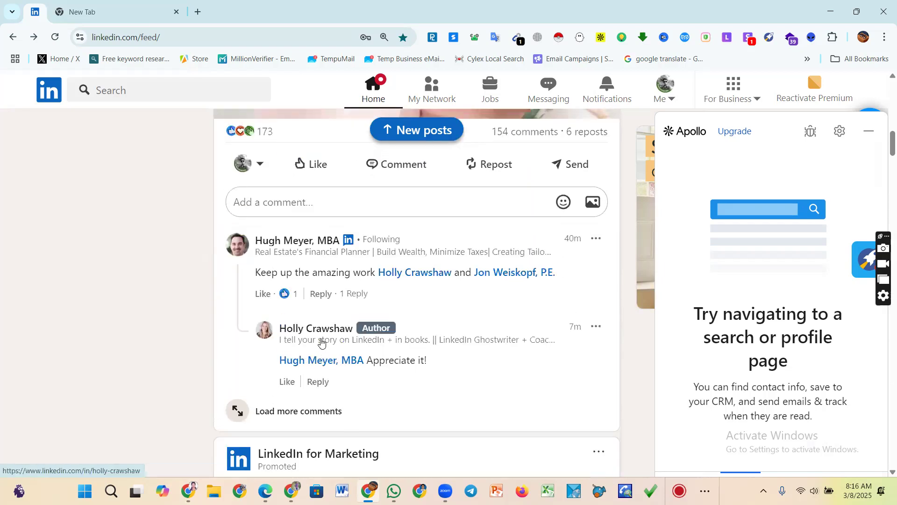
{"action": "scroll", "coordinate": [321, 343], "scroll_direction": "up", "scroll_amount": 10}
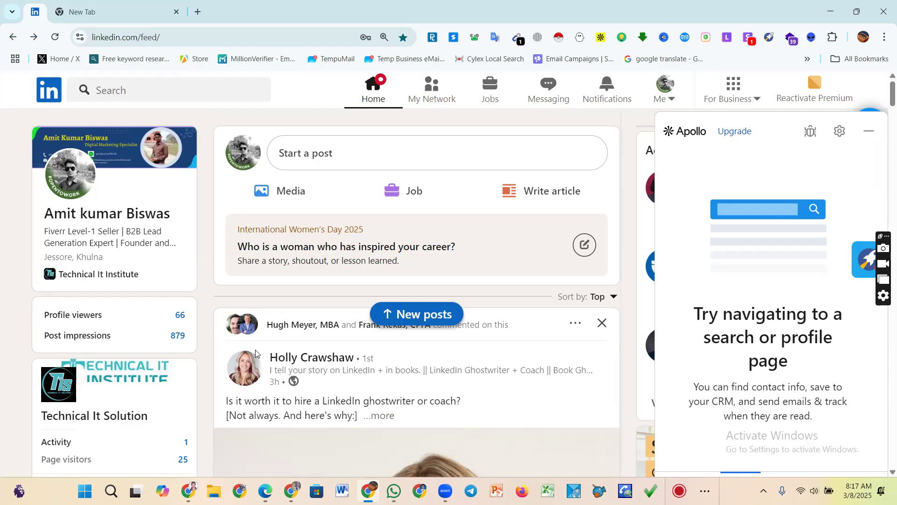
- Open My Network and look over the people suggested for growing the business
{"action": "left_click", "coordinate": [431, 93]}
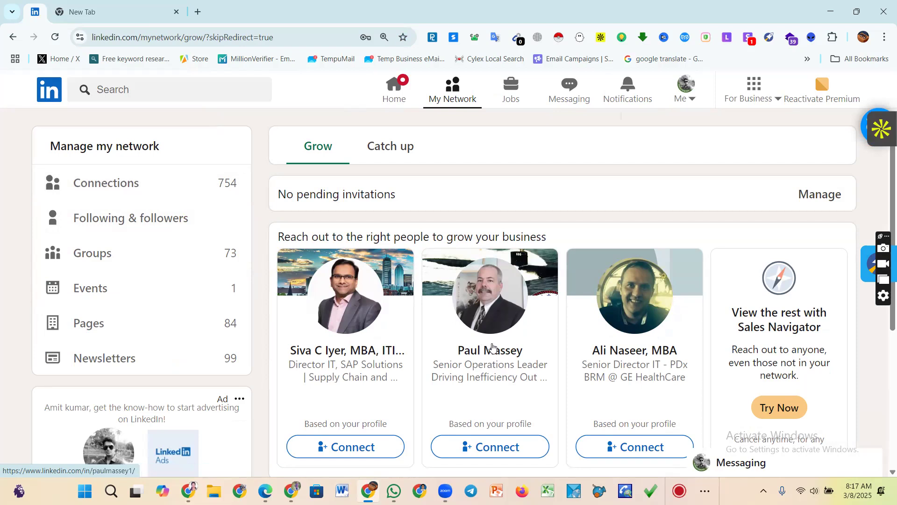
{"action": "scroll", "coordinate": [492, 347], "scroll_direction": "down", "scroll_amount": 1}
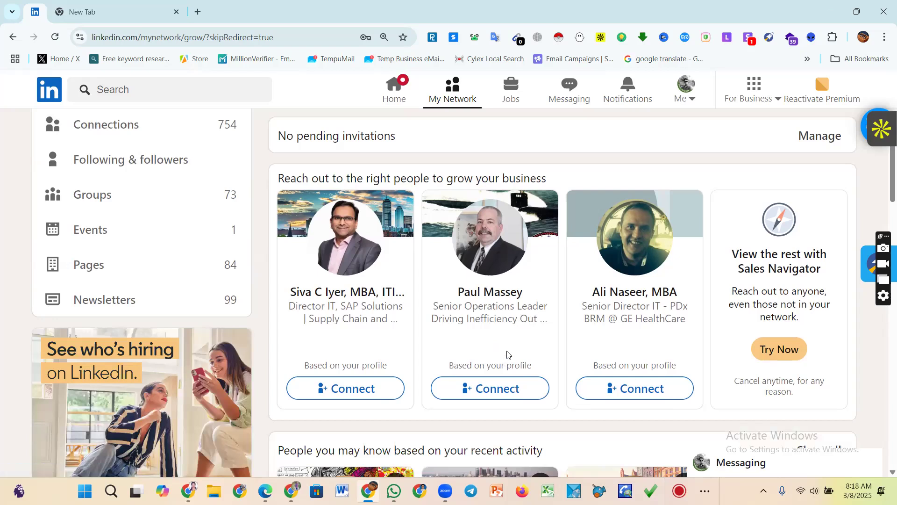
{"action": "scroll", "coordinate": [507, 355], "scroll_direction": "up", "scroll_amount": 1}
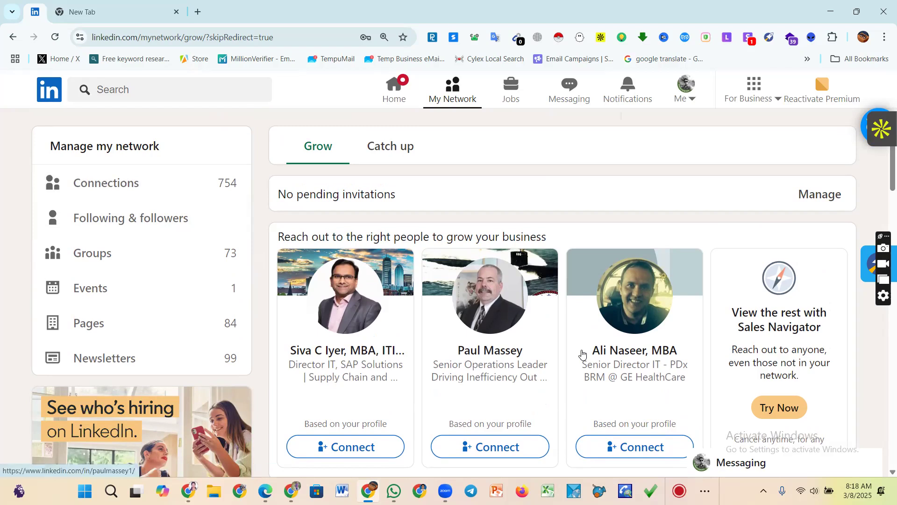
{"action": "scroll", "coordinate": [582, 355], "scroll_direction": "down", "scroll_amount": 2}
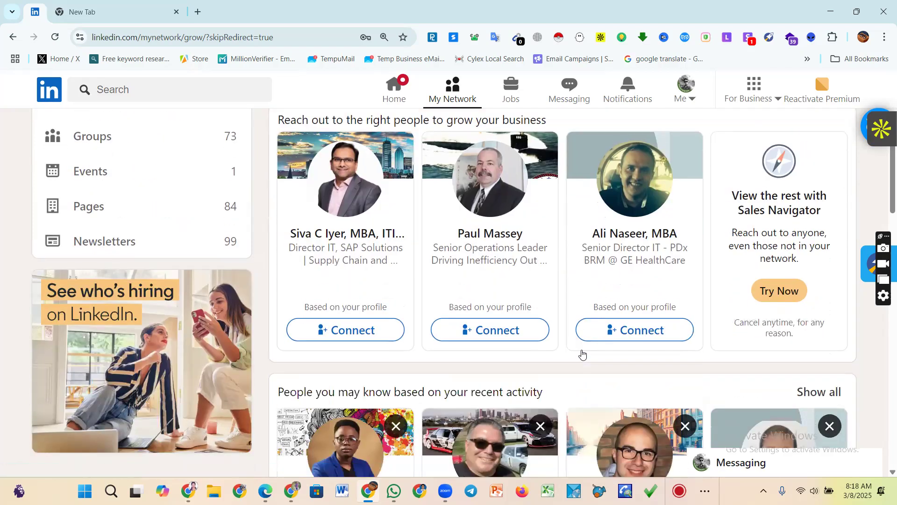
{"action": "scroll", "coordinate": [582, 355], "scroll_direction": "up", "scroll_amount": 2}
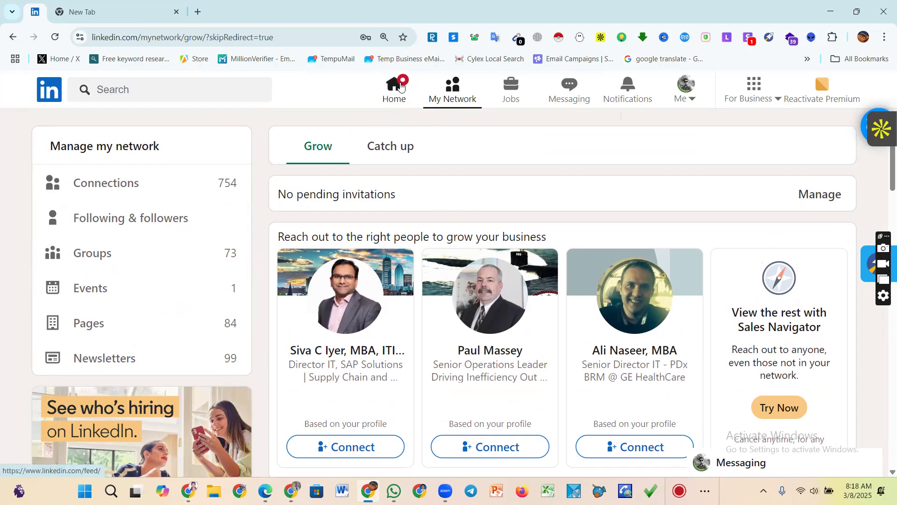
- Return to the home feed and search LinkedIn for "Owner"
{"action": "left_click", "coordinate": [403, 99]}
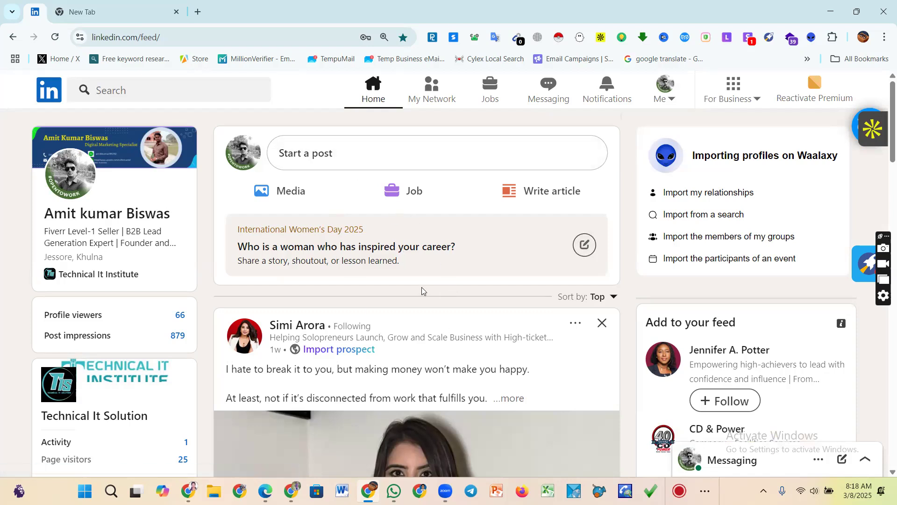
{"action": "left_click", "coordinate": [214, 92]}
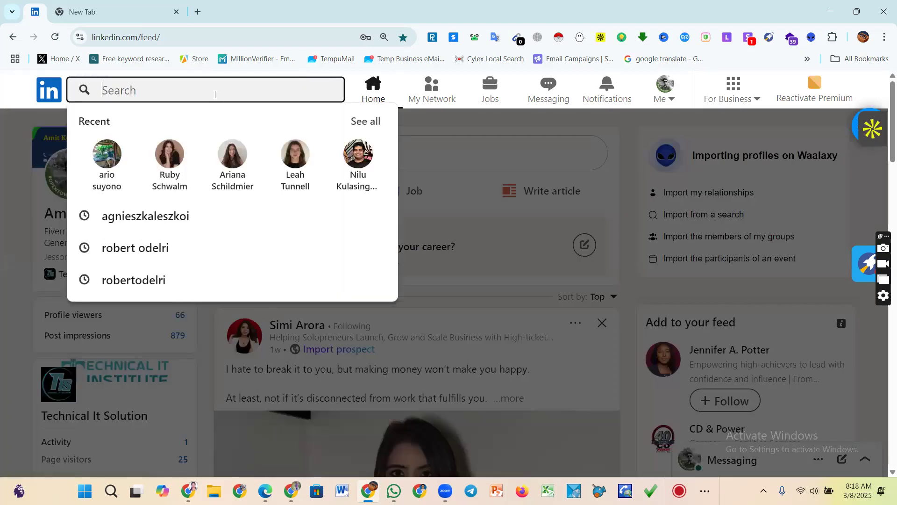
{"action": "type", "text": "Ow"}
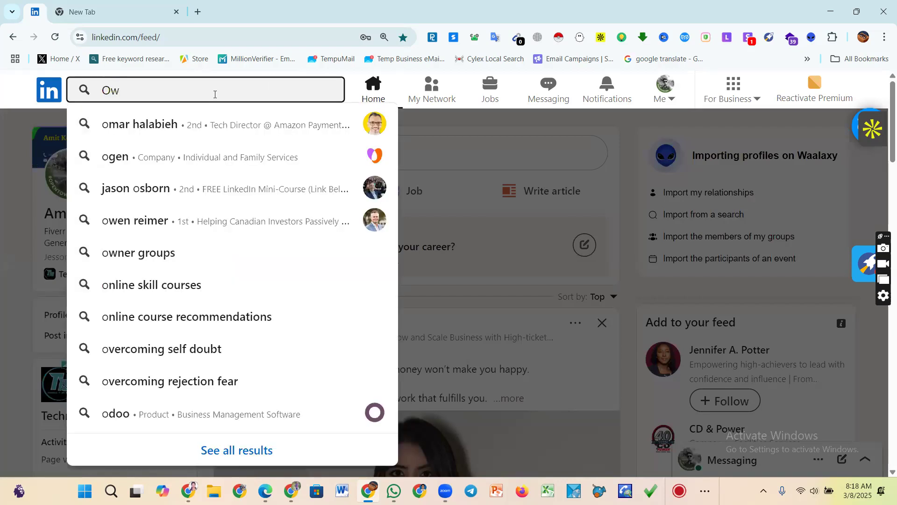
{"action": "type", "text": "ner"}
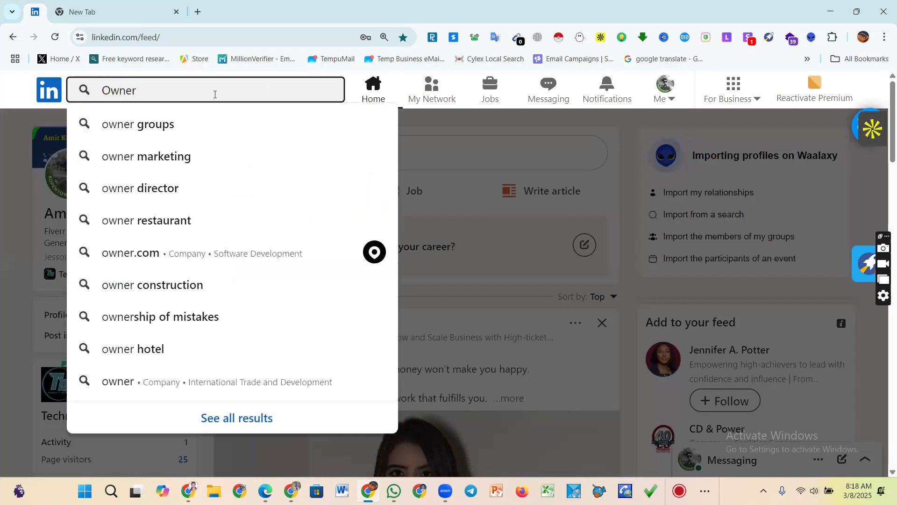
{"action": "key", "text": "Return"}
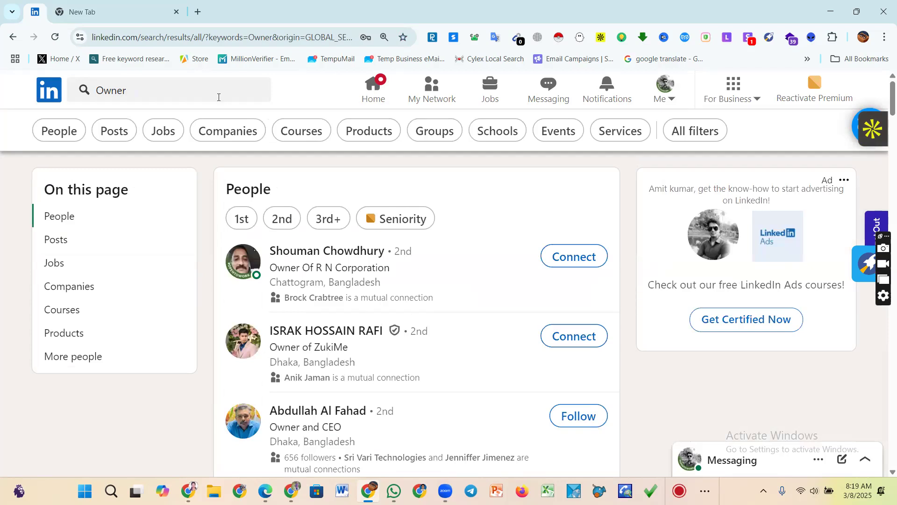
- Look over the "Owner" search results, show all people results and browse the listed profiles
{"action": "scroll", "coordinate": [341, 280], "scroll_direction": "down", "scroll_amount": 8}
{"action": "scroll", "coordinate": [344, 283], "scroll_direction": "down", "scroll_amount": 3}
{"action": "scroll", "coordinate": [343, 281], "scroll_direction": "up", "scroll_amount": 10}
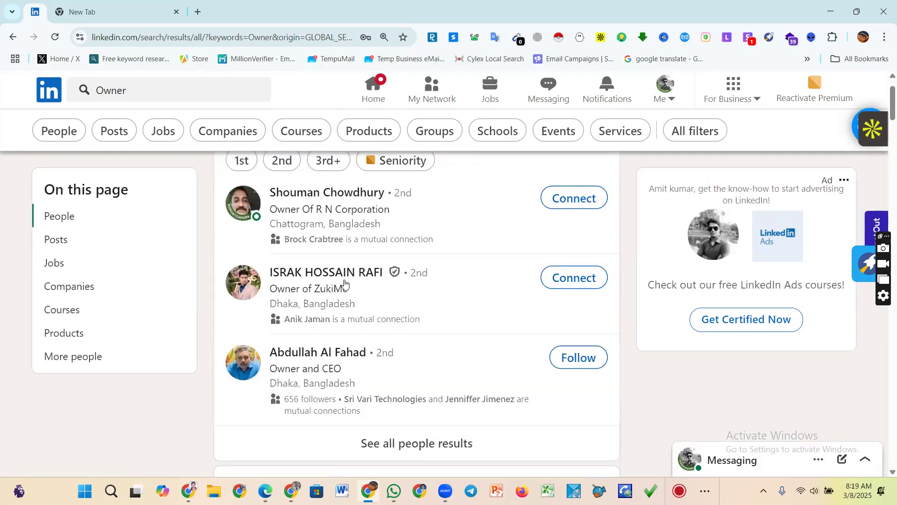
{"action": "scroll", "coordinate": [344, 283], "scroll_direction": "down", "scroll_amount": 1}
{"action": "left_click", "coordinate": [349, 383]}
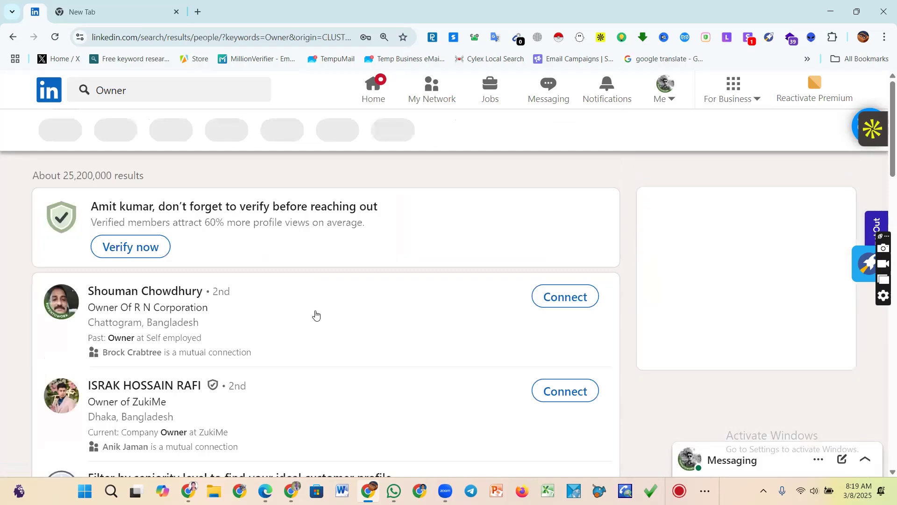
{"action": "scroll", "coordinate": [316, 316], "scroll_direction": "down", "scroll_amount": 15}
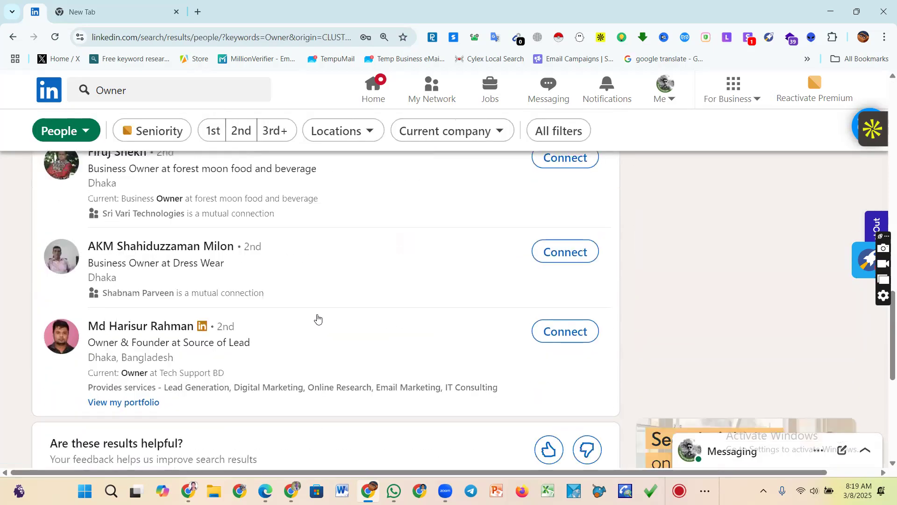
{"action": "scroll", "coordinate": [317, 319], "scroll_direction": "down", "scroll_amount": 2}
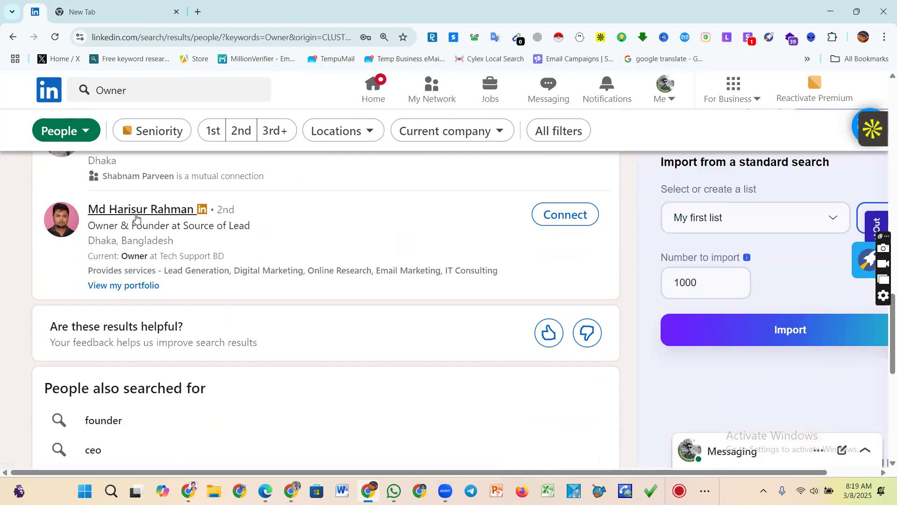
- Look back over the listed owner profiles up to the beginning of the people results
{"action": "scroll", "coordinate": [187, 238], "scroll_direction": "up", "scroll_amount": 3}
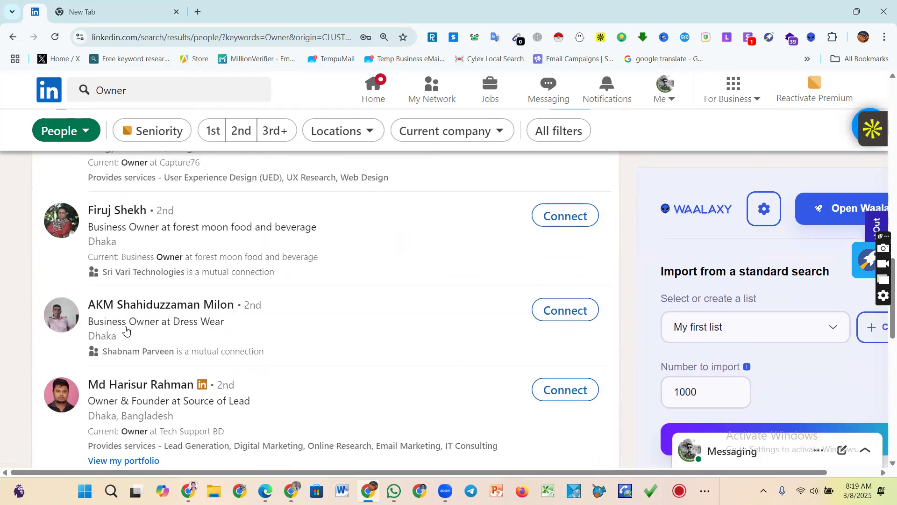
{"action": "scroll", "coordinate": [138, 291], "scroll_direction": "up", "scroll_amount": 8}
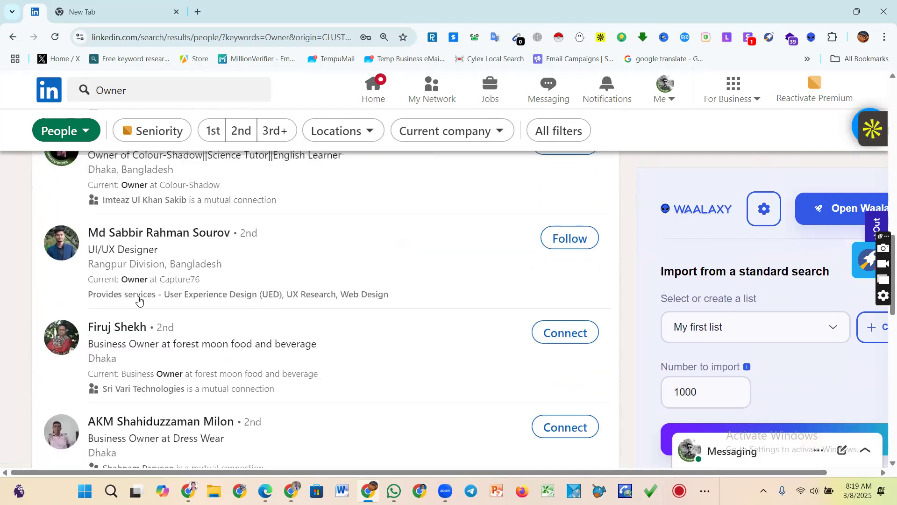
{"action": "scroll", "coordinate": [164, 292], "scroll_direction": "up", "scroll_amount": 8}
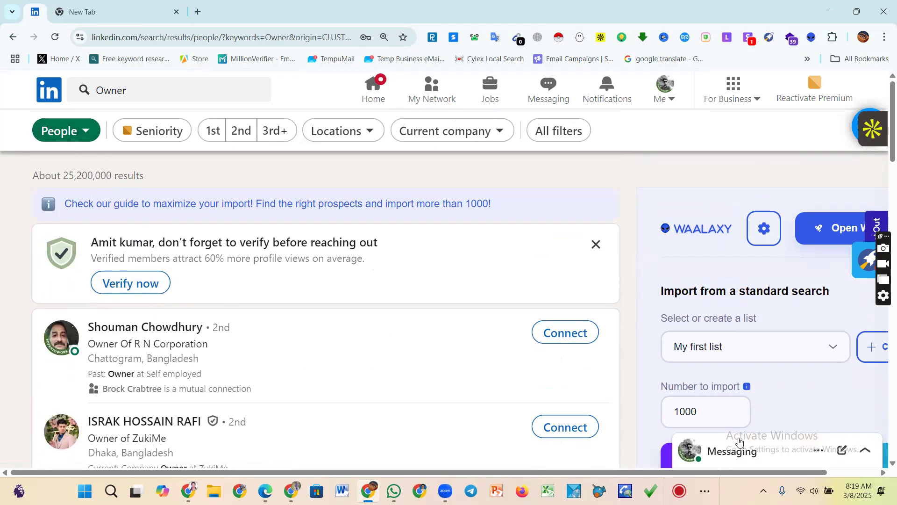
- Mark the search filter bar in a screen capture with a red arrow pointing at the People filter, and discard the capture
{"action": "left_click", "coordinate": [763, 491]}
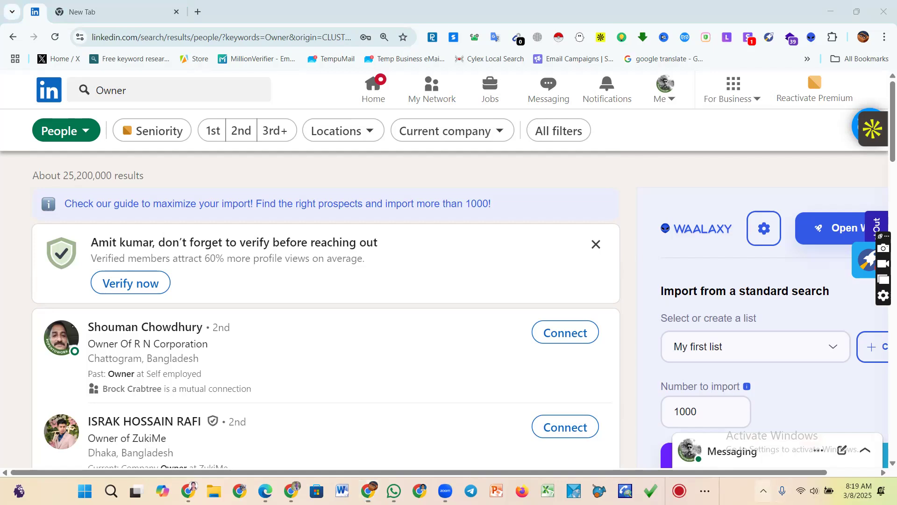
{"action": "key", "text": "Print"}
{"action": "mouse_move", "coordinate": [20, 106]}
{"action": "left_mouse_down"}
{"action": "mouse_move", "coordinate": [35, 146]}
{"action": "mouse_move", "coordinate": [606, 153]}
{"action": "left_mouse_up"}
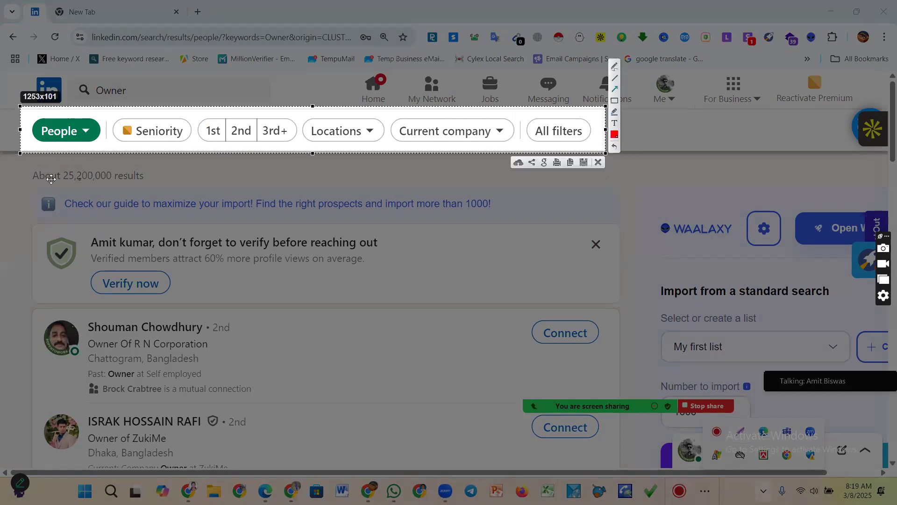
{"action": "left_click_drag", "start_coordinate": [24, 209], "coordinate": [52, 155]}
{"action": "mouse_move", "coordinate": [123, 238]}
{"action": "left_mouse_down"}
{"action": "mouse_move", "coordinate": [182, 181]}
{"action": "mouse_move", "coordinate": [208, 171]}
{"action": "mouse_move", "coordinate": [136, 231]}
{"action": "left_mouse_up"}
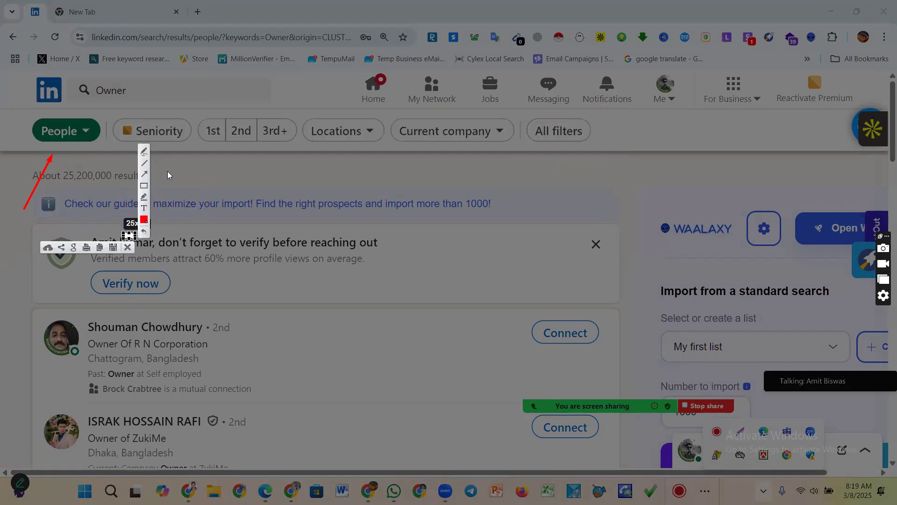
{"action": "left_click", "coordinate": [127, 247]}
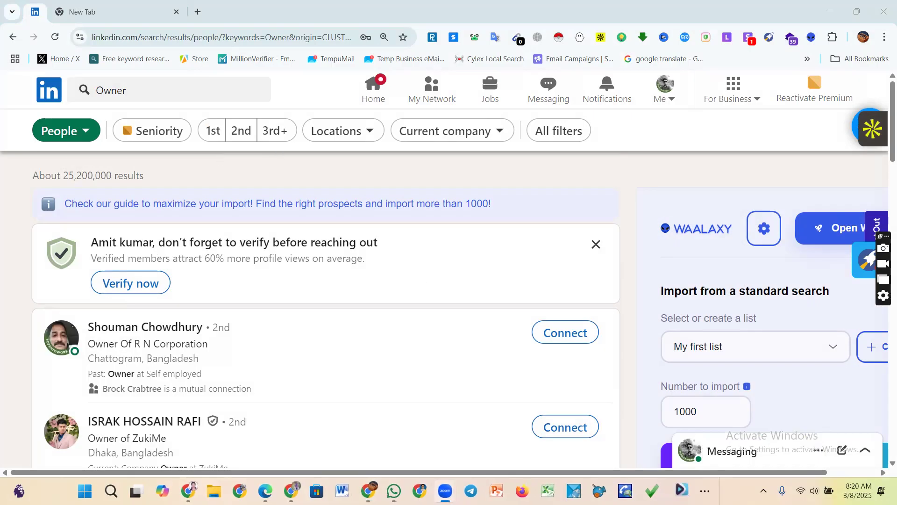
- Capture the connection-degree filters, draw red arrows to 1st, 2nd and 3rd+, and discard the capture
{"action": "left_click", "coordinate": [763, 491]}
{"action": "left_click", "coordinate": [724, 429]}
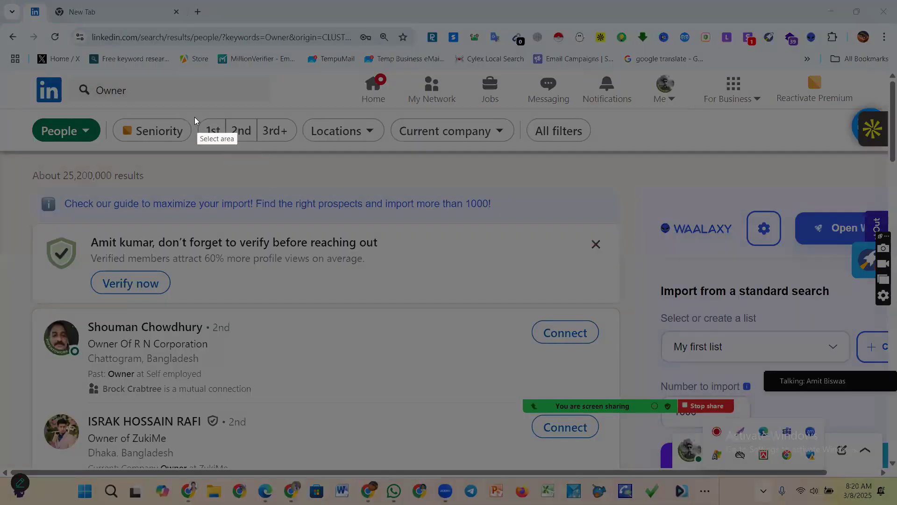
{"action": "mouse_move", "coordinate": [191, 108]}
{"action": "left_mouse_down"}
{"action": "mouse_move", "coordinate": [226, 159]}
{"action": "mouse_move", "coordinate": [316, 162]}
{"action": "left_mouse_up"}
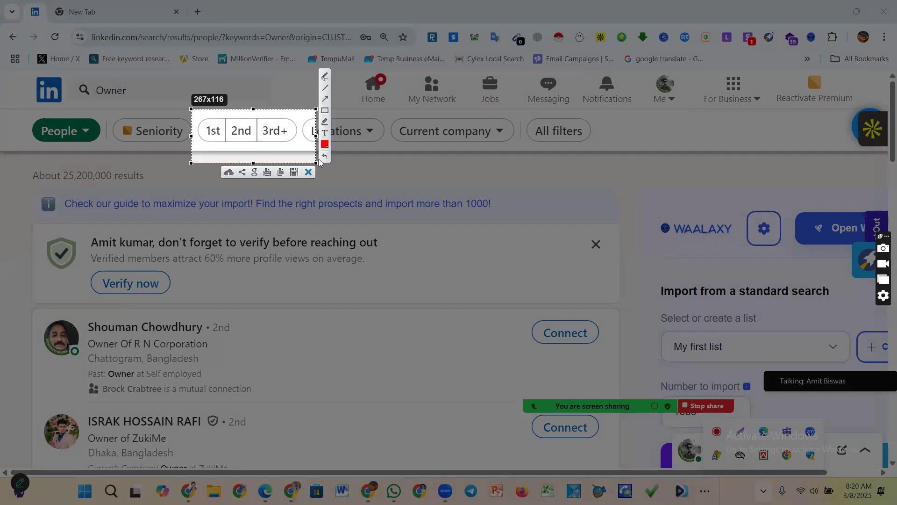
{"action": "left_click_drag", "start_coordinate": [157, 200], "coordinate": [205, 143]}
{"action": "mouse_move", "coordinate": [194, 211]}
{"action": "left_mouse_down"}
{"action": "mouse_move", "coordinate": [221, 167]}
{"action": "mouse_move", "coordinate": [307, 101]}
{"action": "left_mouse_up"}
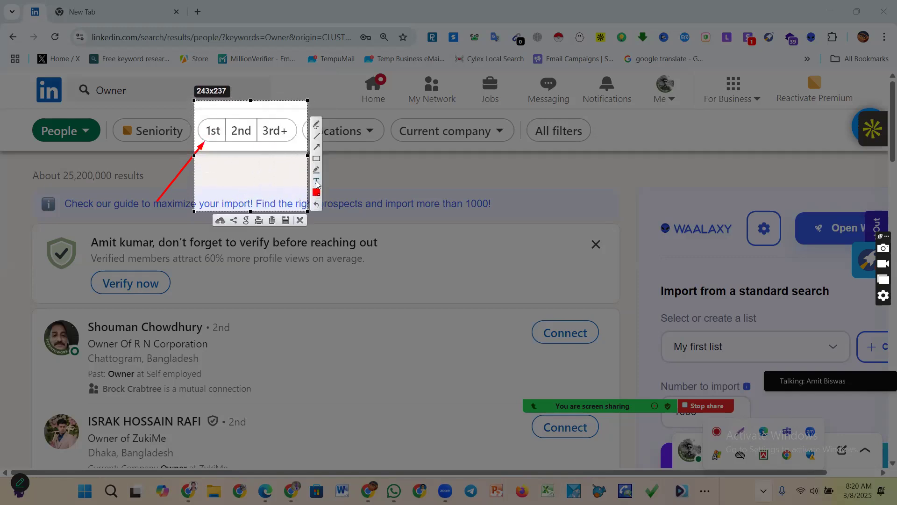
{"action": "left_click", "coordinate": [317, 148]}
{"action": "left_click_drag", "start_coordinate": [182, 209], "coordinate": [234, 145]}
{"action": "mouse_move", "coordinate": [194, 234]}
{"action": "left_mouse_down"}
{"action": "mouse_move", "coordinate": [294, 127]}
{"action": "mouse_move", "coordinate": [270, 143]}
{"action": "left_mouse_up"}
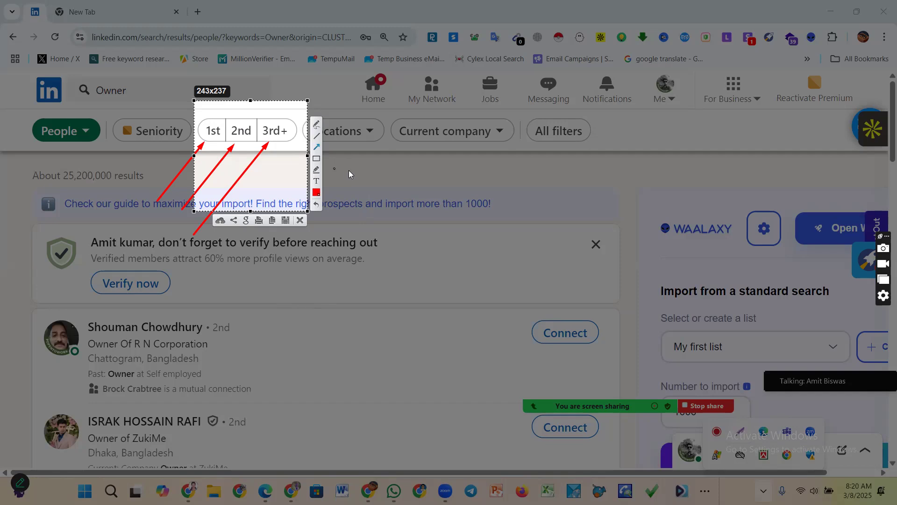
{"action": "left_click", "coordinate": [300, 220]}
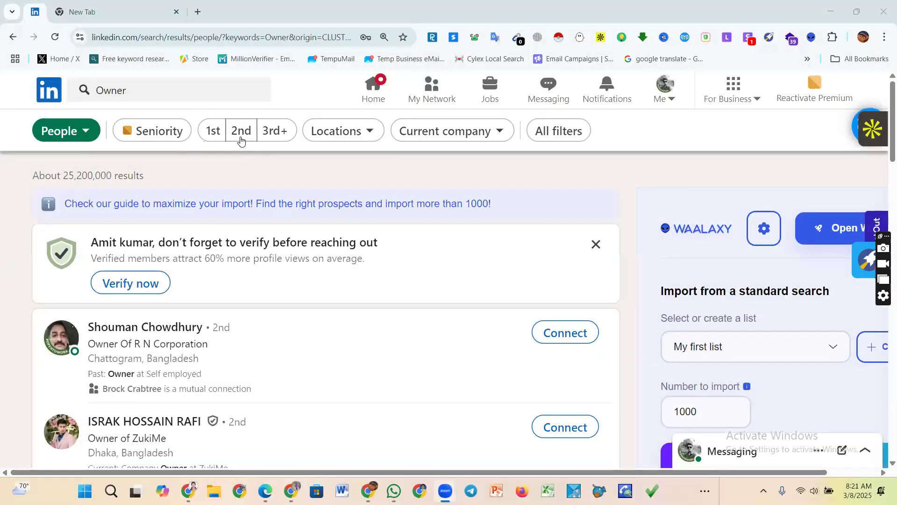
- Limit the people results to 2nd-degree connections and look over the listed profiles
{"action": "left_click", "coordinate": [241, 131]}
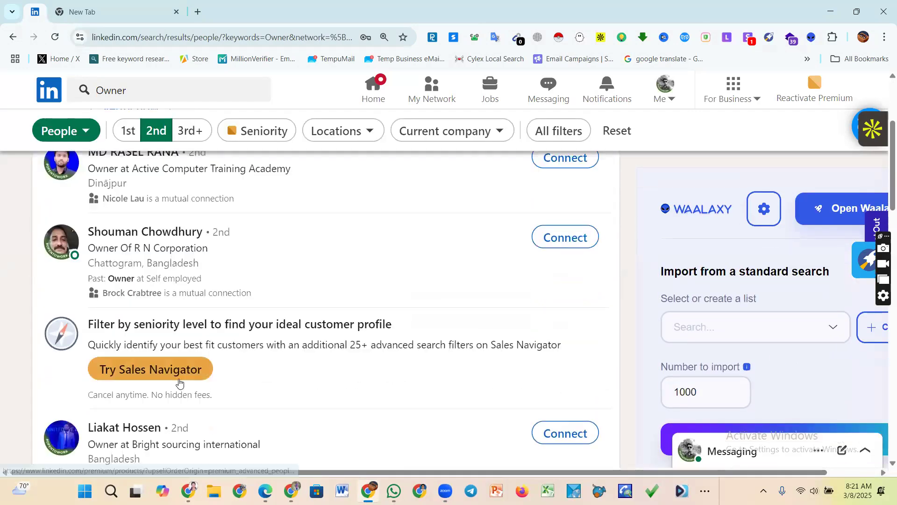
{"action": "scroll", "coordinate": [179, 383], "scroll_direction": "down", "scroll_amount": 2}
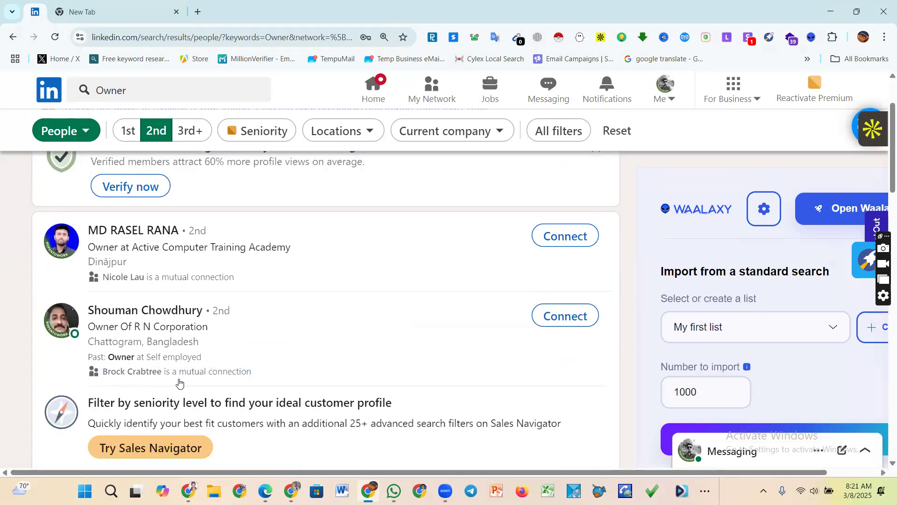
{"action": "scroll", "coordinate": [156, 352], "scroll_direction": "down", "scroll_amount": 2}
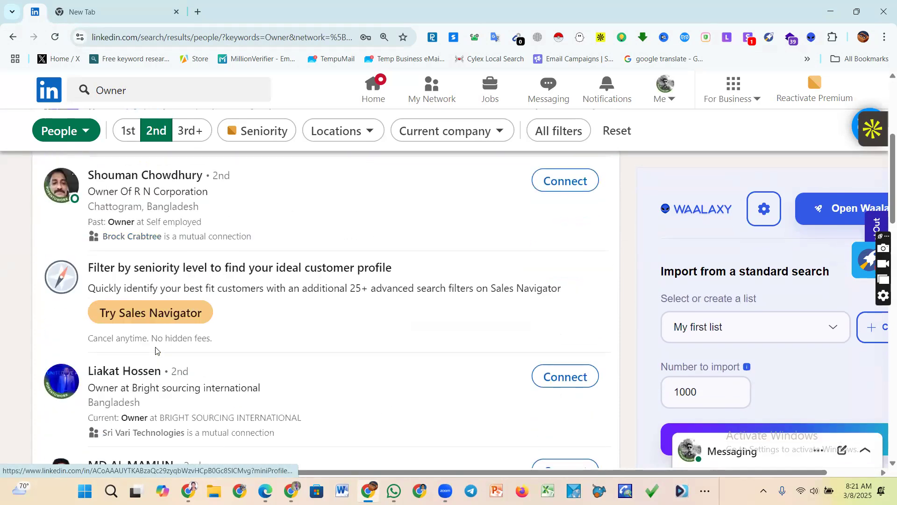
{"action": "scroll", "coordinate": [155, 348], "scroll_direction": "down", "scroll_amount": 3}
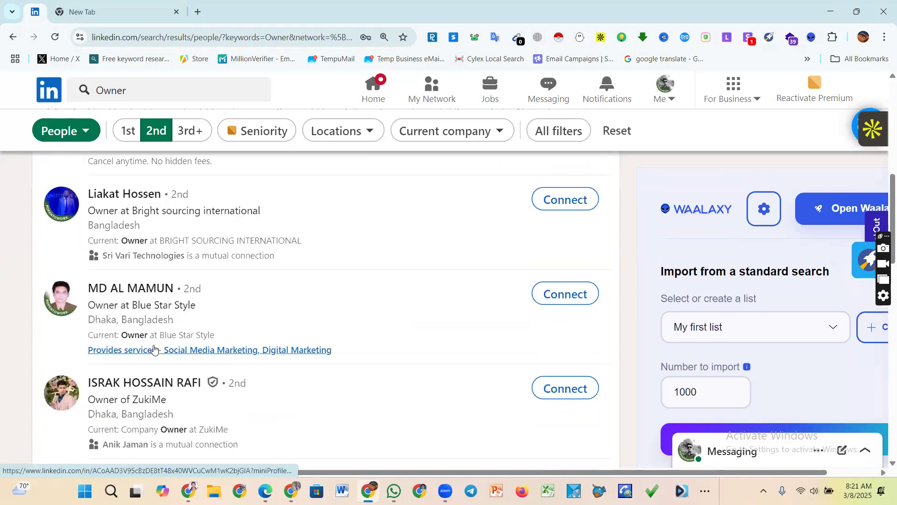
{"action": "scroll", "coordinate": [154, 349], "scroll_direction": "up", "scroll_amount": 5}
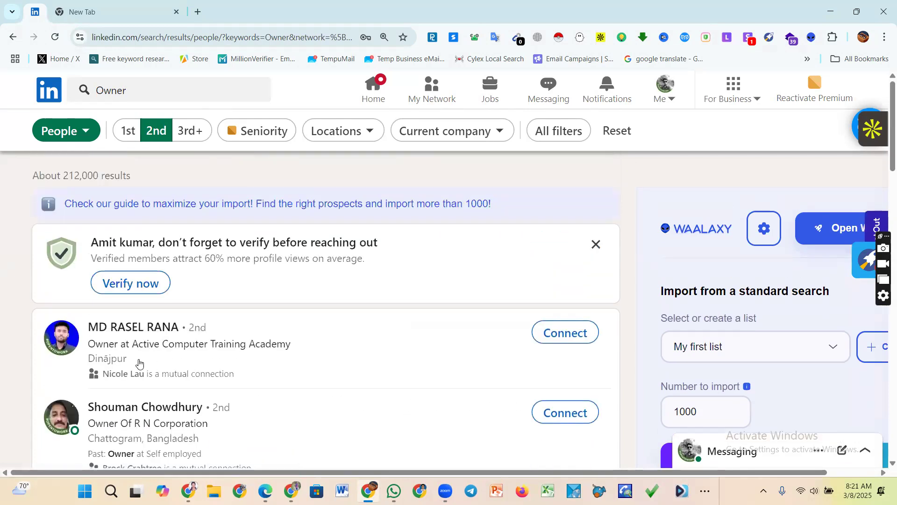
{"action": "scroll", "coordinate": [117, 302], "scroll_direction": "down", "scroll_amount": 1}
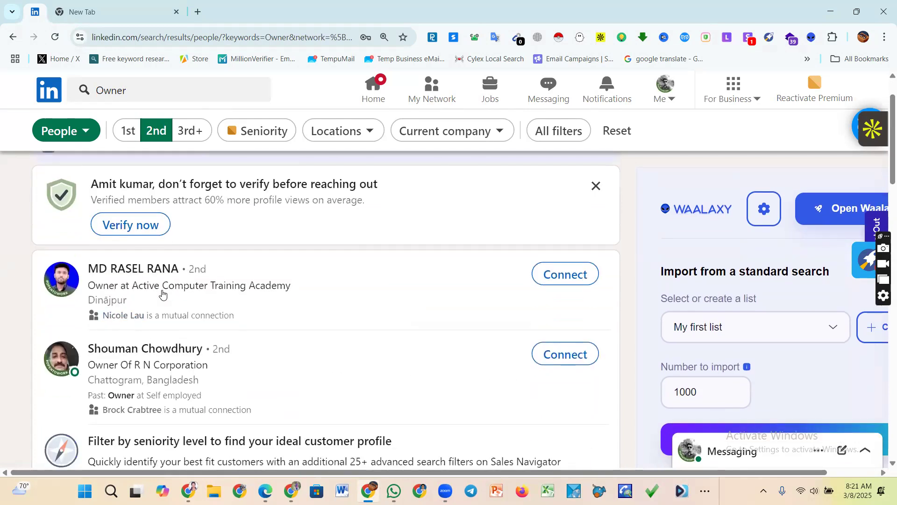
{"action": "scroll", "coordinate": [173, 318], "scroll_direction": "down", "scroll_amount": 1}
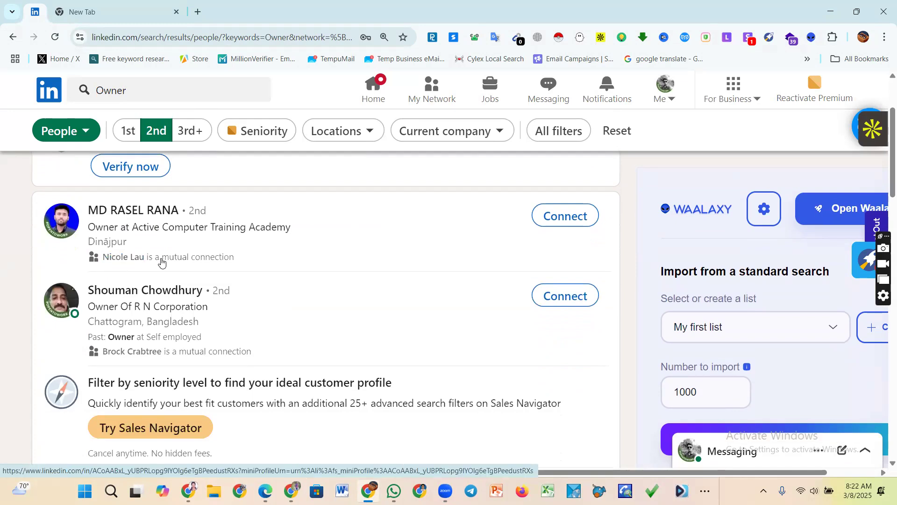
- Examine the mutual connections named under the first results and open the profile of the second result's mutual connection
{"action": "left_click_drag", "start_coordinate": [258, 261], "coordinate": [104, 264]}
{"action": "scroll", "coordinate": [247, 341], "scroll_direction": "down", "scroll_amount": 3}
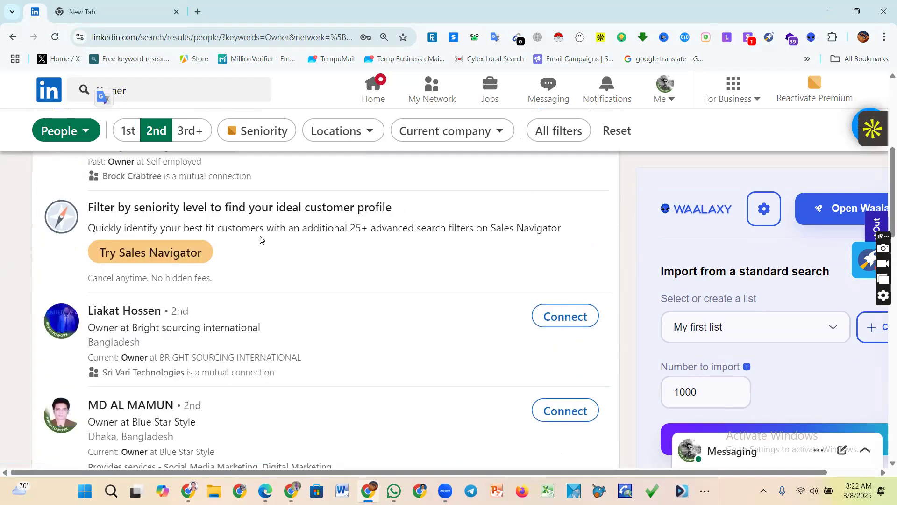
{"action": "scroll", "coordinate": [232, 322], "scroll_direction": "up", "scroll_amount": 2}
{"action": "left_click_drag", "start_coordinate": [269, 308], "coordinate": [102, 303]}
{"action": "left_click", "coordinate": [129, 296]}
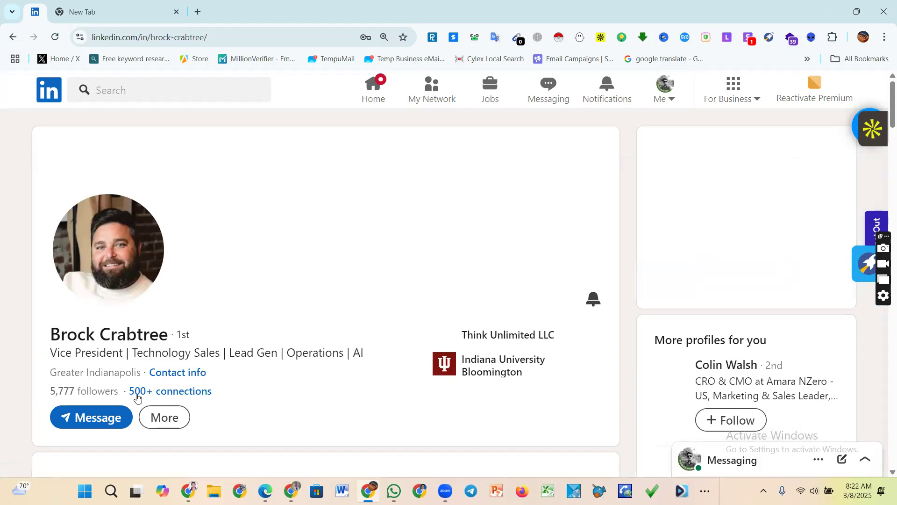
- Look over the opened profile's header and its list of additional actions, and close that list
{"action": "scroll", "coordinate": [175, 421], "scroll_direction": "down", "scroll_amount": 2}
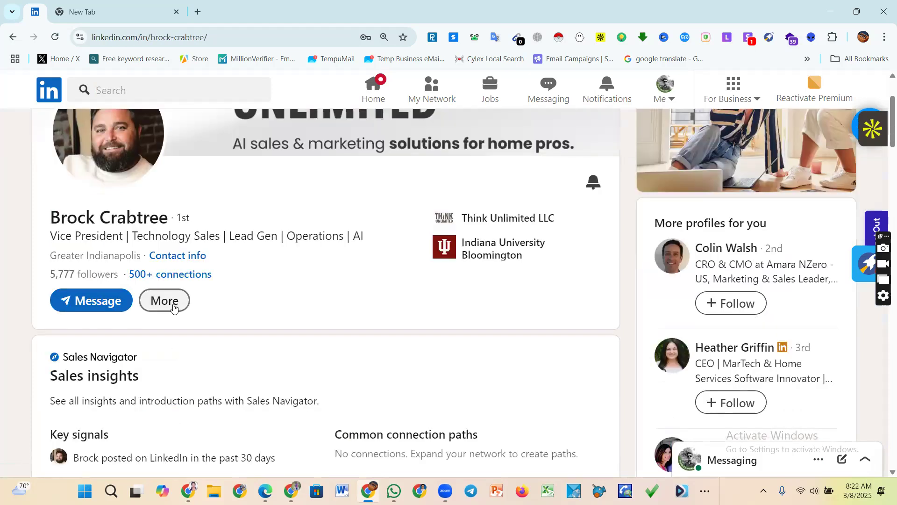
{"action": "left_click", "coordinate": [175, 302]}
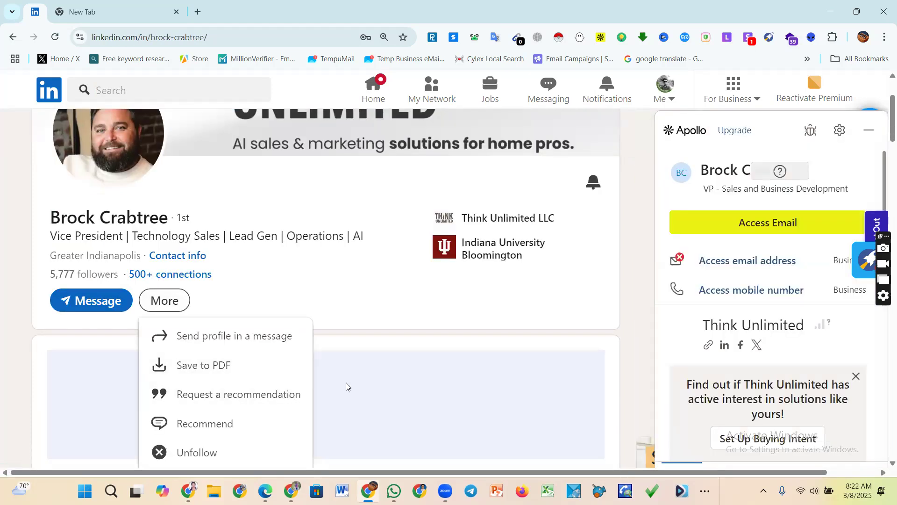
{"action": "scroll", "coordinate": [346, 383], "scroll_direction": "down", "scroll_amount": 1}
{"action": "scroll", "coordinate": [354, 386], "scroll_direction": "down", "scroll_amount": 1}
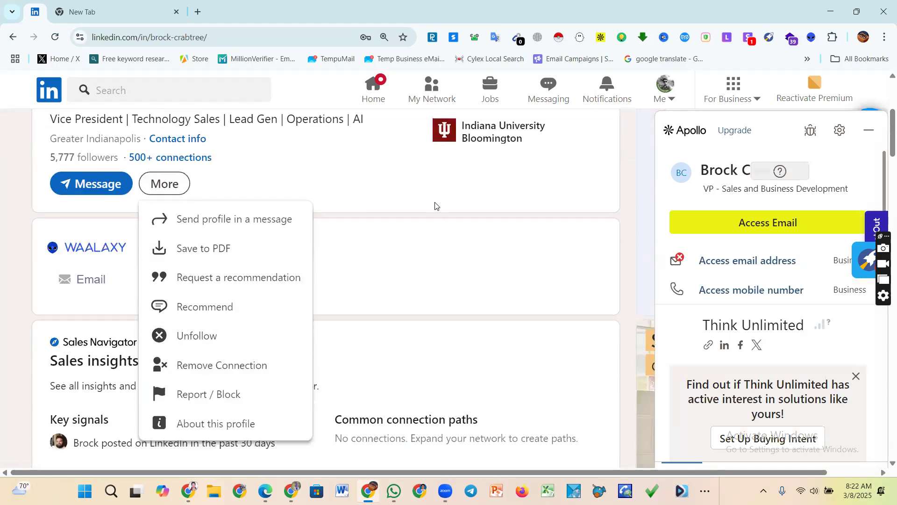
{"action": "left_click", "coordinate": [426, 183]}
{"action": "scroll", "coordinate": [326, 353], "scroll_direction": "up", "scroll_amount": 4}
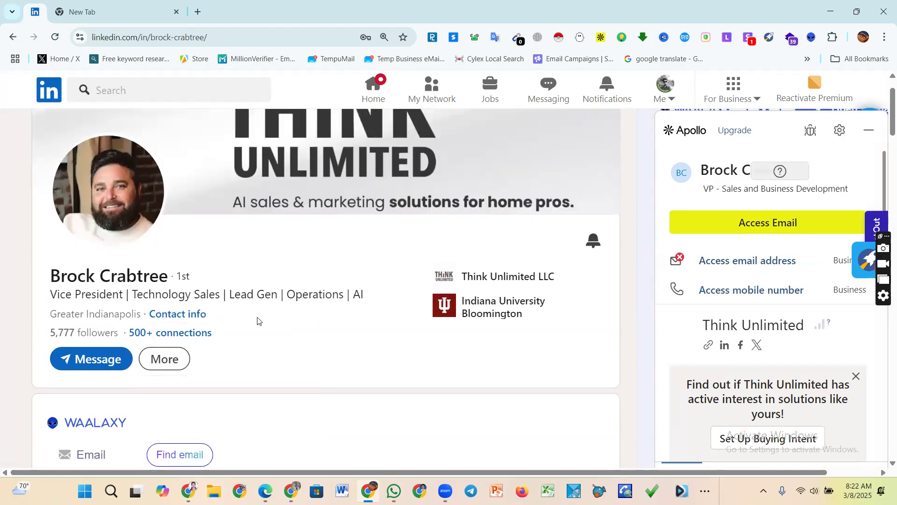
- Return to the home feed and repeat the recent search for "Owner"
{"action": "left_click", "coordinate": [384, 87]}
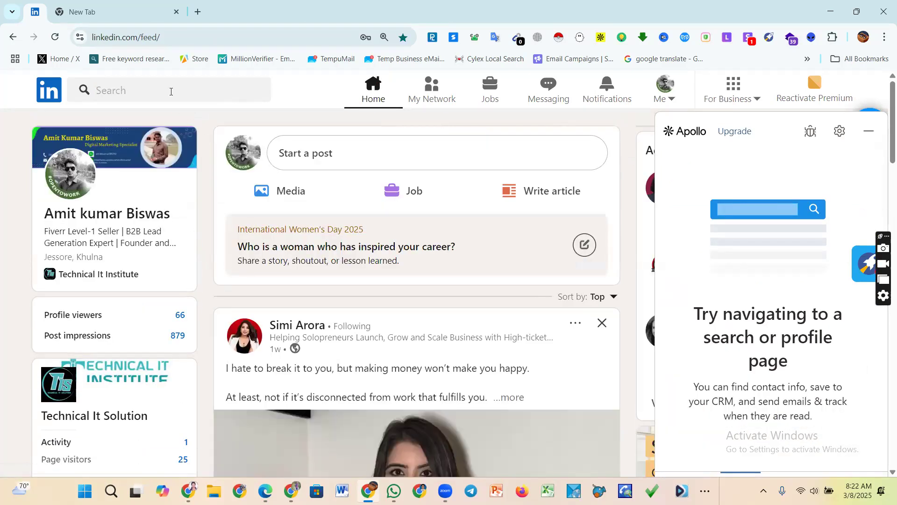
{"action": "left_click", "coordinate": [171, 91]}
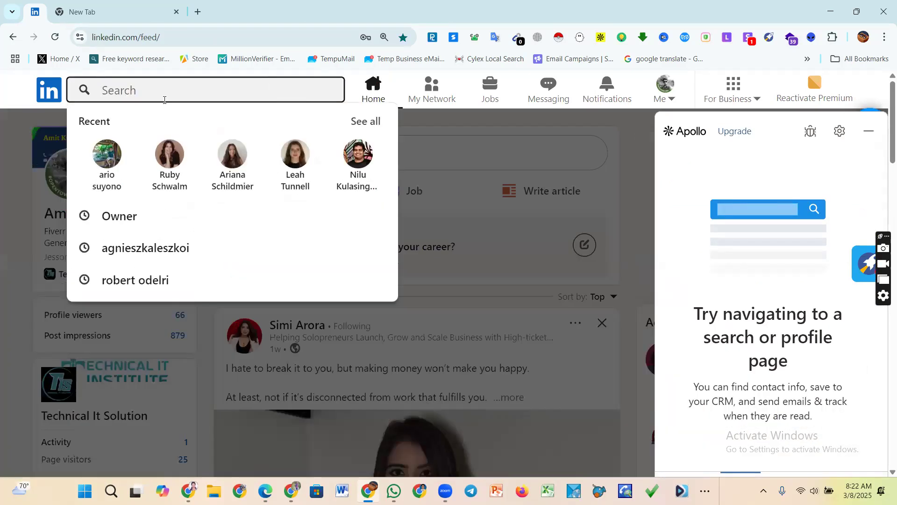
{"action": "left_click", "coordinate": [124, 230]}
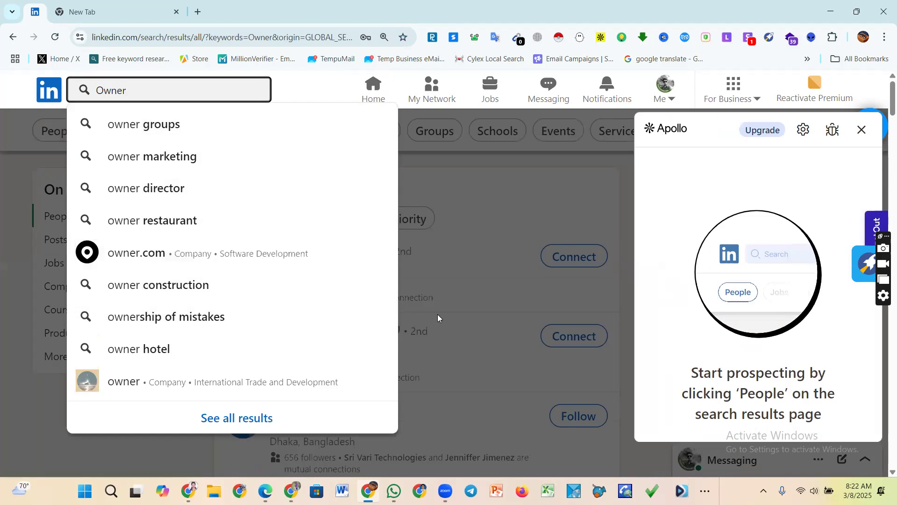
{"action": "left_click", "coordinate": [451, 306]}
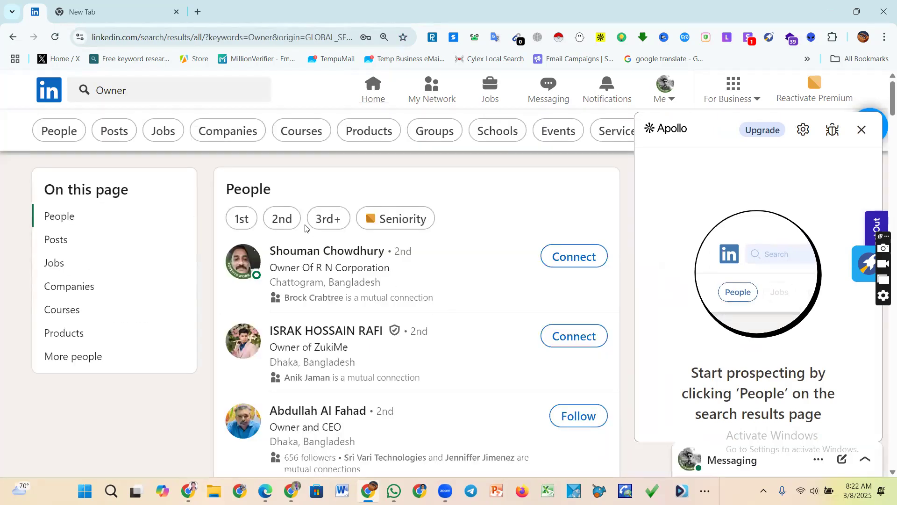
- Show only people among the "Owner" results and limit them to 2nd and 3rd+ connections
{"action": "left_click", "coordinate": [63, 130]}
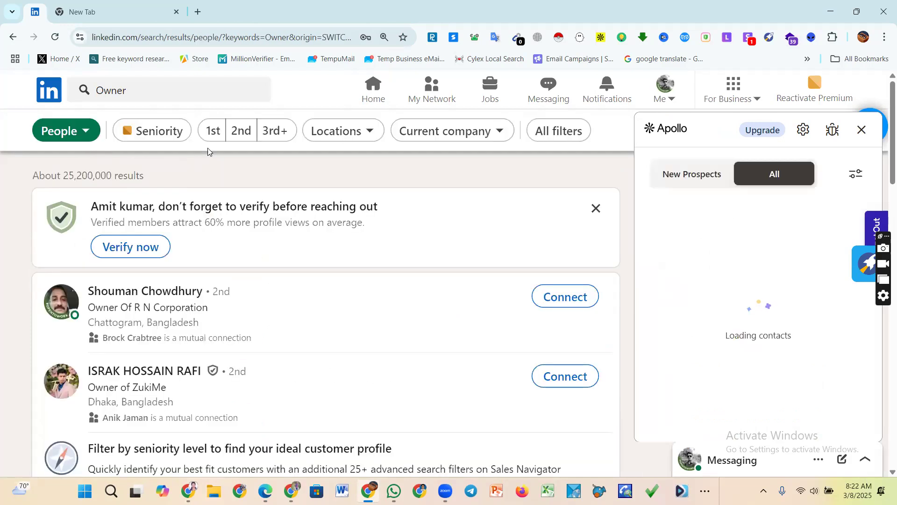
{"action": "left_click", "coordinate": [243, 131]}
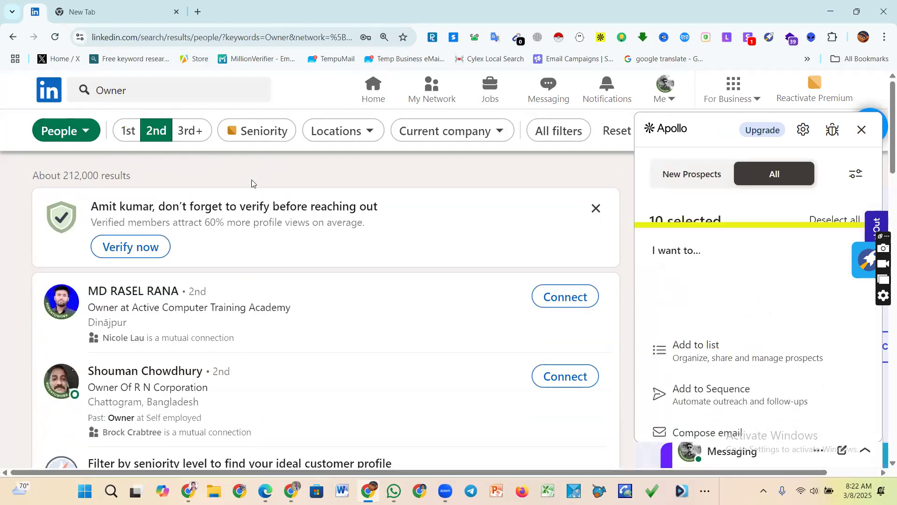
{"action": "left_click", "coordinate": [191, 132]}
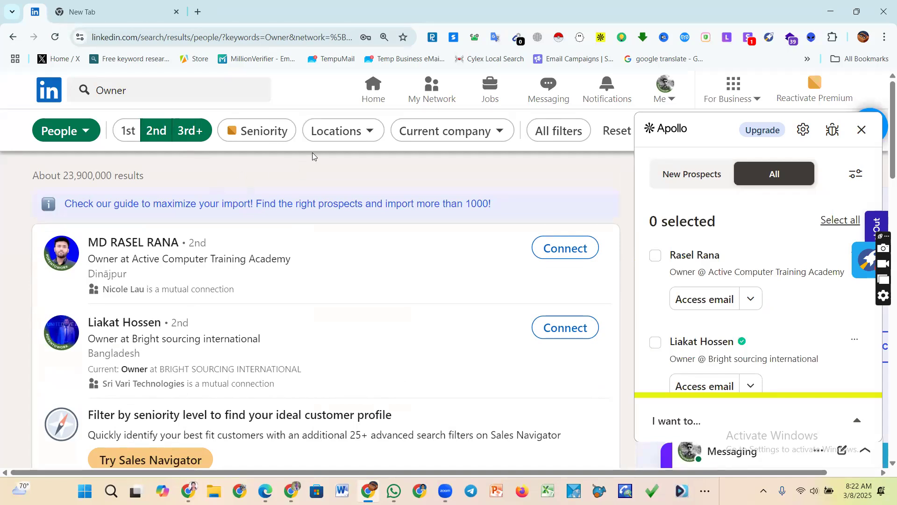
- Filter the "Owner" people results to the locations United States, United Kingdom and France
{"action": "left_click", "coordinate": [371, 140]}
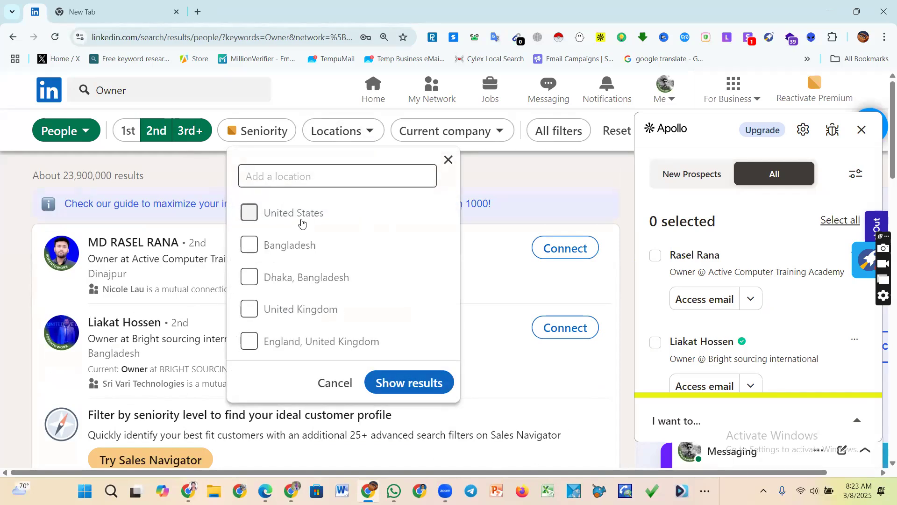
{"action": "left_click", "coordinate": [248, 214]}
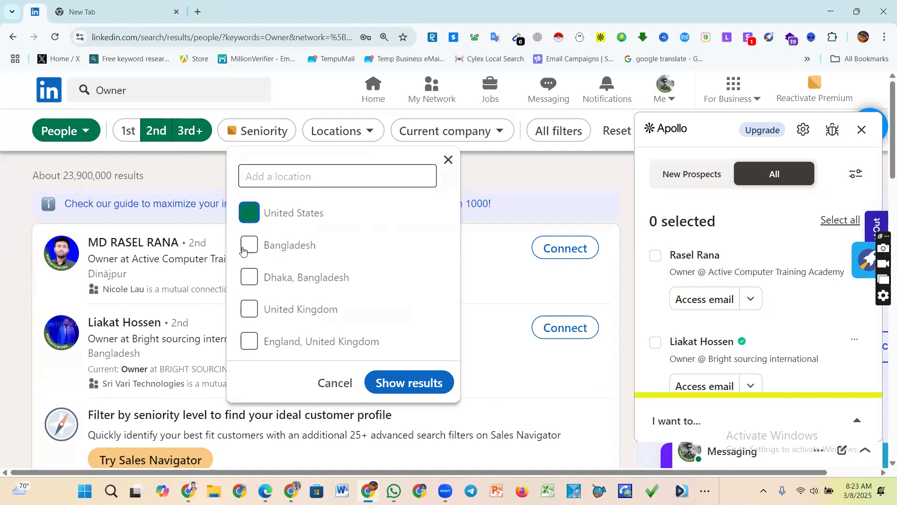
{"action": "left_click", "coordinate": [250, 309]}
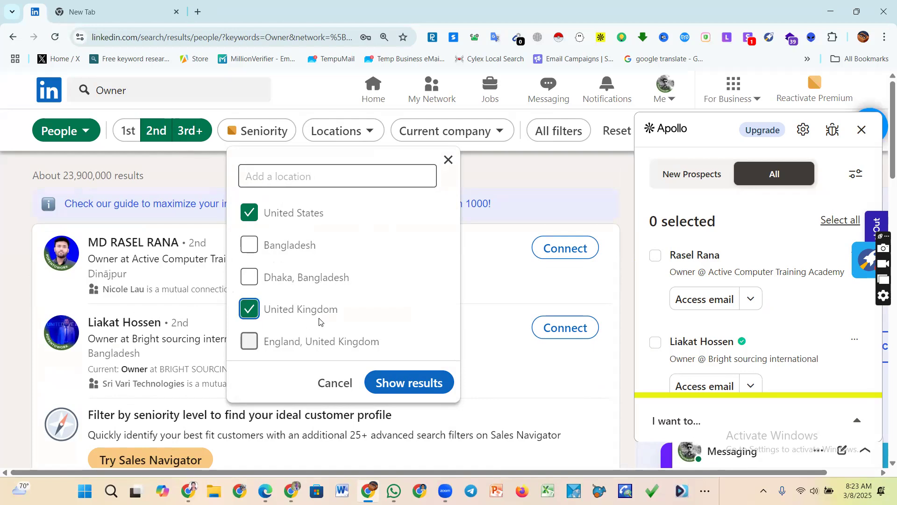
{"action": "left_click", "coordinate": [312, 176]}
{"action": "type", "text": "f"}
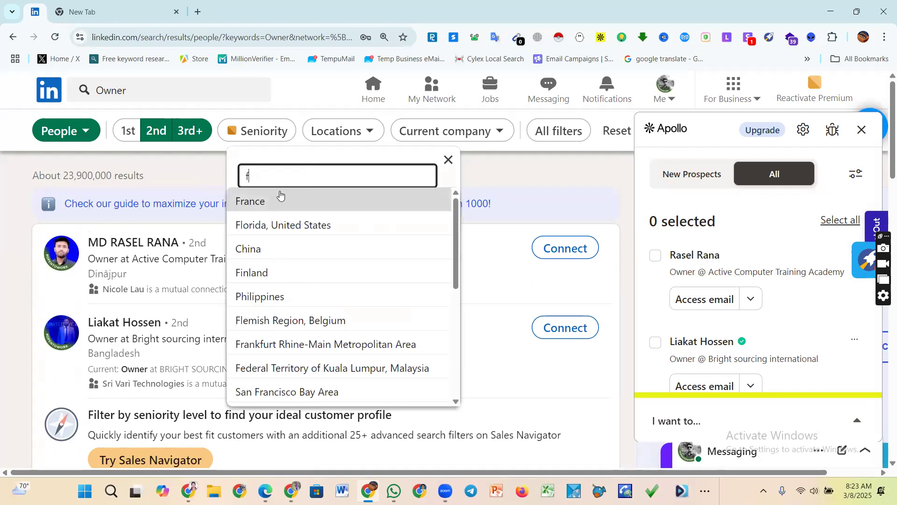
{"action": "left_click", "coordinate": [257, 202]}
{"action": "left_click", "coordinate": [409, 415]}
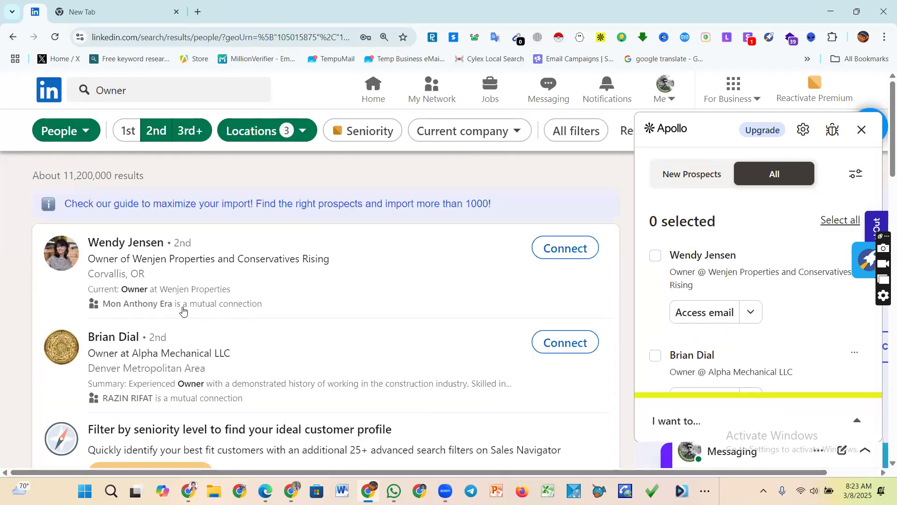
- Look through the location-filtered people results down to the end of the page and return to the beginning
{"action": "scroll", "coordinate": [183, 310], "scroll_direction": "down", "scroll_amount": 7}
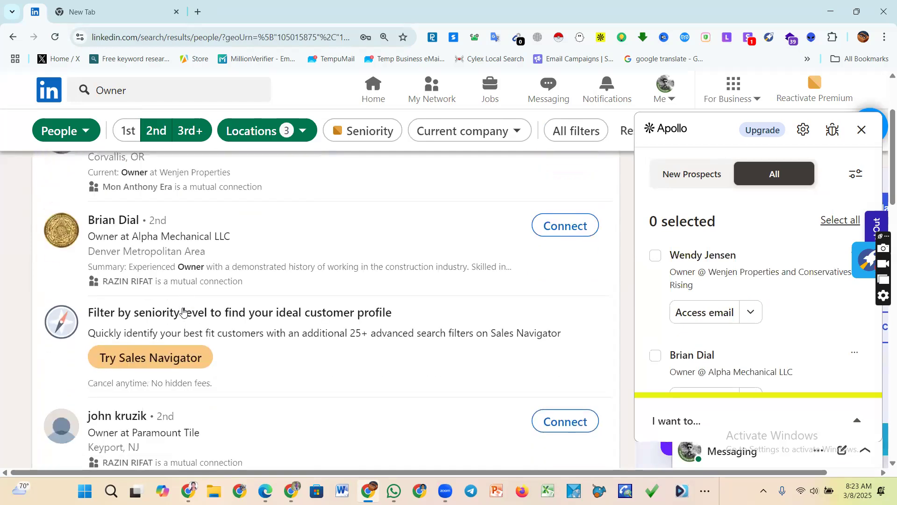
{"action": "scroll", "coordinate": [182, 311], "scroll_direction": "down", "scroll_amount": 8}
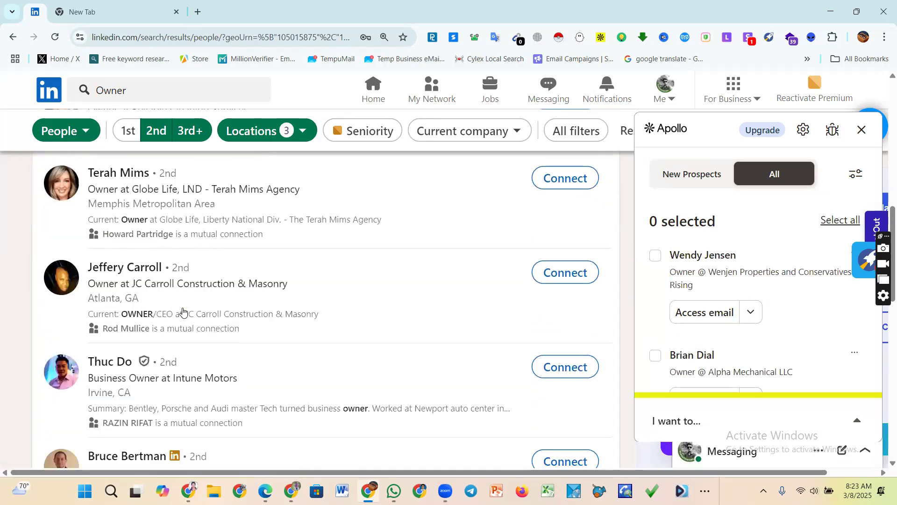
{"action": "scroll", "coordinate": [183, 311], "scroll_direction": "down", "scroll_amount": 5}
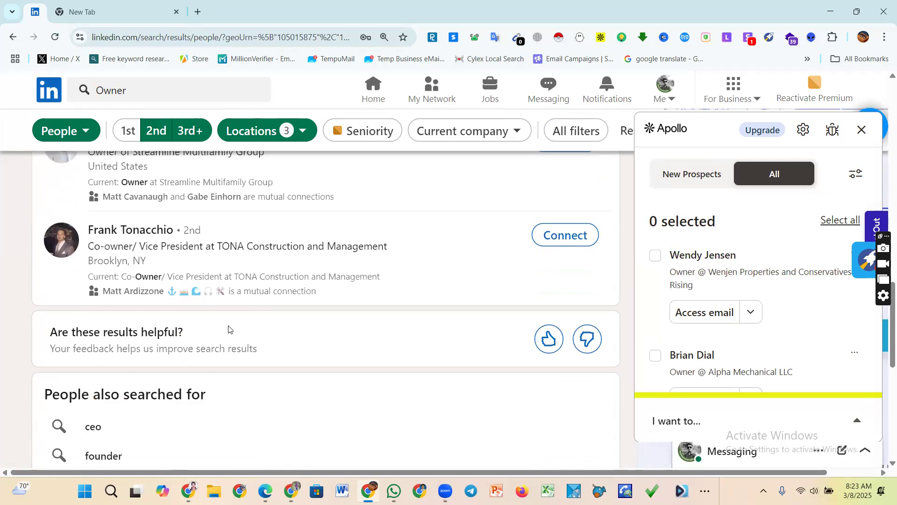
{"action": "scroll", "coordinate": [201, 198], "scroll_direction": "up", "scroll_amount": 18}
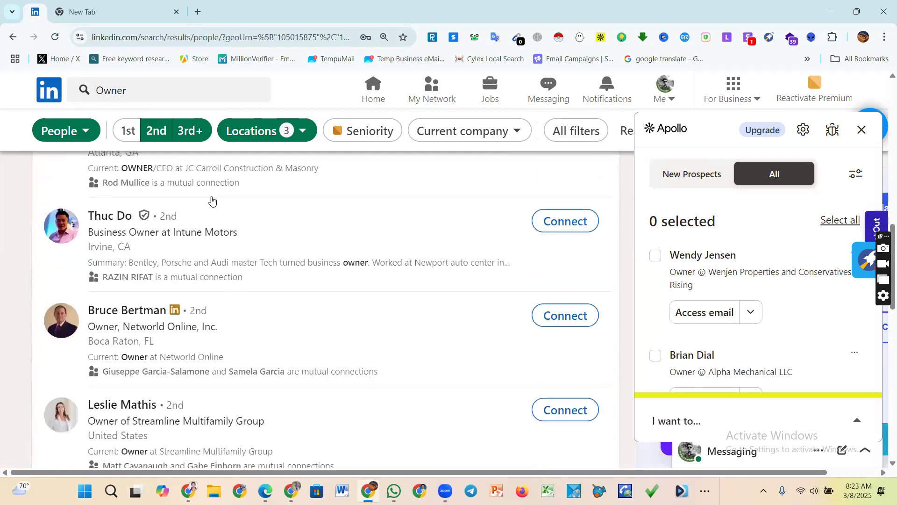
{"action": "scroll", "coordinate": [227, 217], "scroll_direction": "up", "scroll_amount": 3}
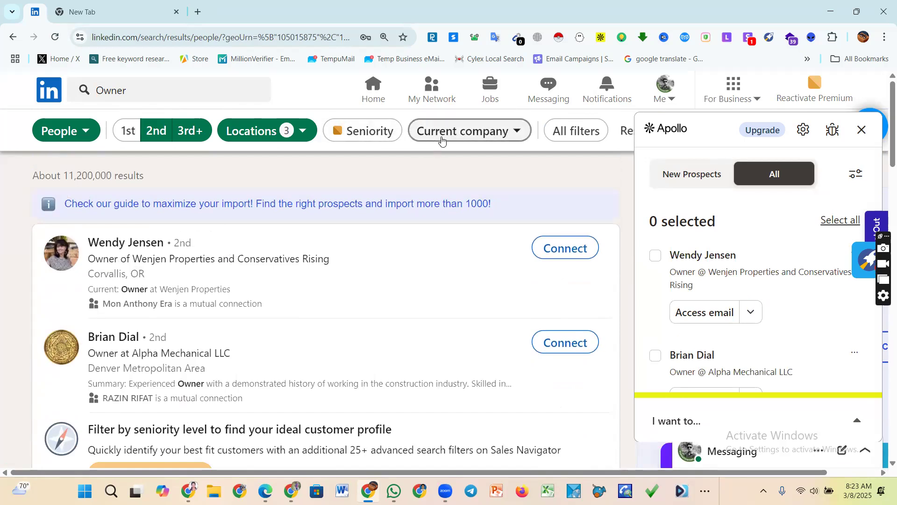
- Look over the companies suggested in the current company filter and close it without choosing any
{"action": "left_click", "coordinate": [514, 133]}
{"action": "scroll", "coordinate": [426, 253], "scroll_direction": "down", "scroll_amount": 2}
{"action": "scroll", "coordinate": [427, 253], "scroll_direction": "up", "scroll_amount": 2}
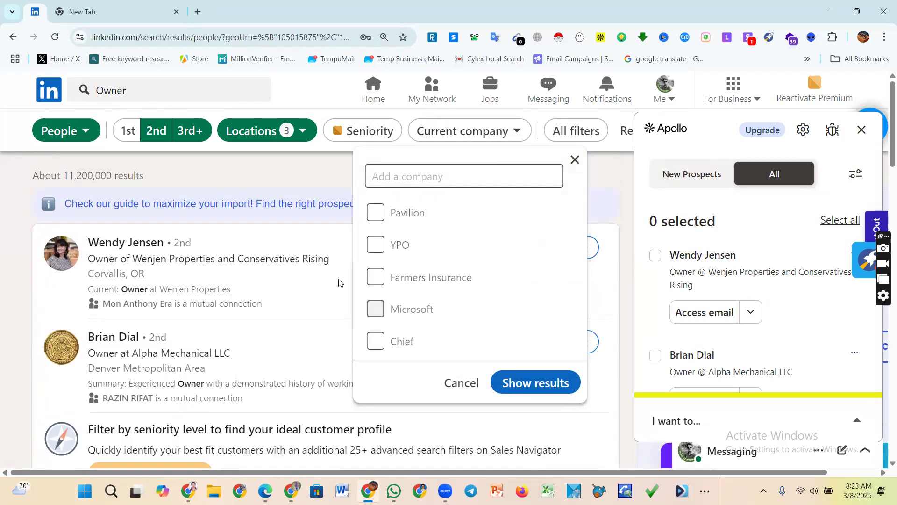
{"action": "left_click", "coordinate": [296, 163]}
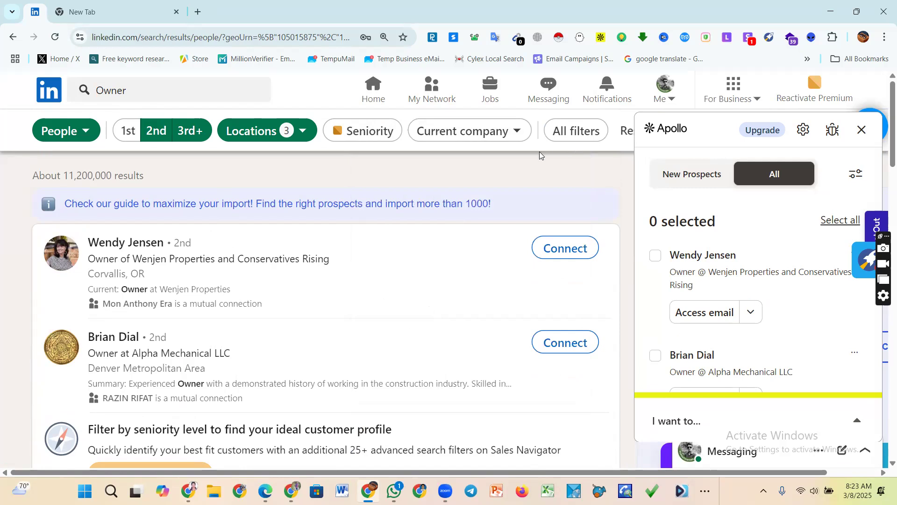
- Close the Apollo overlay covering the full filter list and limit the results to the Business Consulting and Services and Financial Services industries
{"action": "left_click", "coordinate": [584, 135]}
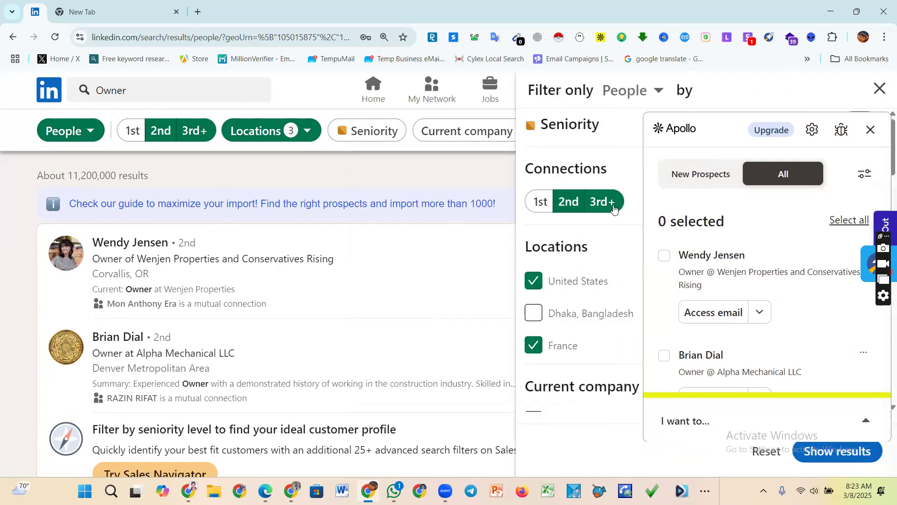
{"action": "left_click", "coordinate": [871, 132]}
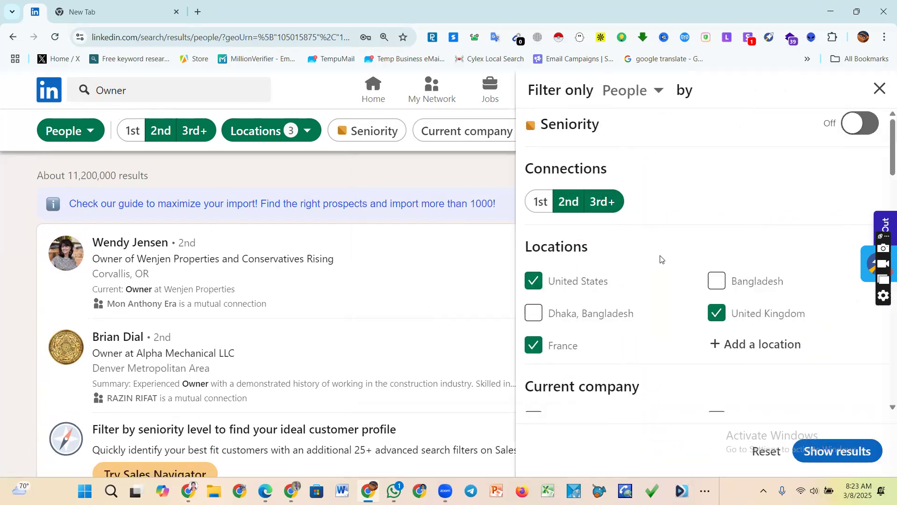
{"action": "scroll", "coordinate": [627, 253], "scroll_direction": "down", "scroll_amount": 2}
{"action": "scroll", "coordinate": [629, 251], "scroll_direction": "down", "scroll_amount": 1}
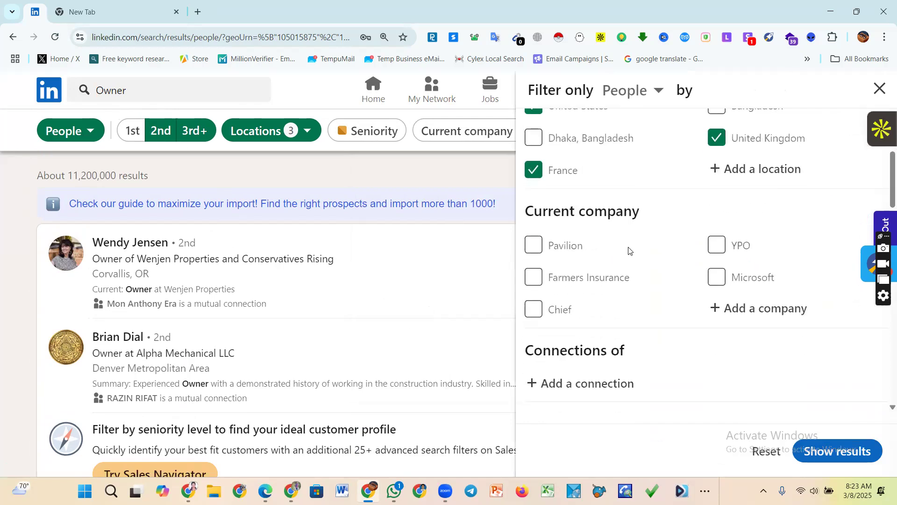
{"action": "scroll", "coordinate": [629, 251], "scroll_direction": "down", "scroll_amount": 4}
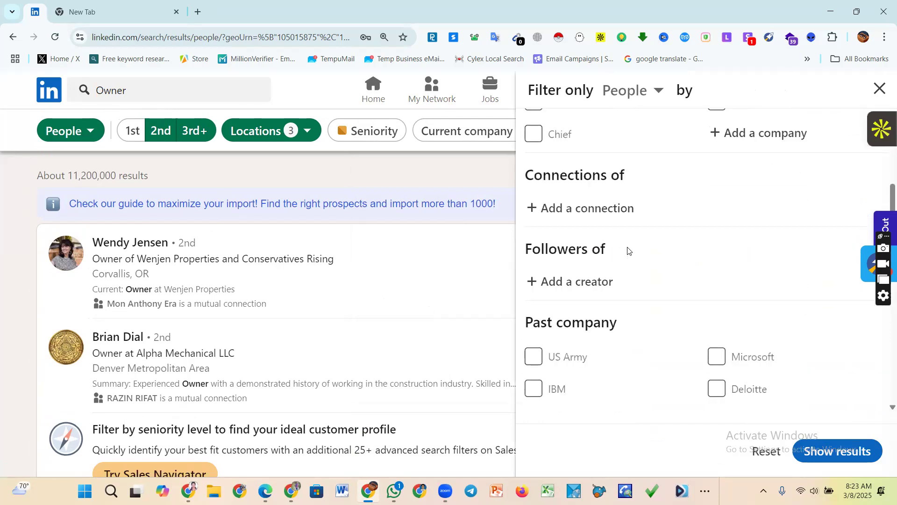
{"action": "scroll", "coordinate": [628, 251], "scroll_direction": "down", "scroll_amount": 7}
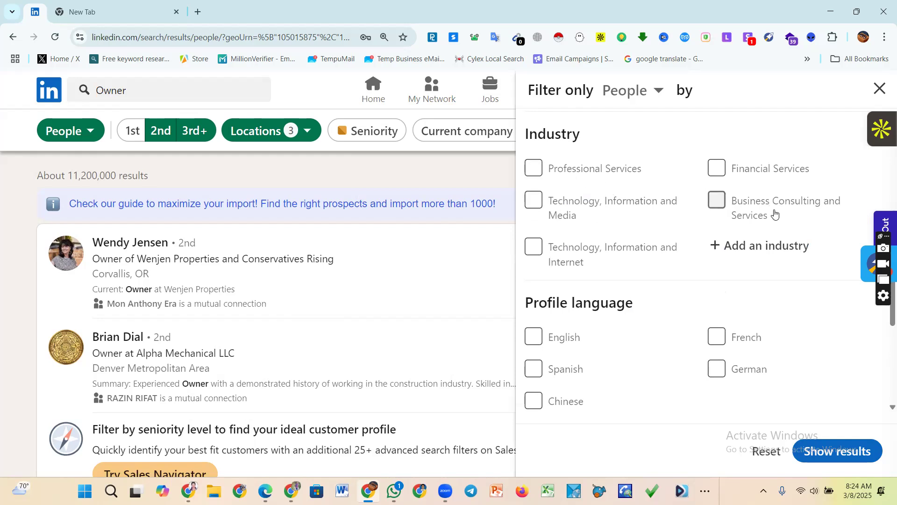
{"action": "left_click", "coordinate": [718, 206]}
{"action": "left_click", "coordinate": [715, 170]}
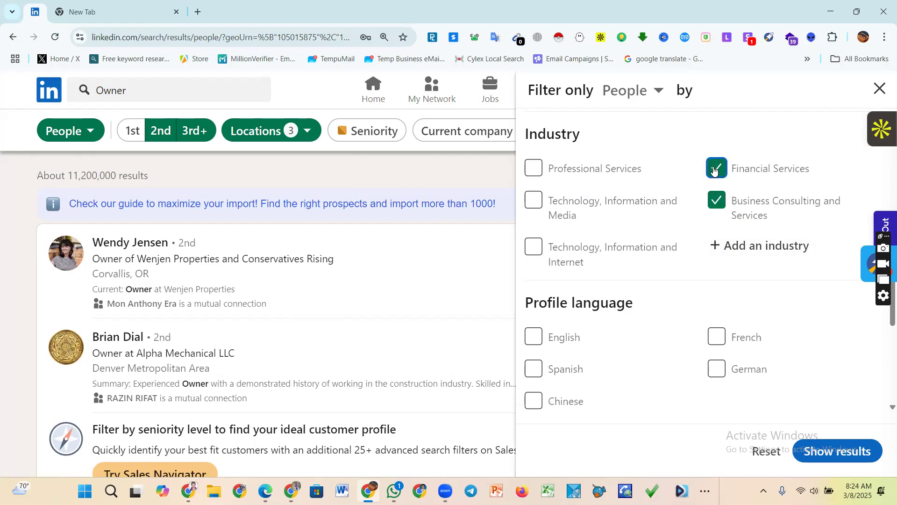
{"action": "left_click", "coordinate": [838, 451]}
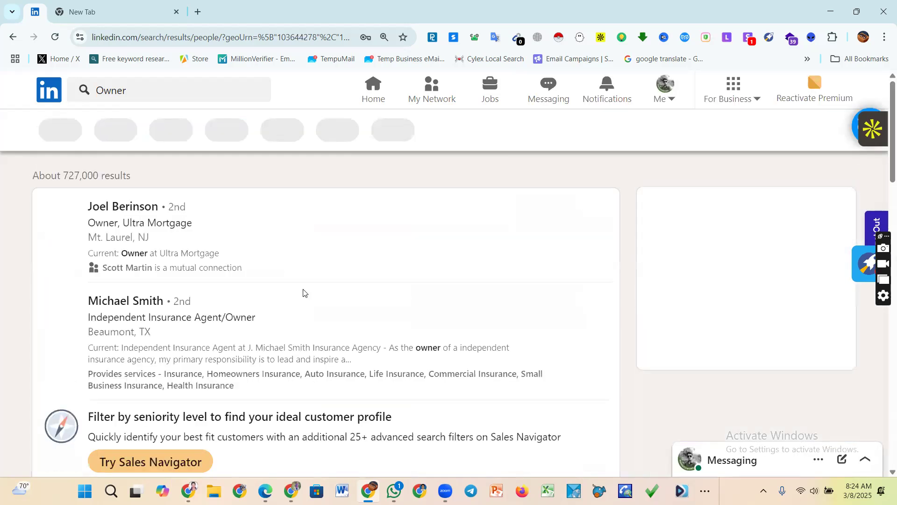
- Look through the industry-filtered people results and open the first person's profile
{"action": "scroll", "coordinate": [231, 311], "scroll_direction": "down", "scroll_amount": 5}
{"action": "scroll", "coordinate": [231, 312], "scroll_direction": "down", "scroll_amount": 5}
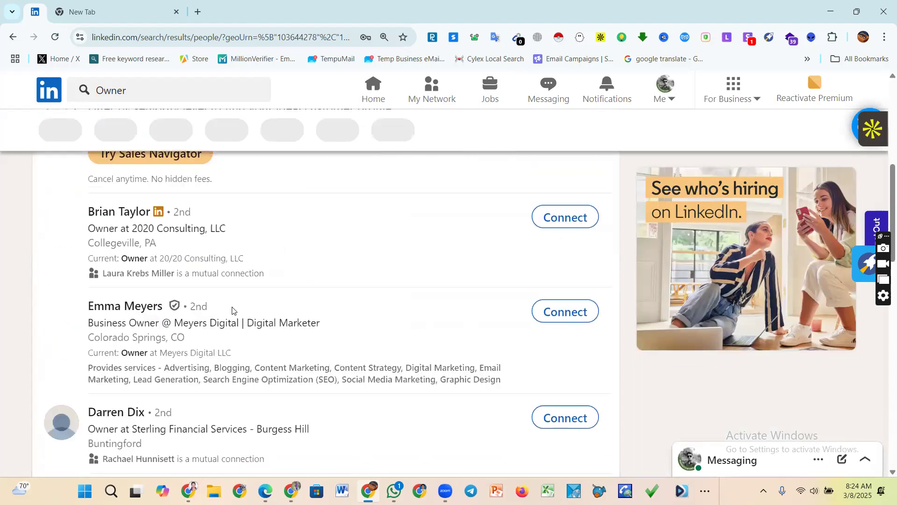
{"action": "scroll", "coordinate": [232, 311], "scroll_direction": "down", "scroll_amount": 3}
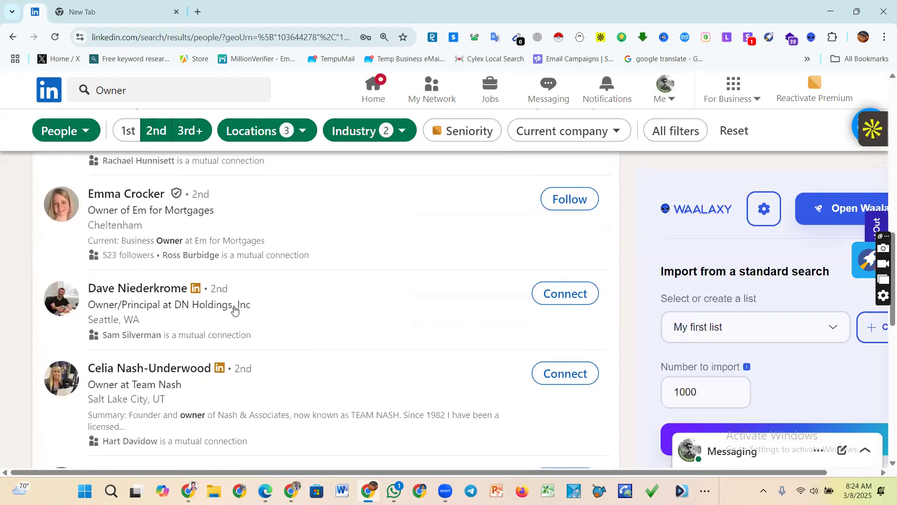
{"action": "scroll", "coordinate": [234, 311], "scroll_direction": "up", "scroll_amount": 12}
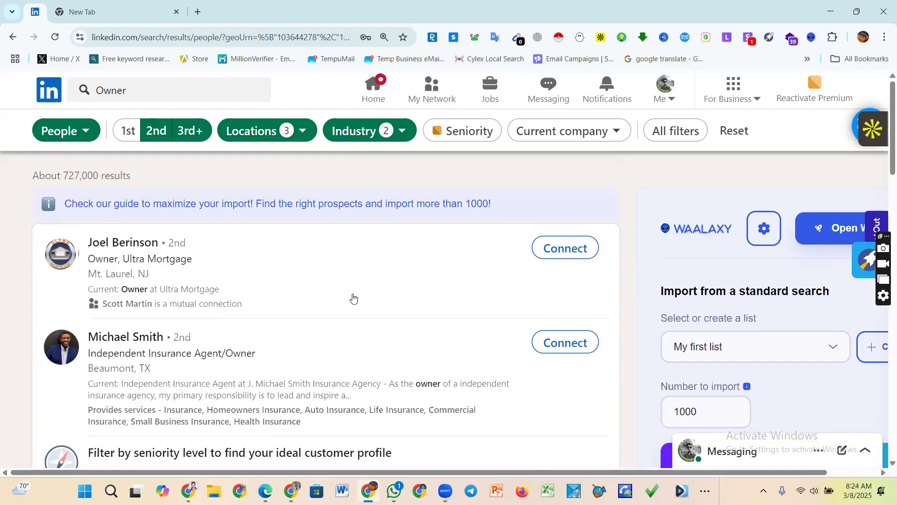
{"action": "scroll", "coordinate": [351, 298], "scroll_direction": "down", "scroll_amount": 1}
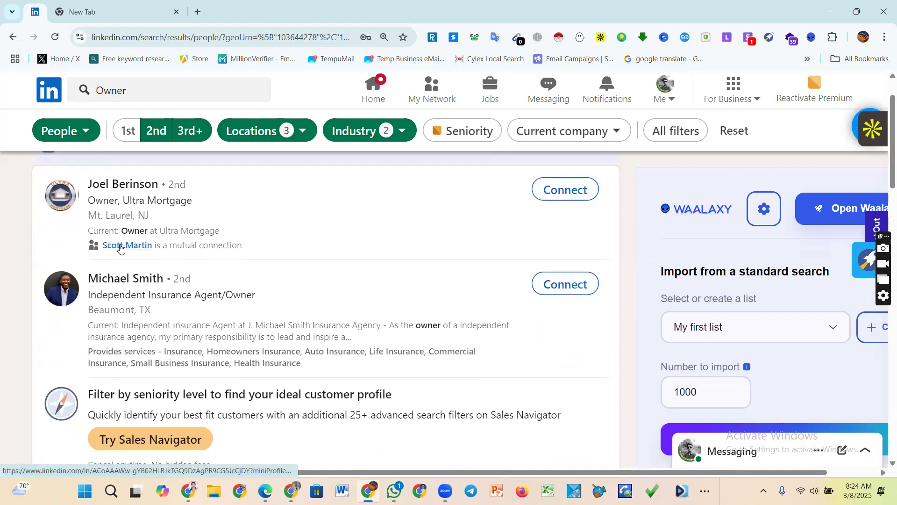
{"action": "left_click", "coordinate": [124, 187]}
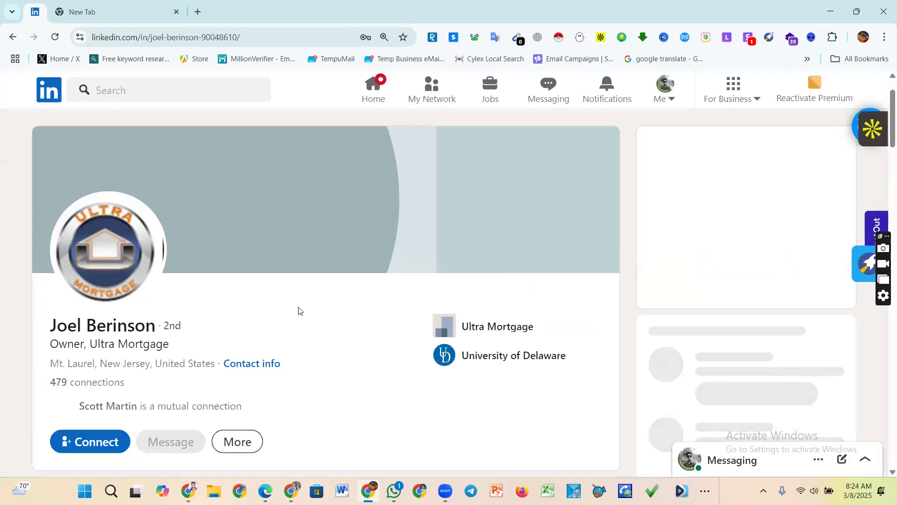
- Examine the opened profile's header, activity, experience and skills, and return to its header
{"action": "scroll", "coordinate": [269, 317], "scroll_direction": "down", "scroll_amount": 3}
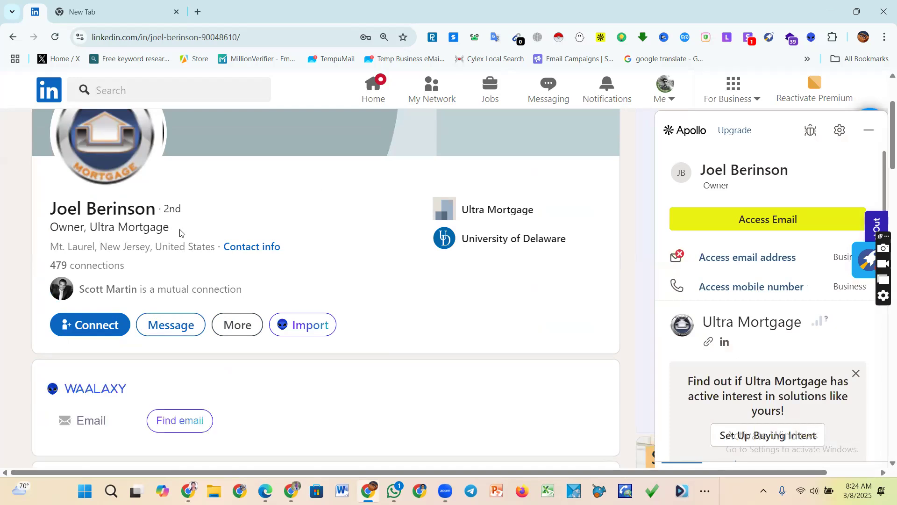
{"action": "scroll", "coordinate": [208, 369], "scroll_direction": "down", "scroll_amount": 6}
{"action": "scroll", "coordinate": [207, 369], "scroll_direction": "down", "scroll_amount": 3}
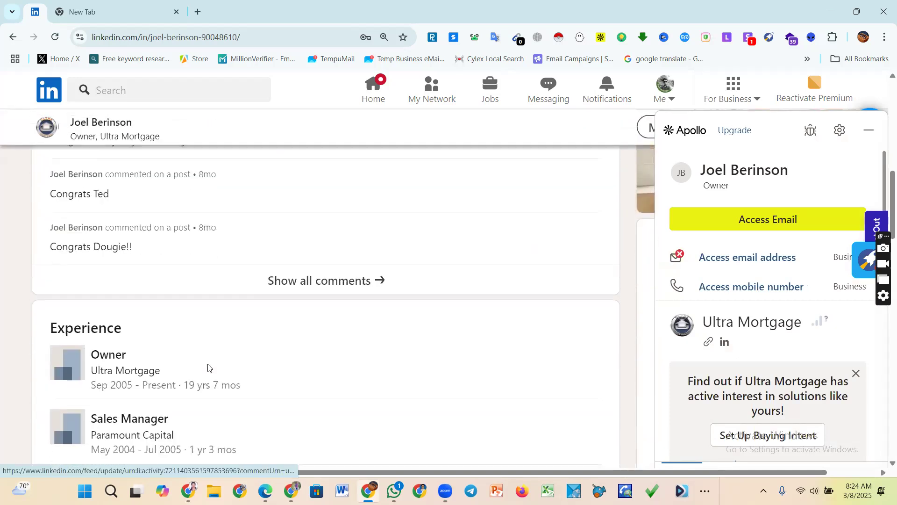
{"action": "scroll", "coordinate": [209, 368], "scroll_direction": "down", "scroll_amount": 6}
{"action": "scroll", "coordinate": [209, 367], "scroll_direction": "down", "scroll_amount": 7}
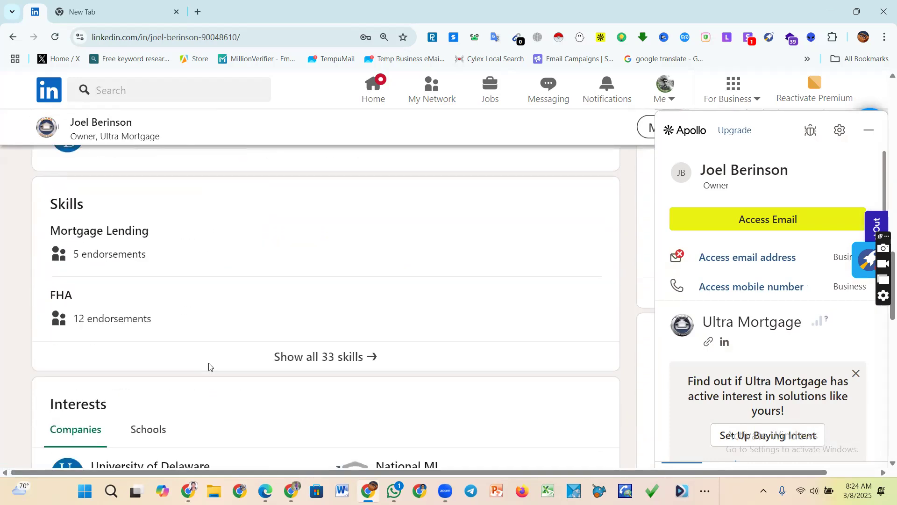
{"action": "scroll", "coordinate": [211, 366], "scroll_direction": "up", "scroll_amount": 4}
{"action": "scroll", "coordinate": [210, 366], "scroll_direction": "up", "scroll_amount": 15}
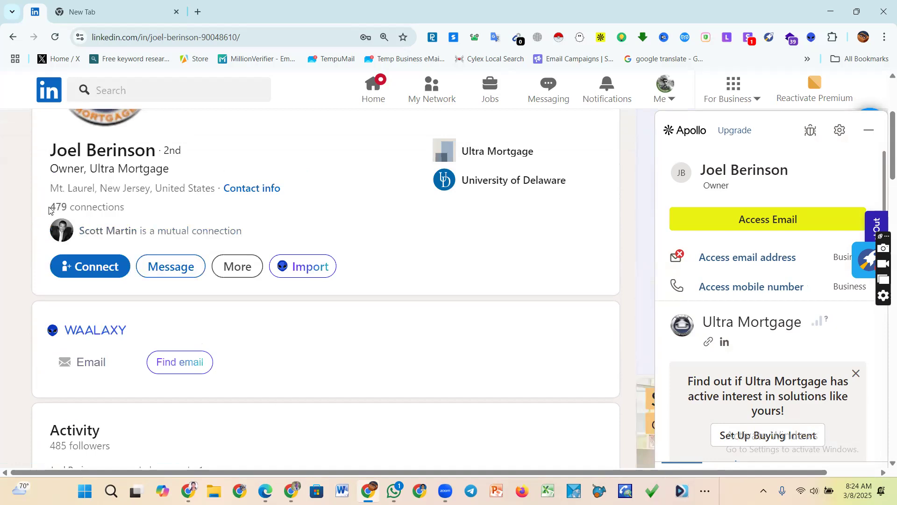
{"action": "scroll", "coordinate": [431, 300], "scroll_direction": "up", "scroll_amount": 4}
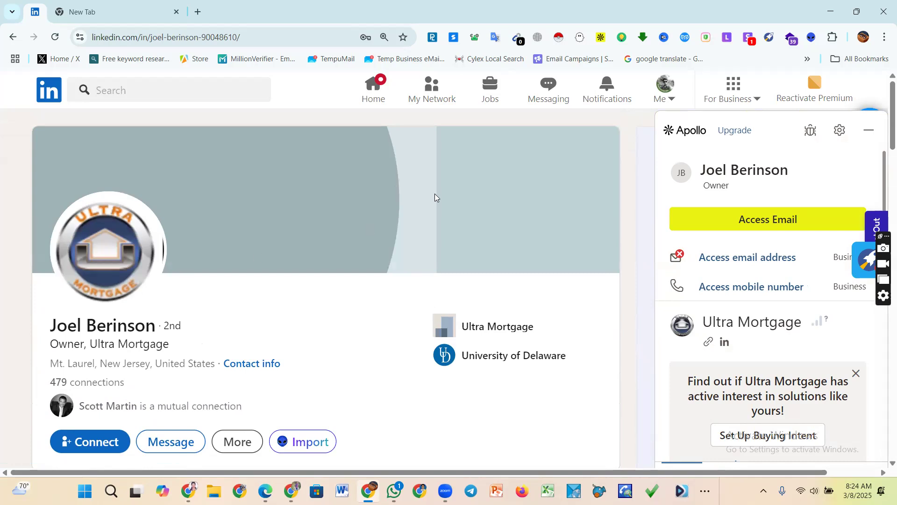
- Try to message the profile's owner directly and dismiss the Sales Navigator offer
{"action": "scroll", "coordinate": [196, 274], "scroll_direction": "down", "scroll_amount": 3}
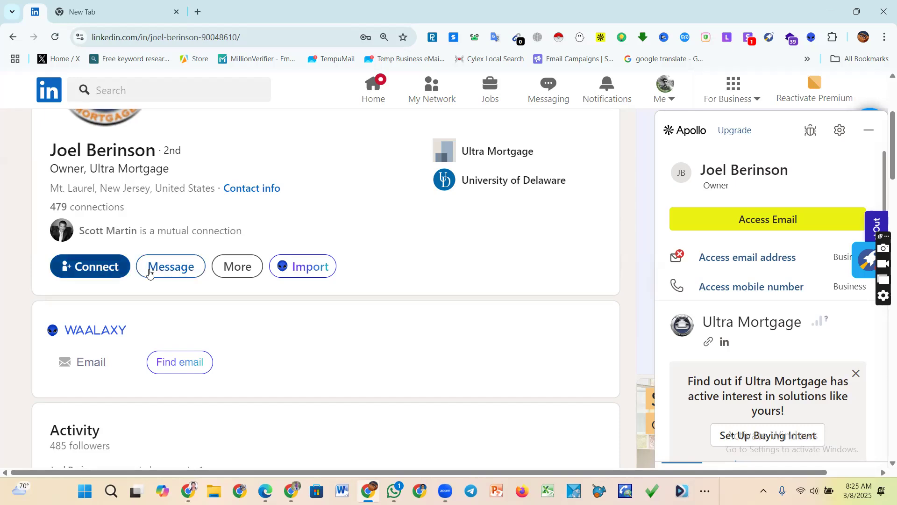
{"action": "left_click", "coordinate": [172, 269]}
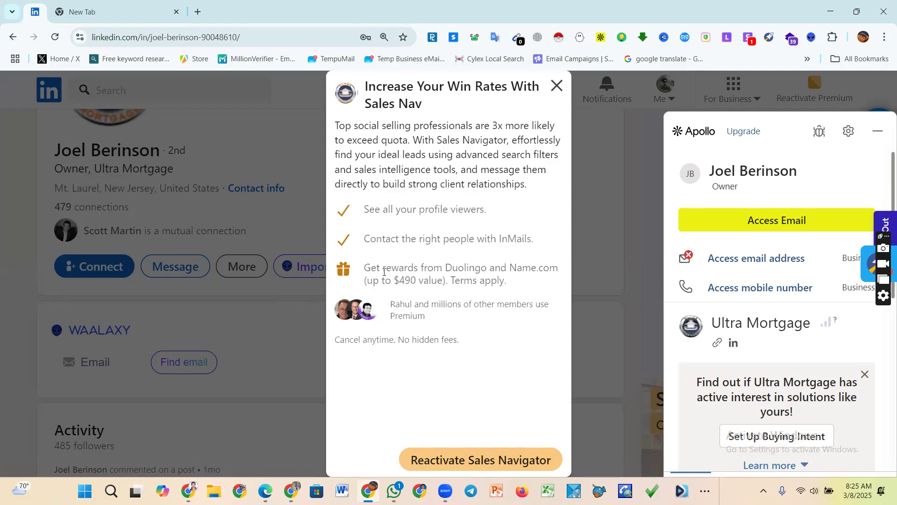
{"action": "left_click", "coordinate": [556, 86]}
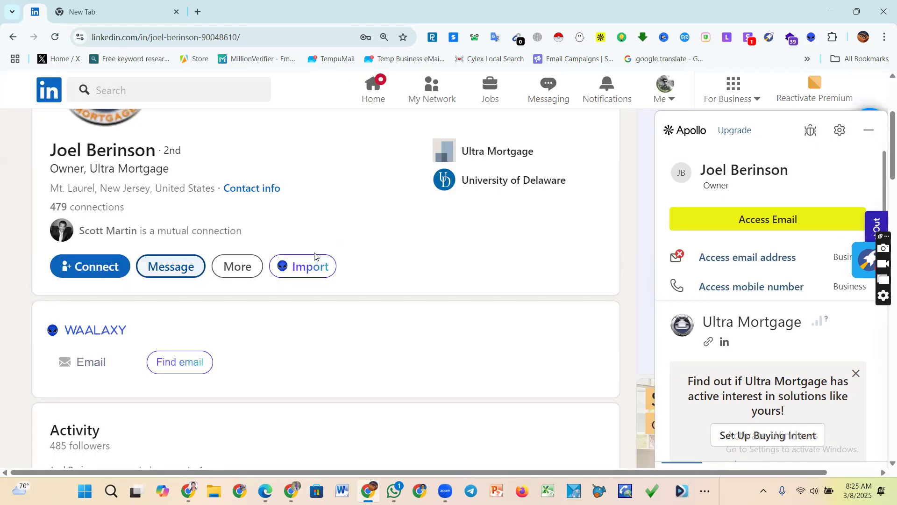
- Start a connection invitation with a note that greets the prospect by first name and introduces the sender as being from Bangladesh
{"action": "left_click", "coordinate": [105, 266]}
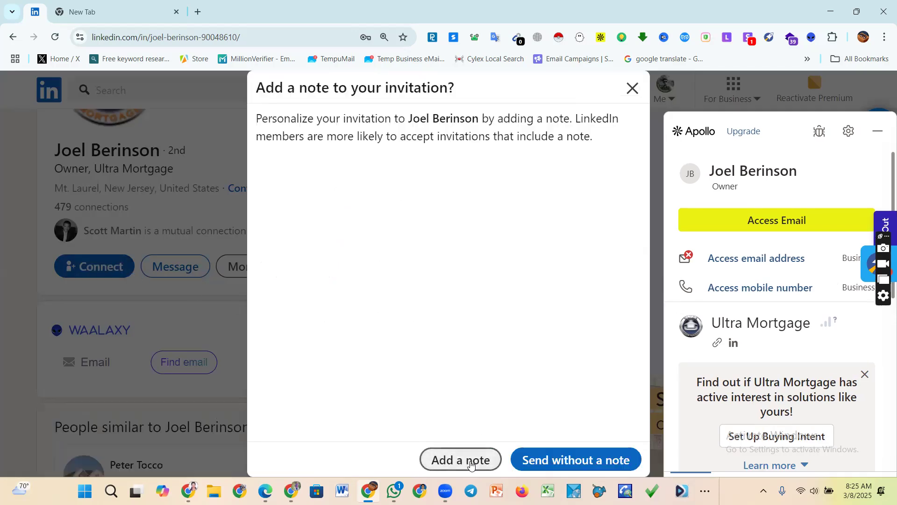
{"action": "left_click", "coordinate": [470, 463]}
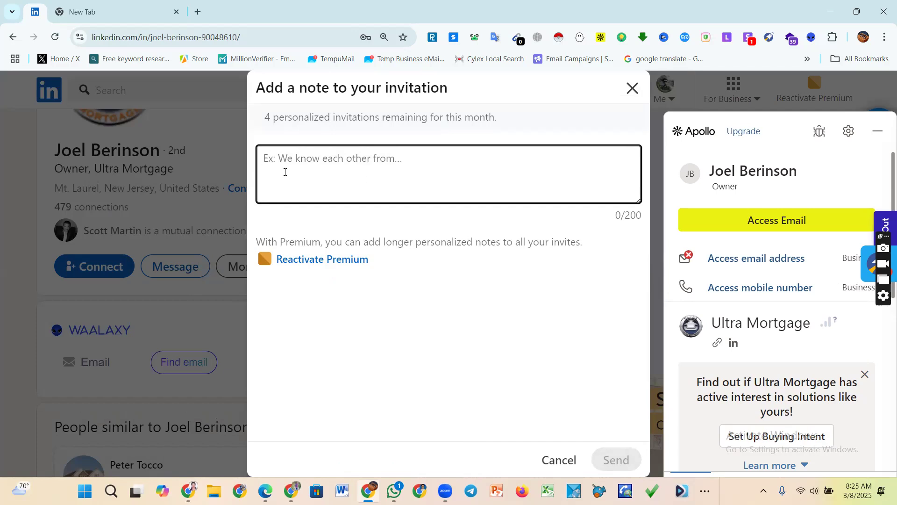
{"action": "type", "text": "Hi"}
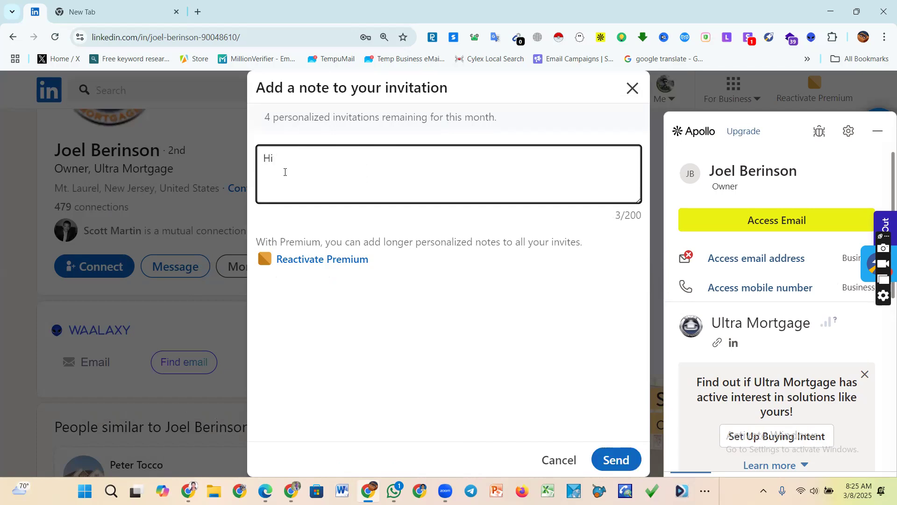
{"action": "type", "text": " Joi"}
{"action": "type", "text": "el"}
{"action": "type", "text": ","}
{"action": "type", "text": " I am"}
{"action": "type", "text": " Ami"}
{"action": "type", "text": "t "}
{"action": "type", "text": "from"}
{"action": "type", "text": " Ban"}
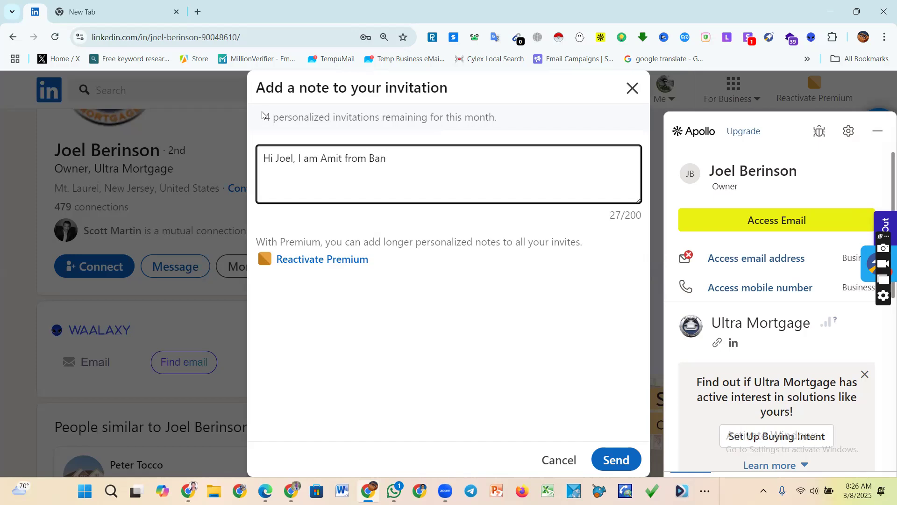
{"action": "type", "text": "gladesh. I a"}
- Continue the invitation note with "I am a lead generation expert"
{"action": "type", "text": "a"}
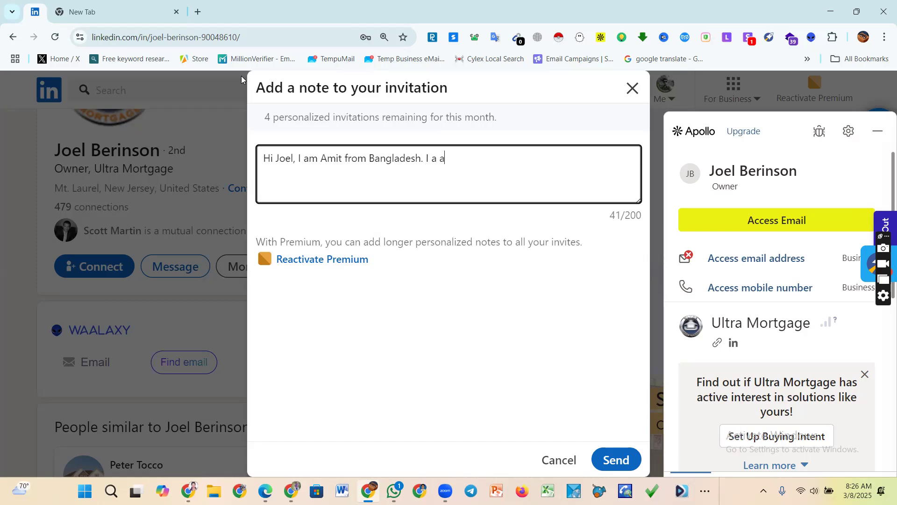
{"action": "key", "text": "BackSpace"}
{"action": "key", "text": "BackSpace"}
{"action": "type", "text": "m alead"}
{"action": "left_click", "coordinate": [455, 163]}
{"action": "left_click", "coordinate": [488, 158]}
{"action": "type", "text": "generation expert"}
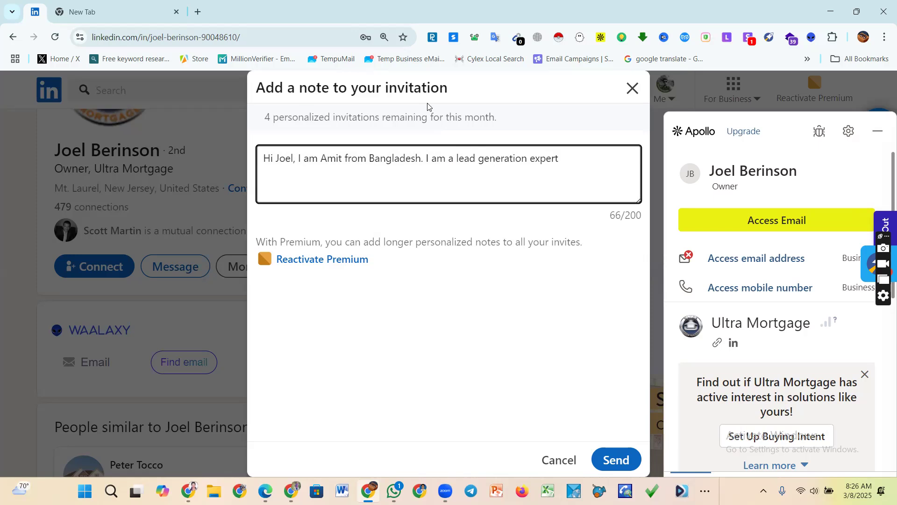
- Finish the note with "and Fiverr level-1 seller. Thank you so much." and send the invitation
{"action": "type", "text": "and Fiverr level-1 seller"}
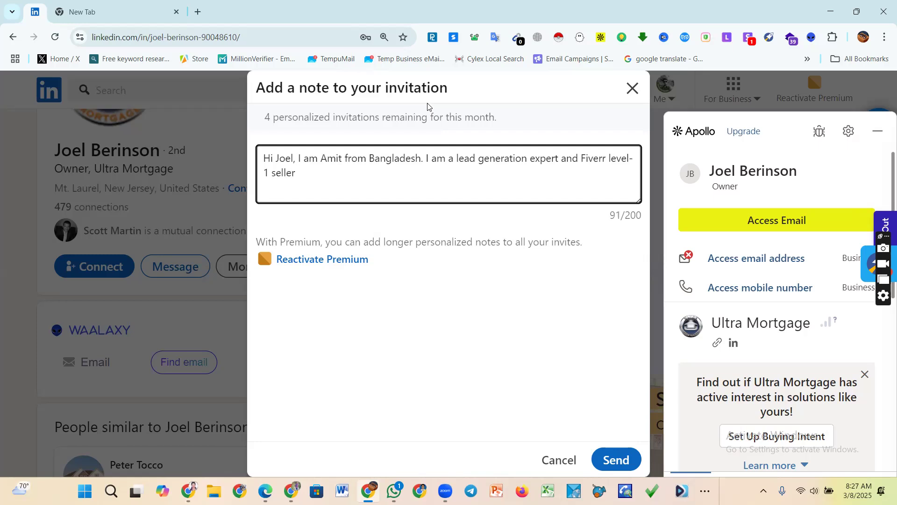
{"action": "type", "text": "."}
{"action": "type", "text": "Thank you so much"}
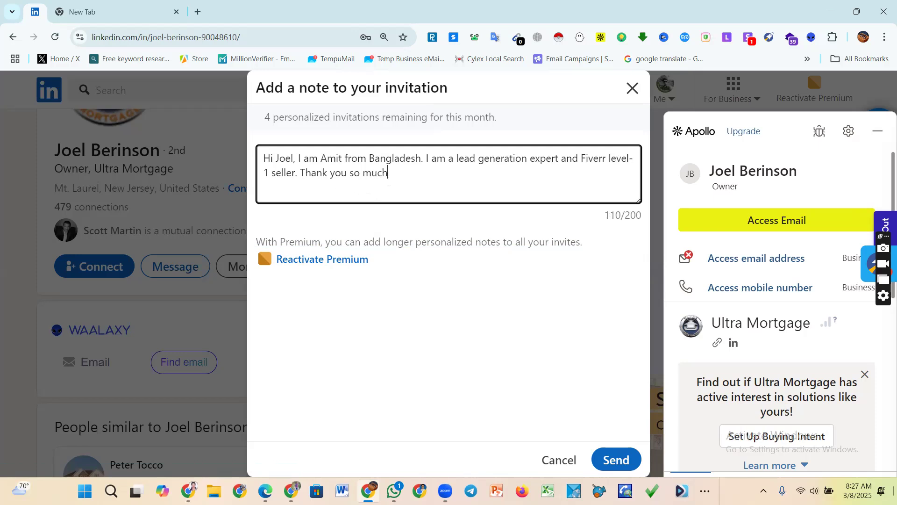
{"action": "type", "text": "."}
{"action": "left_click_drag", "start_coordinate": [603, 222], "coordinate": [637, 218]}
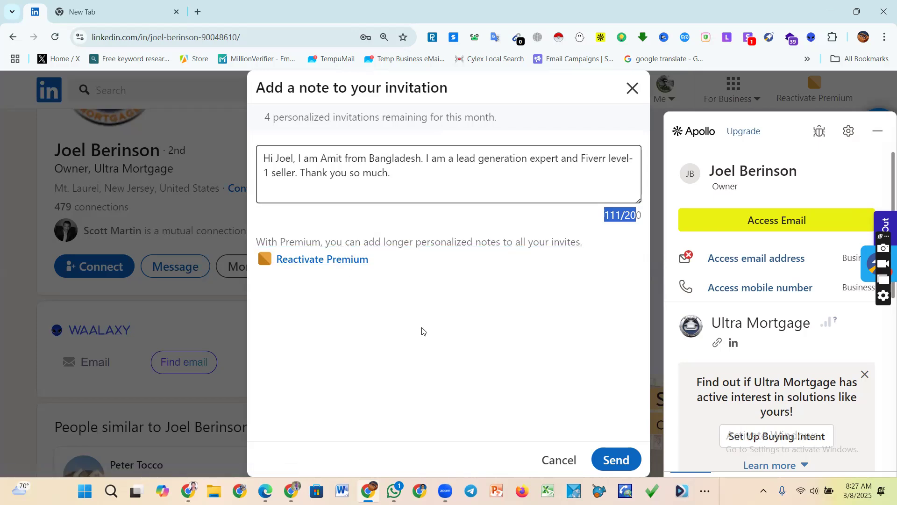
{"action": "left_click", "coordinate": [615, 462]}
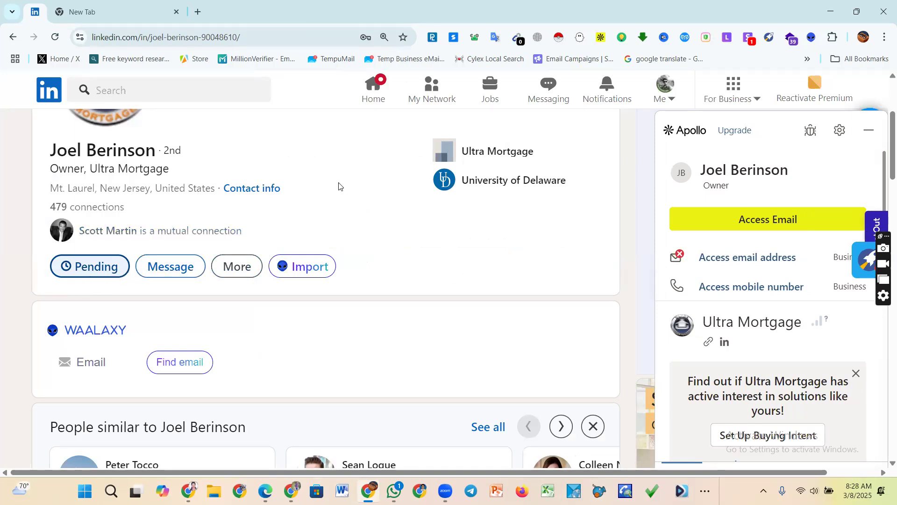
- Send connection requests to the first three people suggested as similar to the profile's owner
{"action": "scroll", "coordinate": [239, 266], "scroll_direction": "down", "scroll_amount": 2}
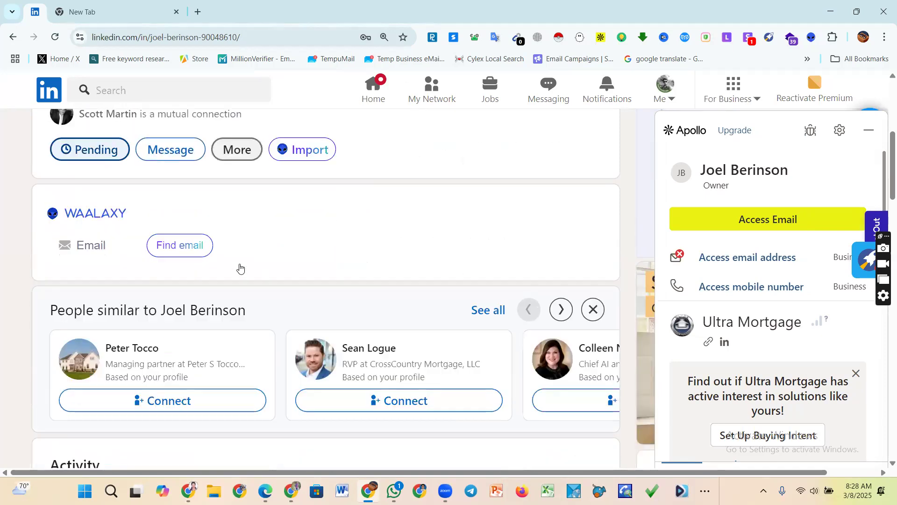
{"action": "scroll", "coordinate": [251, 285], "scroll_direction": "down", "scroll_amount": 3}
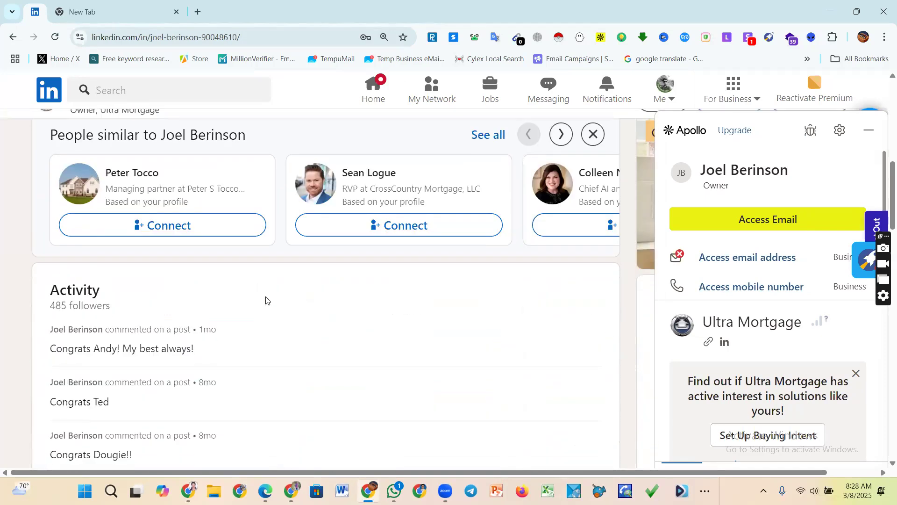
{"action": "scroll", "coordinate": [217, 253], "scroll_direction": "up", "scroll_amount": 2}
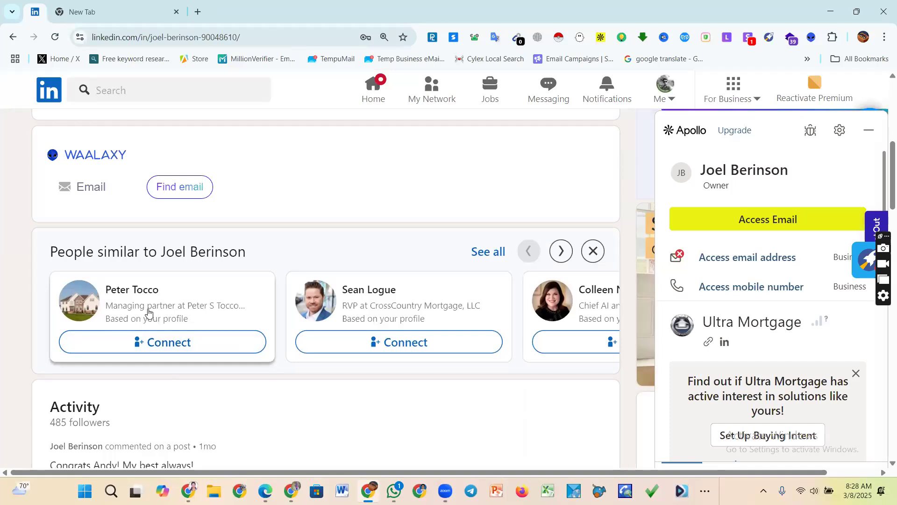
{"action": "left_click", "coordinate": [233, 348]}
{"action": "left_click", "coordinate": [425, 342]}
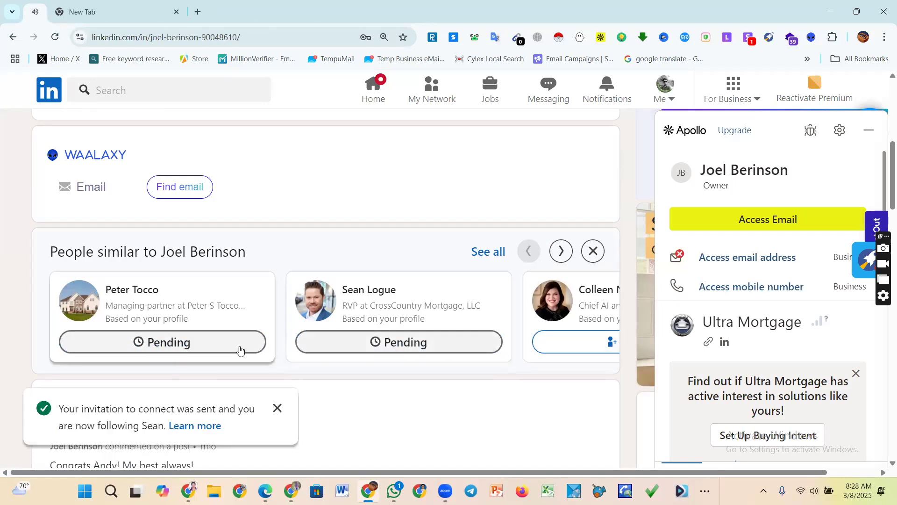
{"action": "scroll", "coordinate": [240, 350], "scroll_direction": "down", "scroll_amount": 4}
{"action": "scroll", "coordinate": [280, 309], "scroll_direction": "up", "scroll_amount": 3}
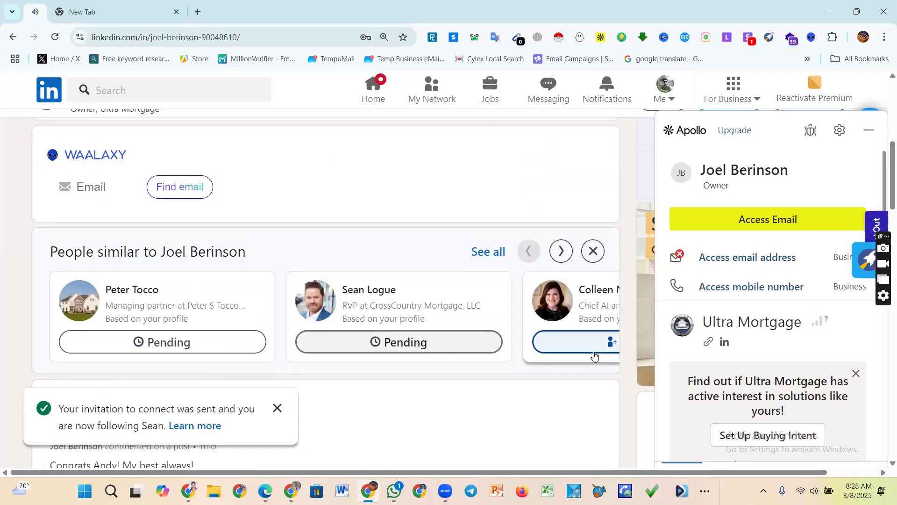
{"action": "left_click", "coordinate": [611, 344]}
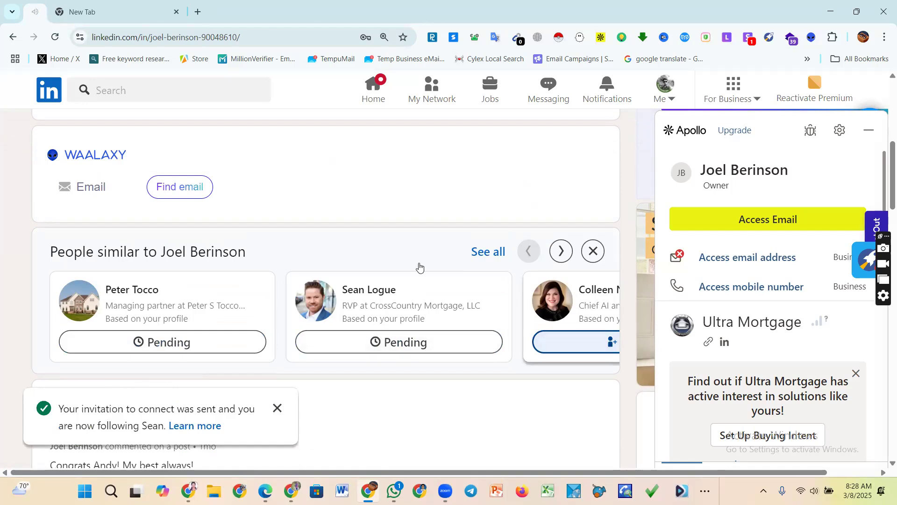
- Return to the home feed, view the recent searches, and close the search suggestions
{"action": "left_click", "coordinate": [374, 89]}
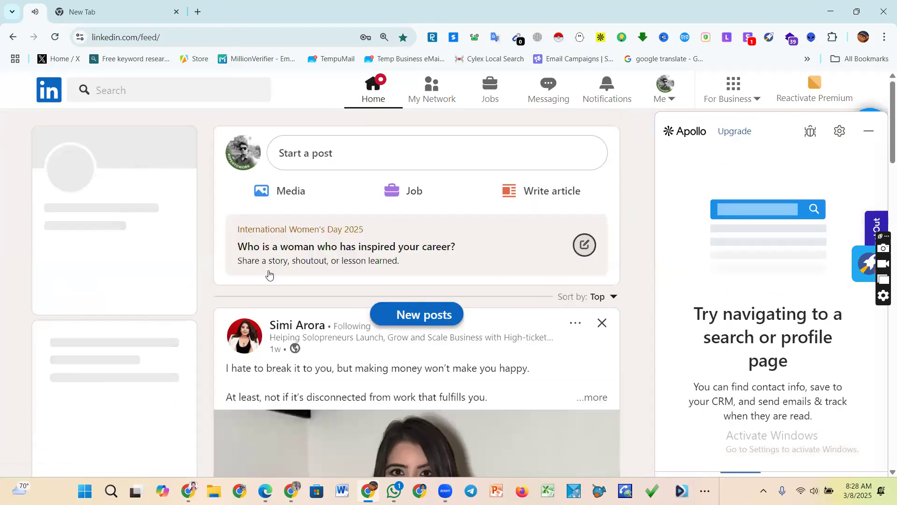
{"action": "scroll", "coordinate": [271, 273], "scroll_direction": "down", "scroll_amount": 3}
{"action": "scroll", "coordinate": [271, 275], "scroll_direction": "up", "scroll_amount": 3}
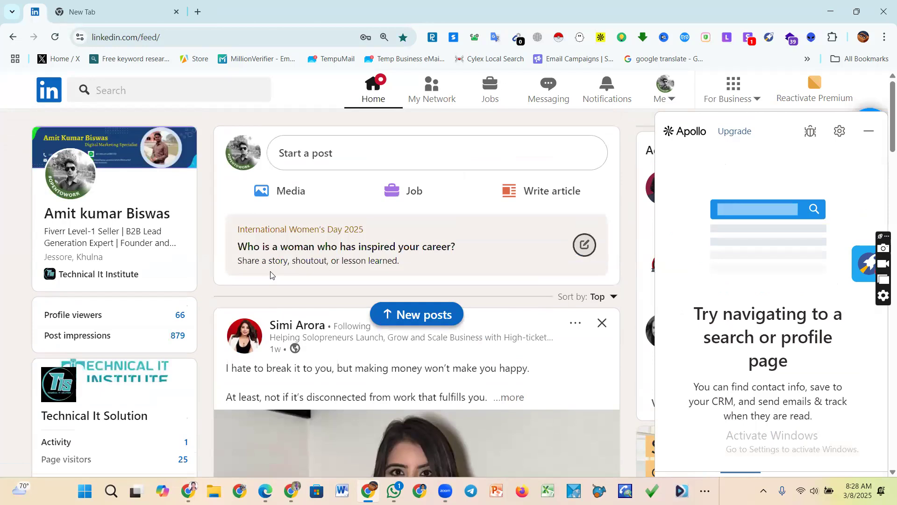
{"action": "left_click", "coordinate": [120, 84]}
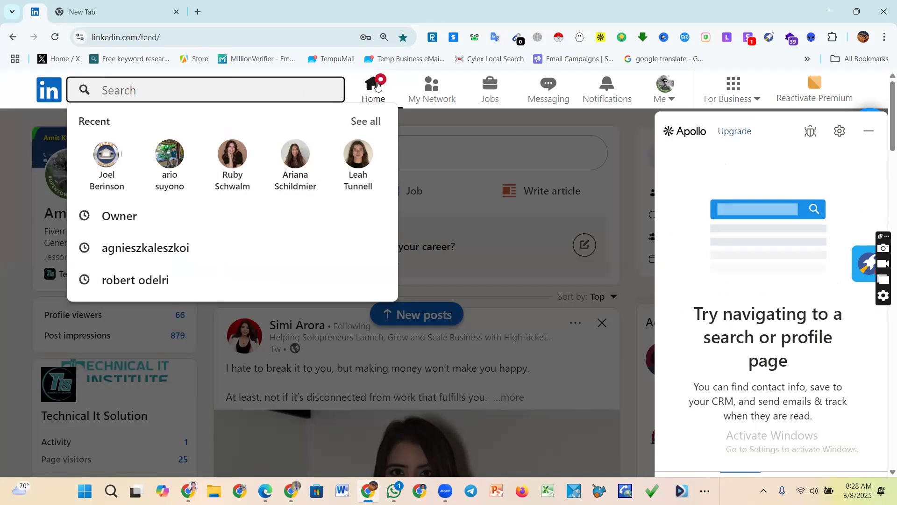
{"action": "left_click", "coordinate": [363, 98]}
{"action": "left_click", "coordinate": [124, 93]}
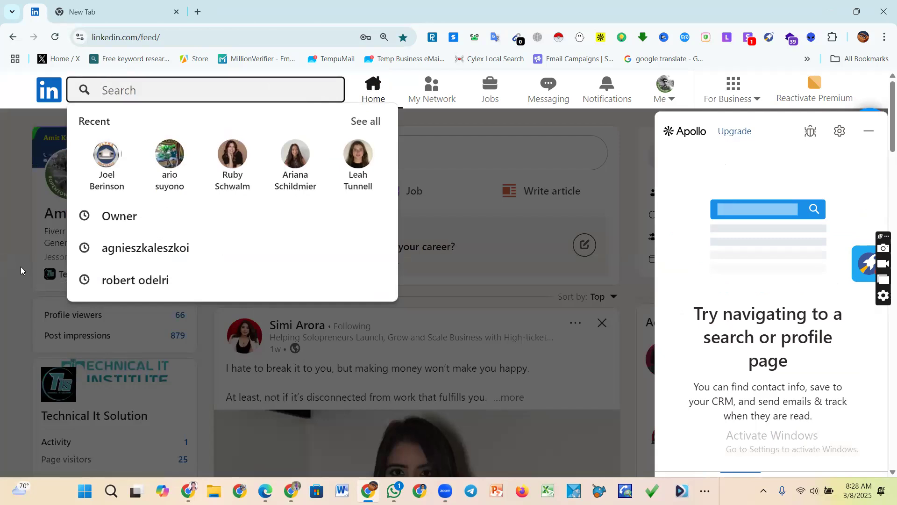
{"action": "left_click", "coordinate": [496, 134]}
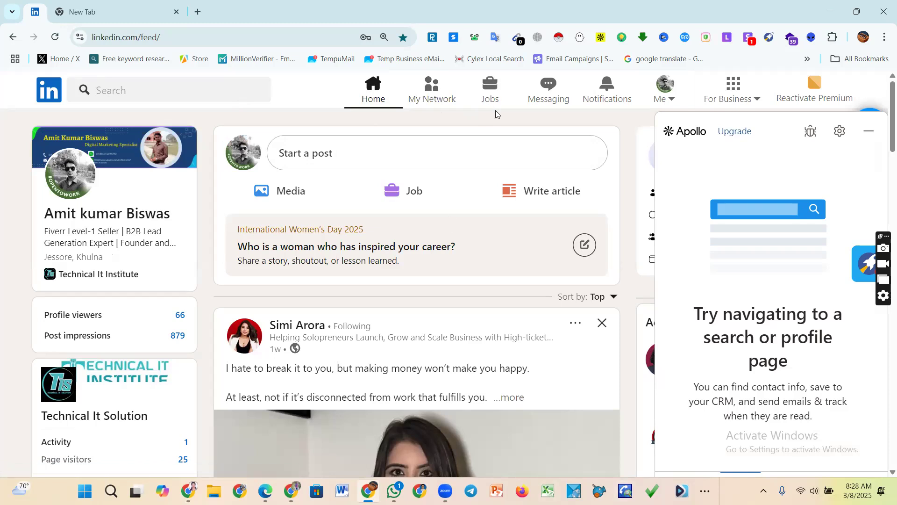
- Go to the messaging inbox and open the conversation whose last sent message greets the contact and asks "How are you?"
{"action": "left_click", "coordinate": [549, 89]}
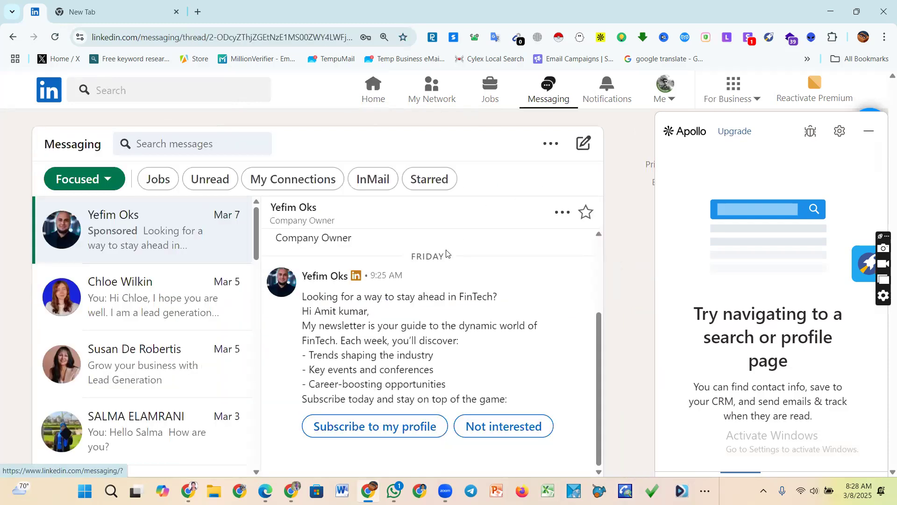
{"action": "scroll", "coordinate": [164, 351], "scroll_direction": "down", "scroll_amount": 3}
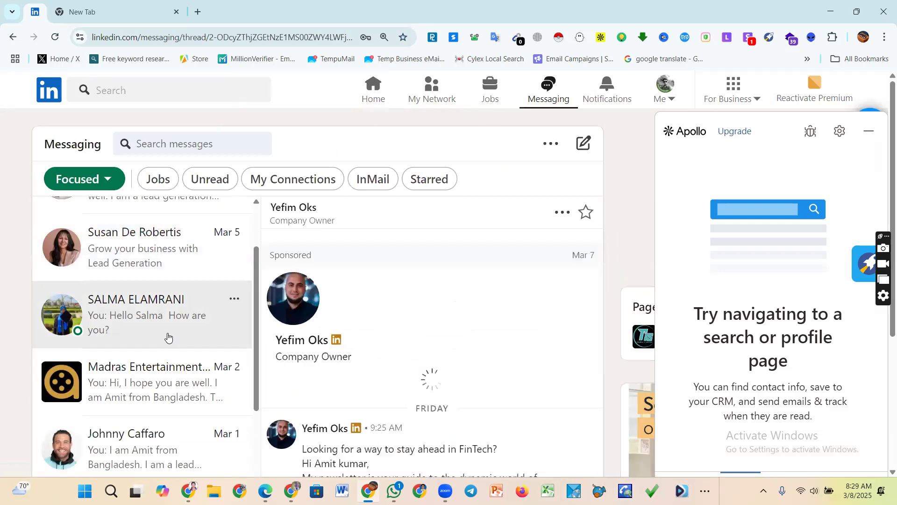
{"action": "scroll", "coordinate": [167, 335], "scroll_direction": "down", "scroll_amount": 3}
{"action": "scroll", "coordinate": [224, 346], "scroll_direction": "down", "scroll_amount": 3}
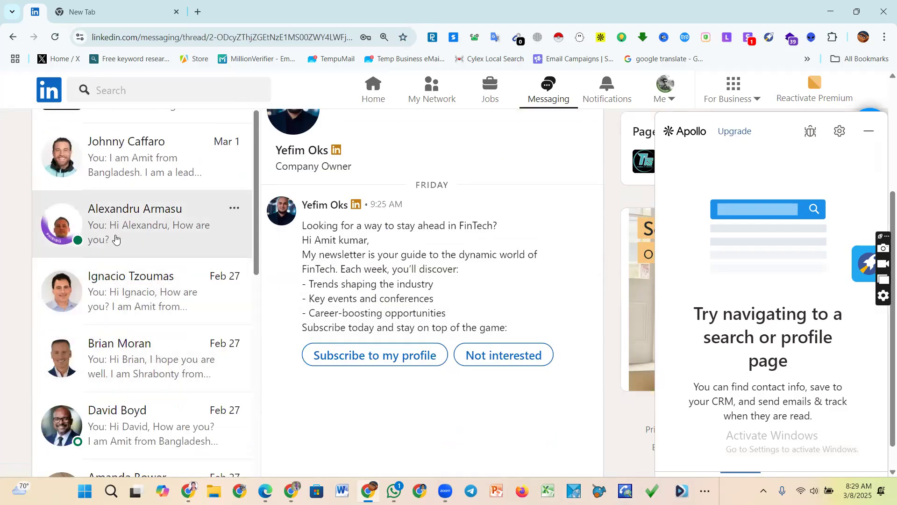
{"action": "left_click", "coordinate": [114, 219]}
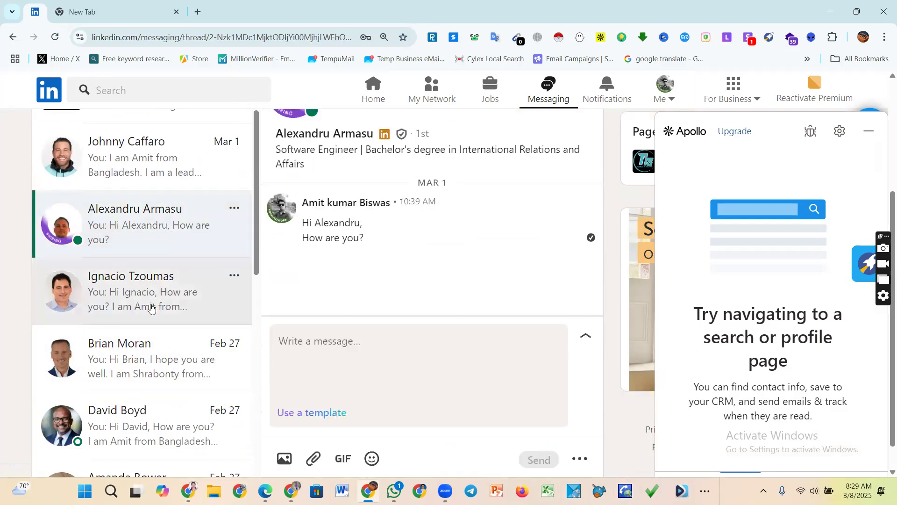
- Open the February 26 conversation ending in "You are a great" and highlight its introduction message about lead generation and Fiverr
{"action": "scroll", "coordinate": [150, 307], "scroll_direction": "down", "scroll_amount": 3}
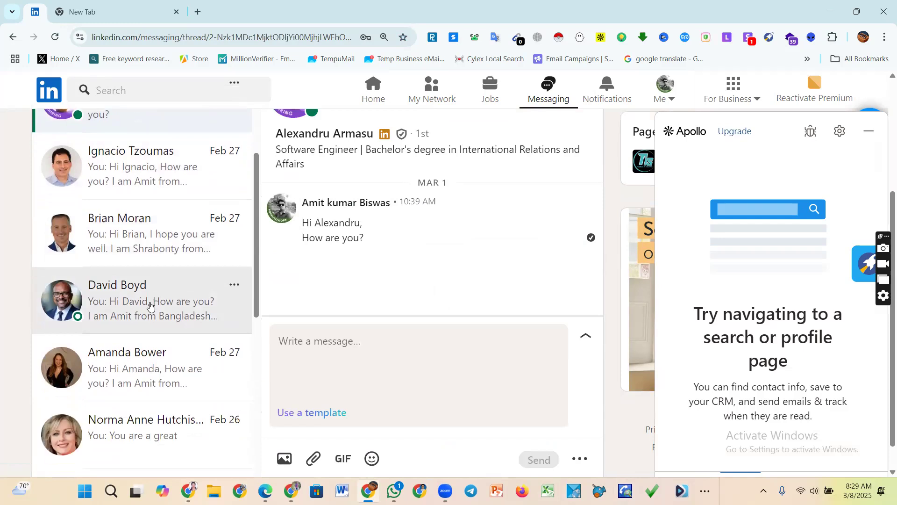
{"action": "scroll", "coordinate": [151, 306], "scroll_direction": "down", "scroll_amount": 3}
{"action": "left_click", "coordinate": [143, 260]}
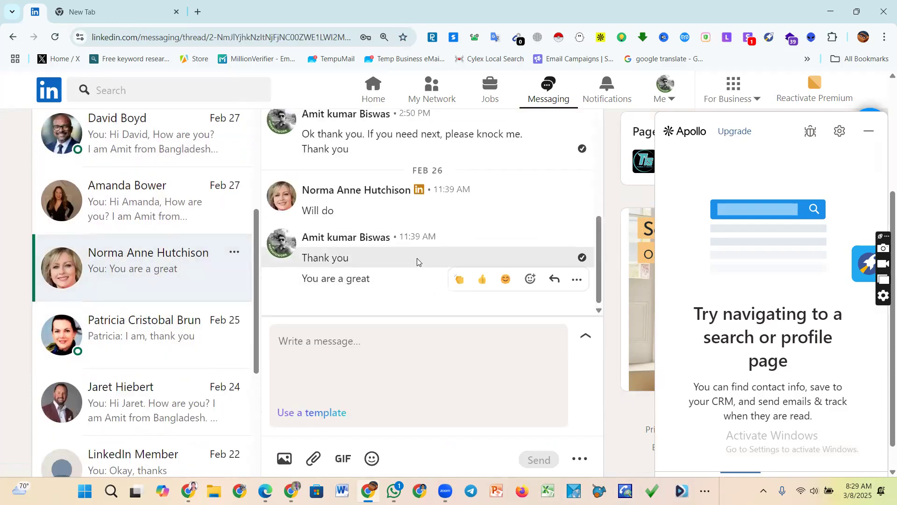
{"action": "scroll", "coordinate": [417, 258], "scroll_direction": "up", "scroll_amount": 10}
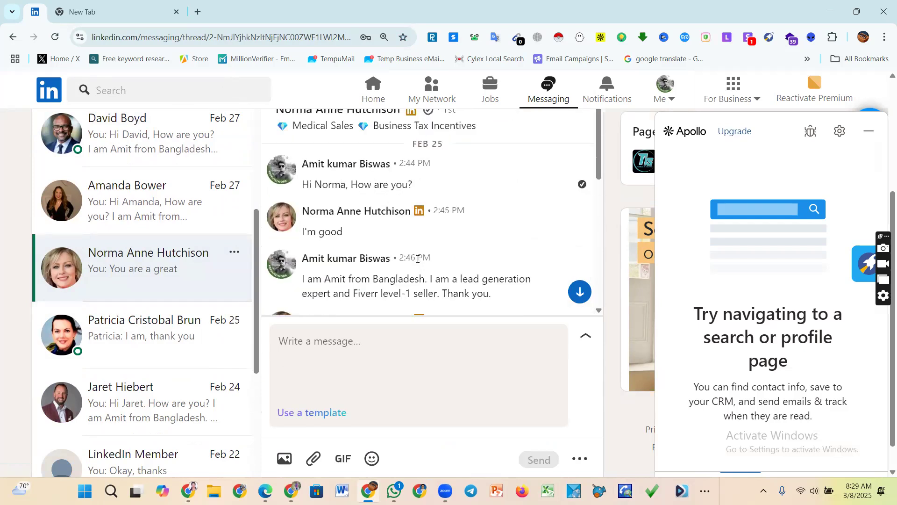
{"action": "scroll", "coordinate": [417, 259], "scroll_direction": "up", "scroll_amount": 1}
{"action": "scroll", "coordinate": [417, 260], "scroll_direction": "down", "scroll_amount": 1}
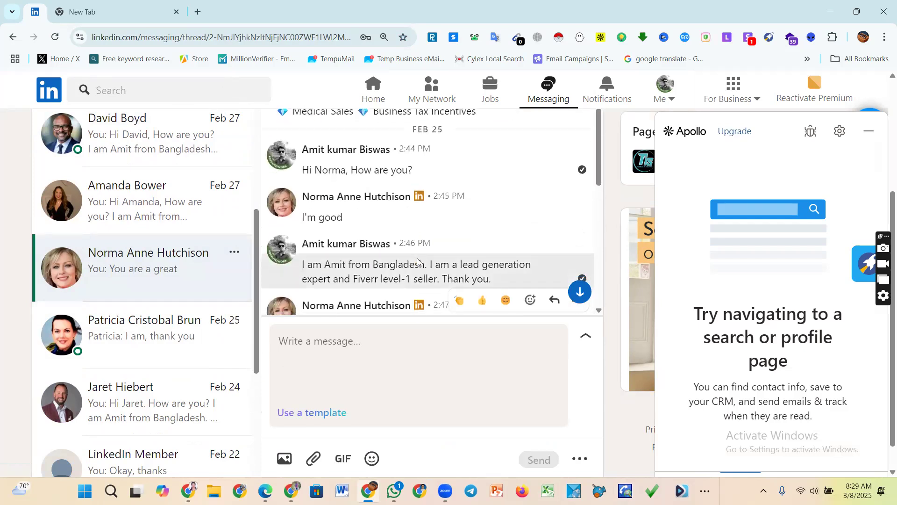
{"action": "scroll", "coordinate": [417, 260], "scroll_direction": "down", "scroll_amount": 1}
{"action": "scroll", "coordinate": [439, 260], "scroll_direction": "down", "scroll_amount": 1}
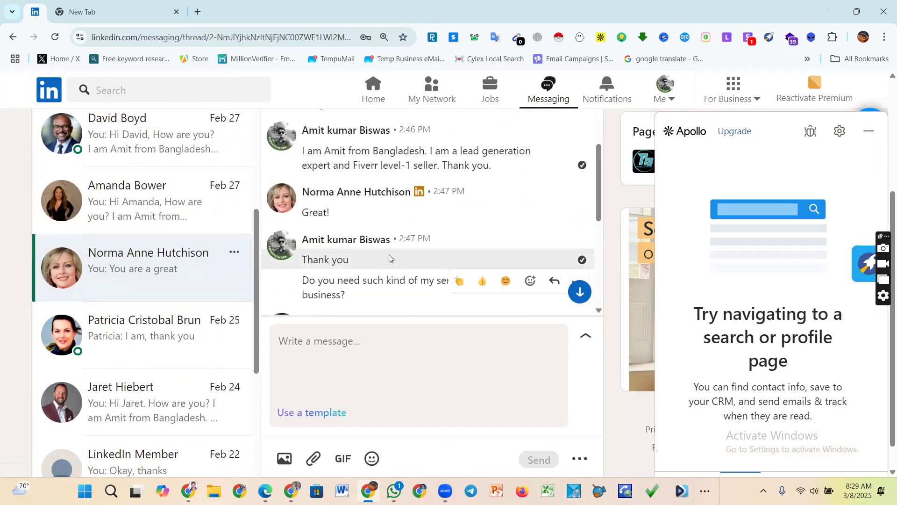
{"action": "scroll", "coordinate": [402, 246], "scroll_direction": "up", "scroll_amount": 1}
{"action": "left_click_drag", "start_coordinate": [491, 225], "coordinate": [306, 211]}
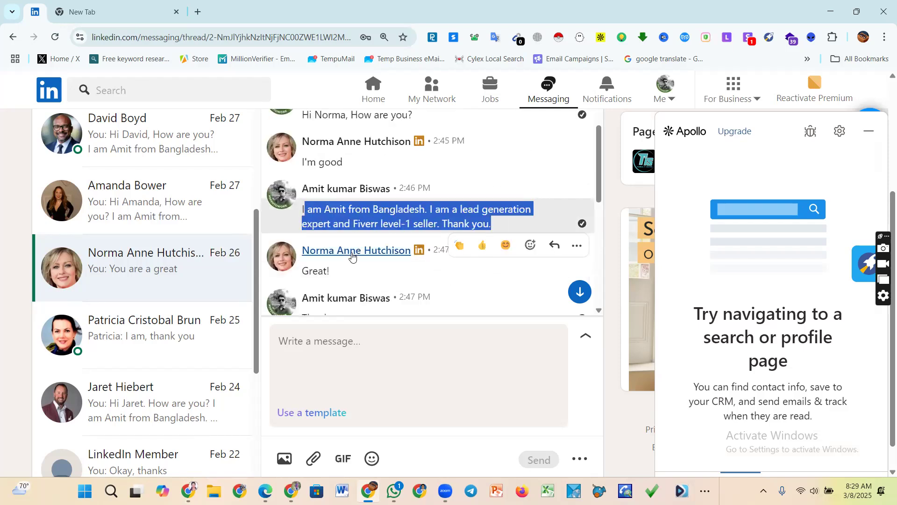
- Read on through the service offer in this conversation and highlight the contact's reply "I am all set thank you!"
{"action": "scroll", "coordinate": [341, 257], "scroll_direction": "down", "scroll_amount": 1}
{"action": "scroll", "coordinate": [330, 240], "scroll_direction": "down", "scroll_amount": 1}
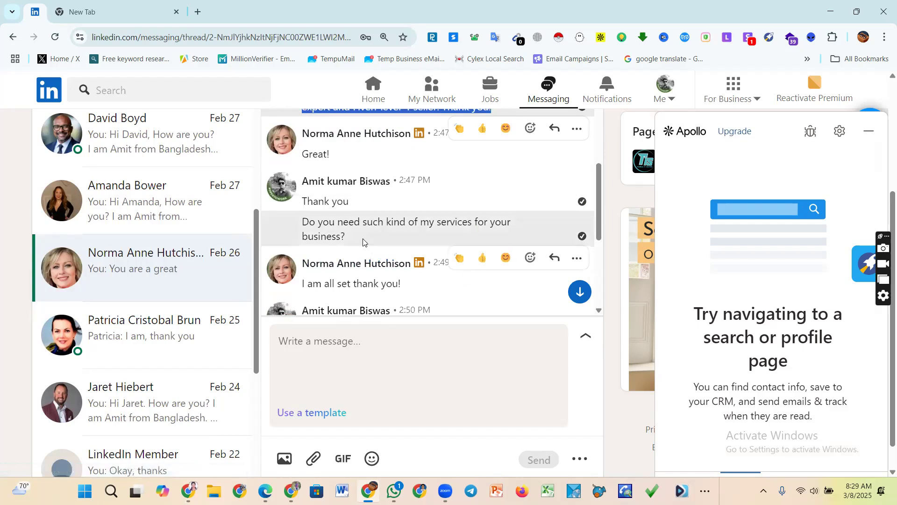
{"action": "scroll", "coordinate": [363, 242], "scroll_direction": "down", "scroll_amount": 1}
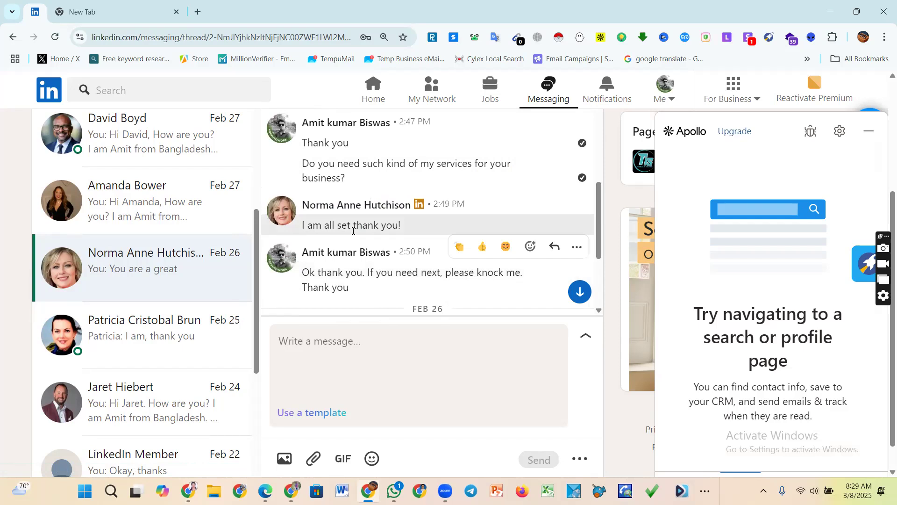
{"action": "left_click_drag", "start_coordinate": [404, 229], "coordinate": [380, 228]}
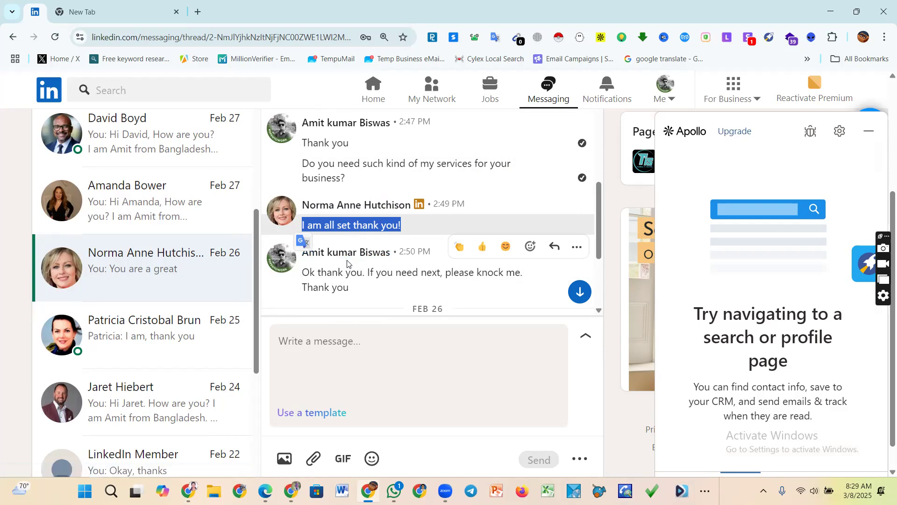
{"action": "scroll", "coordinate": [347, 264], "scroll_direction": "down", "scroll_amount": 3}
{"action": "scroll", "coordinate": [416, 242], "scroll_direction": "up", "scroll_amount": 3}
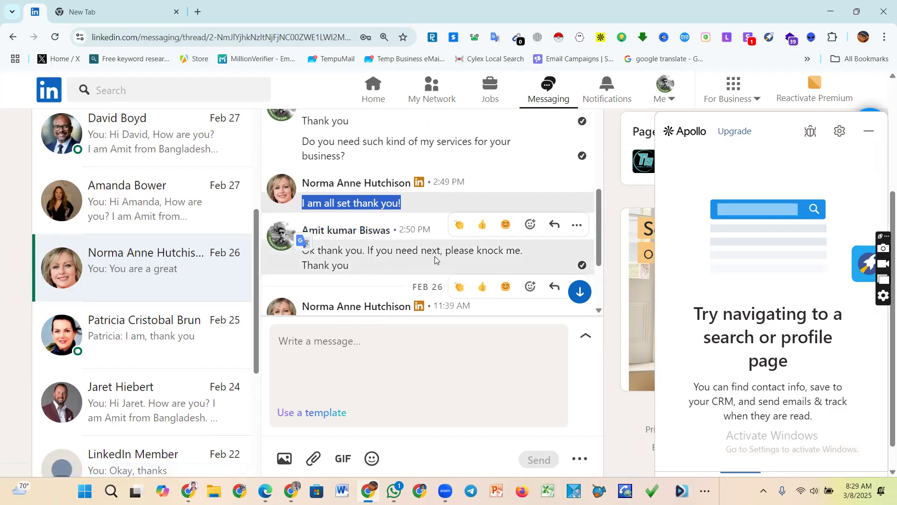
- Read the rest of the February 26 conversation down to the closing message "You are a great"
{"action": "scroll", "coordinate": [404, 258], "scroll_direction": "down", "scroll_amount": 2}
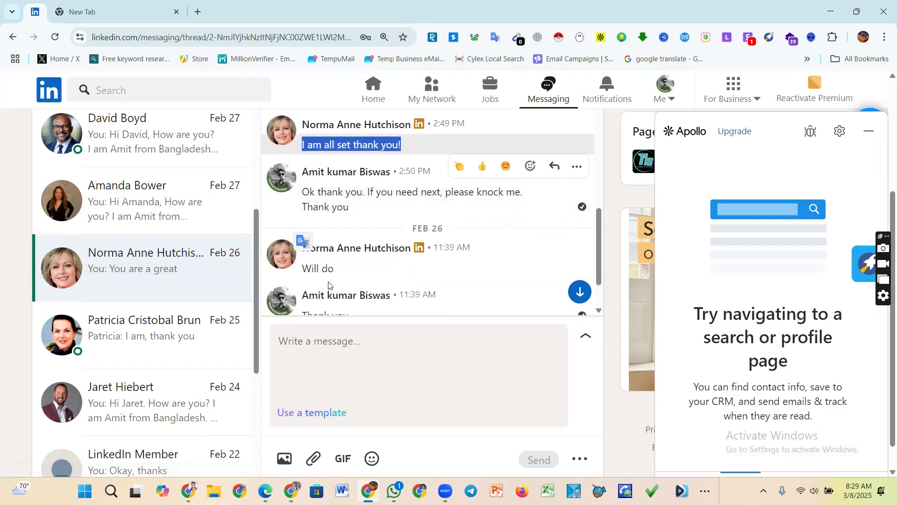
{"action": "scroll", "coordinate": [348, 233], "scroll_direction": "down", "scroll_amount": 2}
{"action": "scroll", "coordinate": [351, 203], "scroll_direction": "up", "scroll_amount": 2}
{"action": "scroll", "coordinate": [362, 219], "scroll_direction": "down", "scroll_amount": 1}
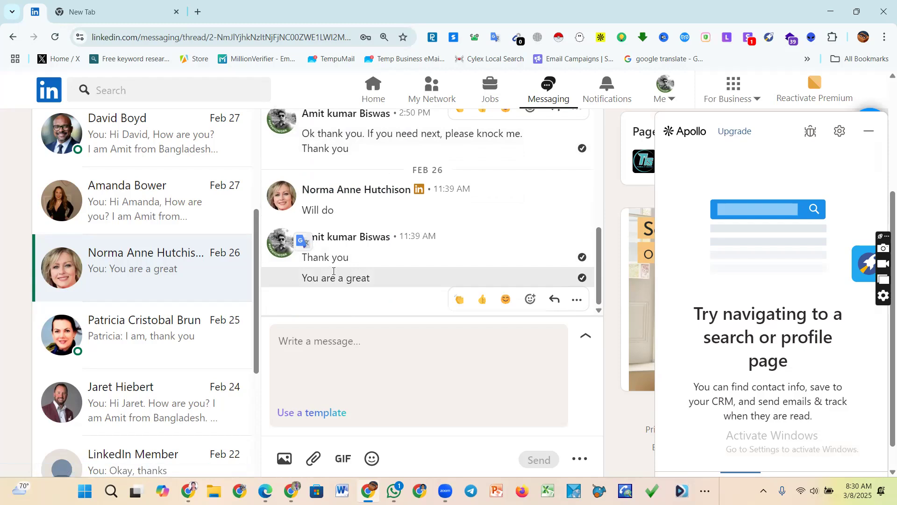
{"action": "scroll", "coordinate": [333, 271], "scroll_direction": "down", "scroll_amount": 1}
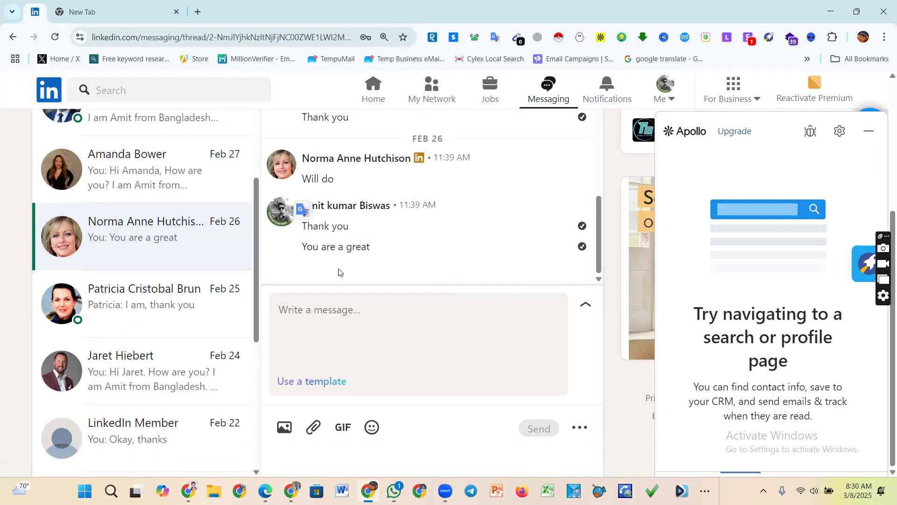
- Open the February 25 conversation ending in "I am, thank you" and go back to its earliest greeting messages
{"action": "left_click", "coordinate": [141, 307]}
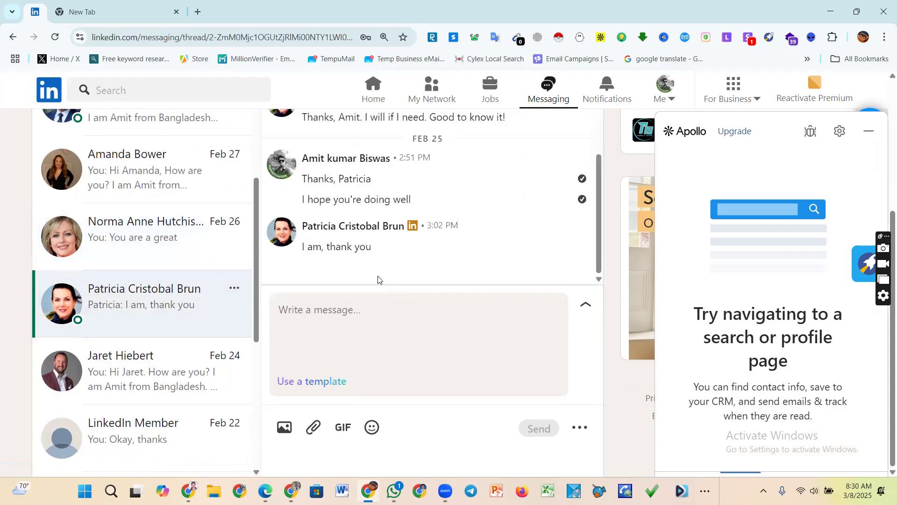
{"action": "scroll", "coordinate": [322, 239], "scroll_direction": "up", "scroll_amount": 4}
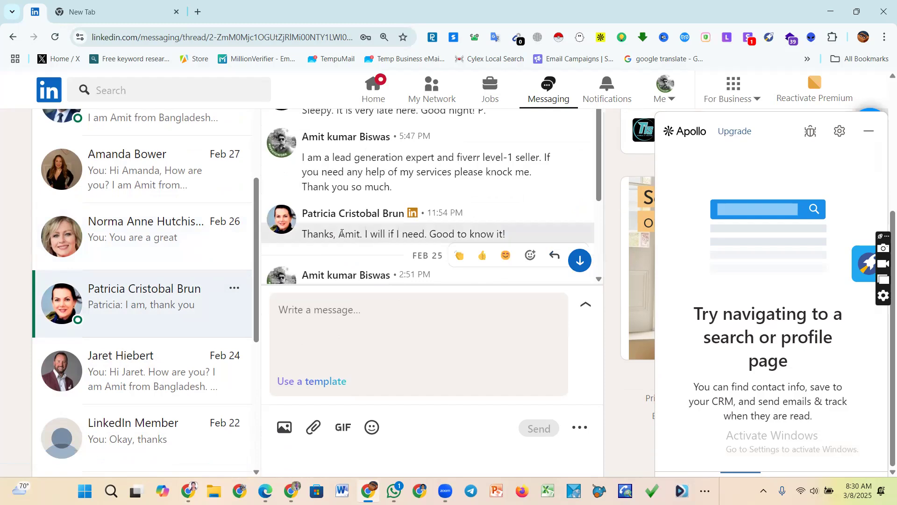
{"action": "scroll", "coordinate": [342, 233], "scroll_direction": "up", "scroll_amount": 5}
{"action": "scroll", "coordinate": [351, 198], "scroll_direction": "up", "scroll_amount": 1}
{"action": "scroll", "coordinate": [347, 195], "scroll_direction": "down", "scroll_amount": 3}
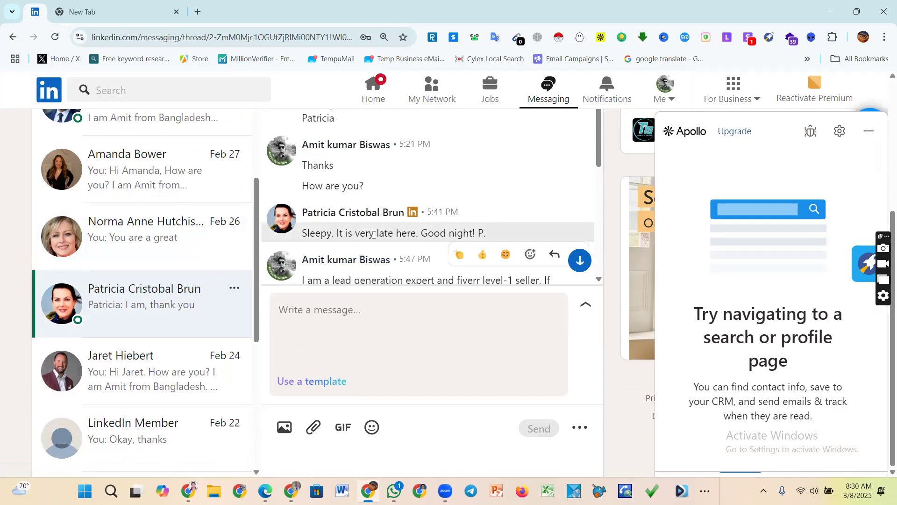
- Read through this conversation's lead generation service offer, the contact's reply and the February 25 follow-up messages
{"action": "scroll", "coordinate": [429, 235], "scroll_direction": "down", "scroll_amount": 3}
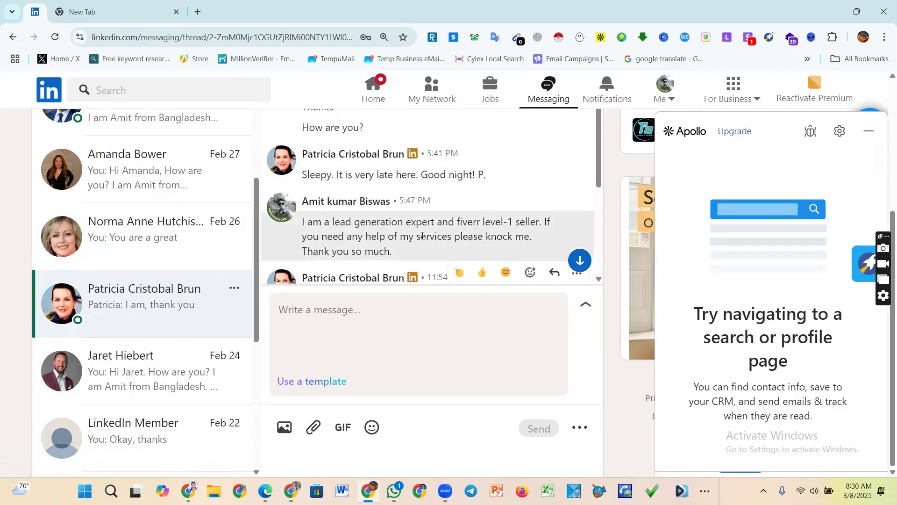
{"action": "scroll", "coordinate": [396, 239], "scroll_direction": "down", "scroll_amount": 2}
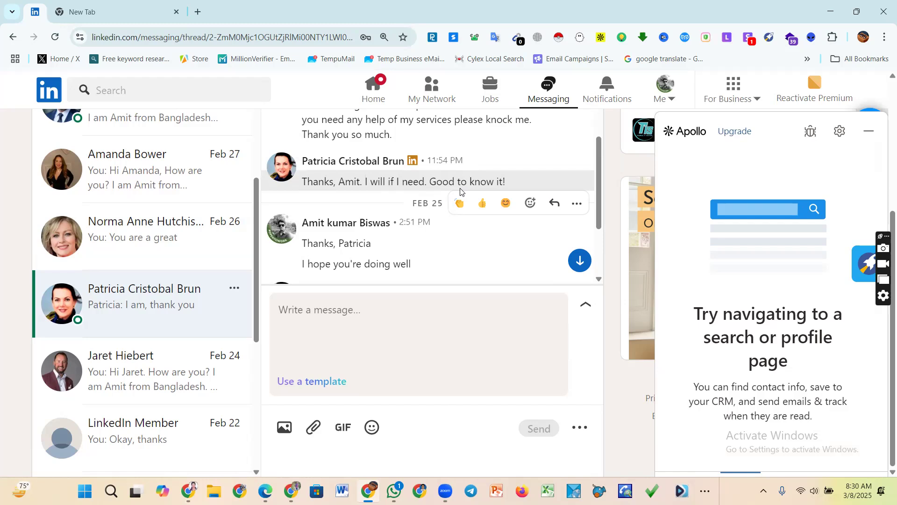
{"action": "scroll", "coordinate": [397, 204], "scroll_direction": "up", "scroll_amount": 1}
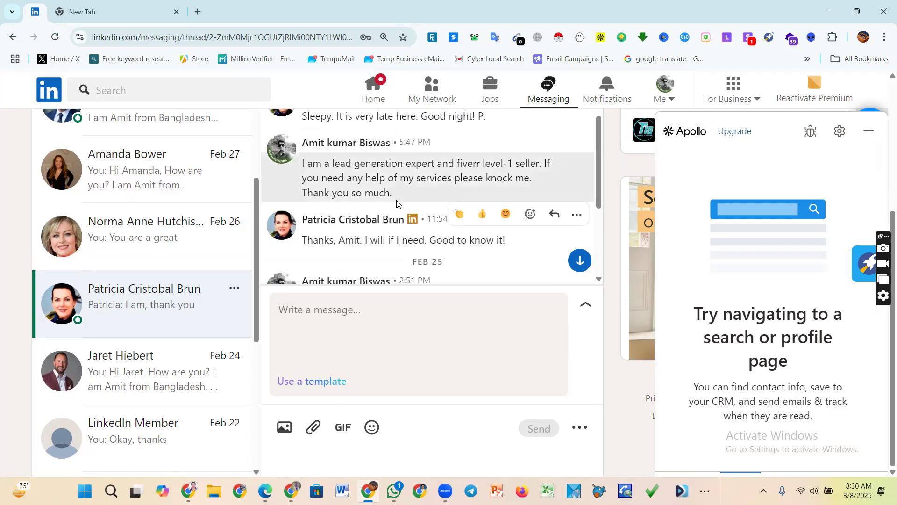
{"action": "scroll", "coordinate": [397, 203], "scroll_direction": "up", "scroll_amount": 1}
{"action": "scroll", "coordinate": [380, 205], "scroll_direction": "down", "scroll_amount": 2}
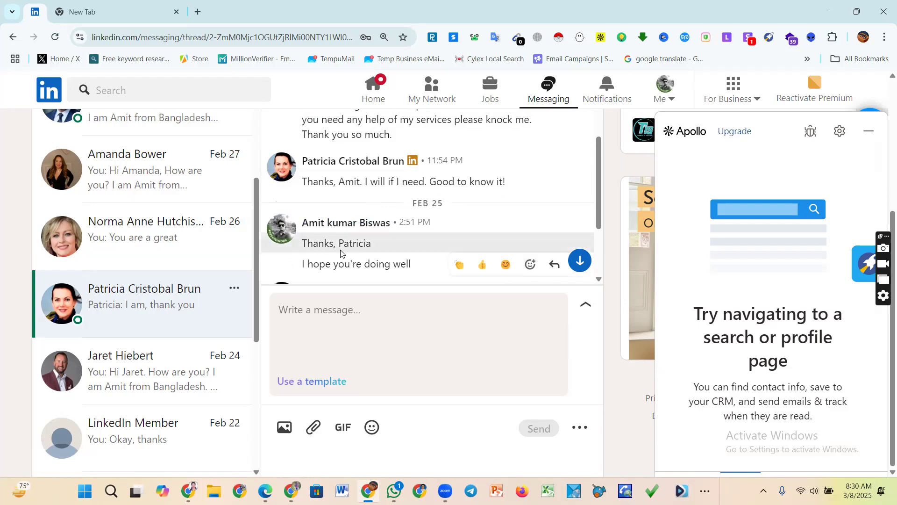
{"action": "scroll", "coordinate": [341, 251], "scroll_direction": "down", "scroll_amount": 3}
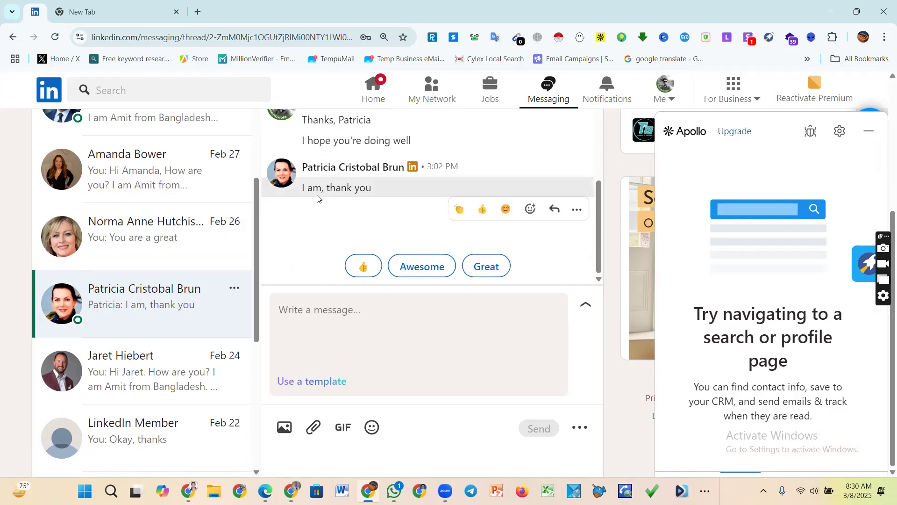
{"action": "scroll", "coordinate": [346, 204], "scroll_direction": "up", "scroll_amount": 10}
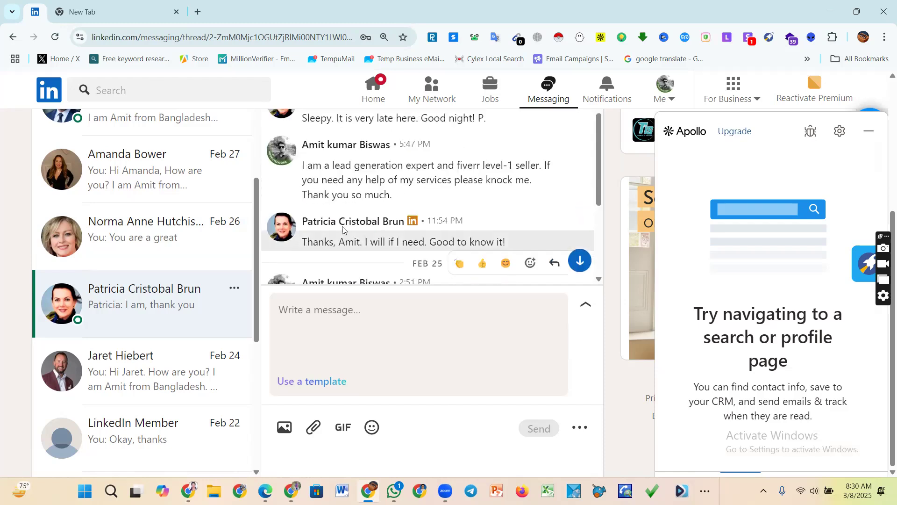
- Return to the home feed and collapse the Apollo extension panel
{"action": "left_click", "coordinate": [376, 85]}
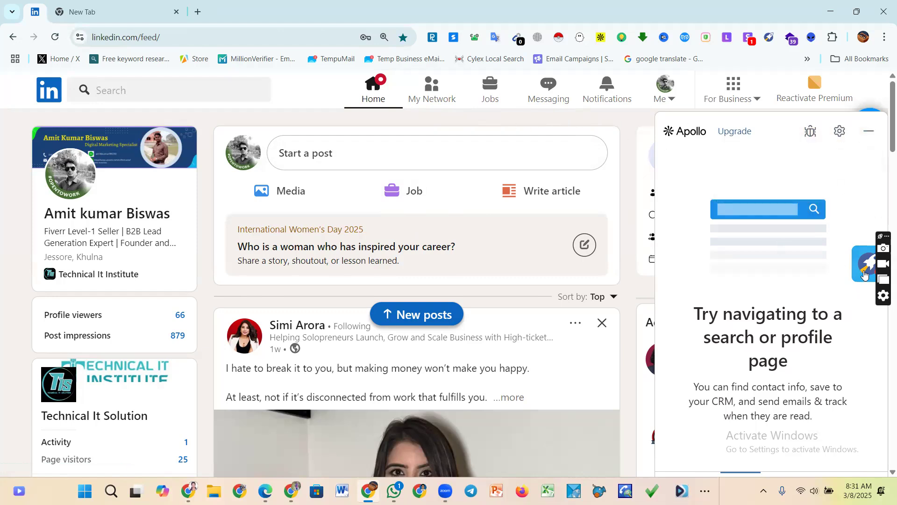
{"action": "left_click", "coordinate": [882, 239]}
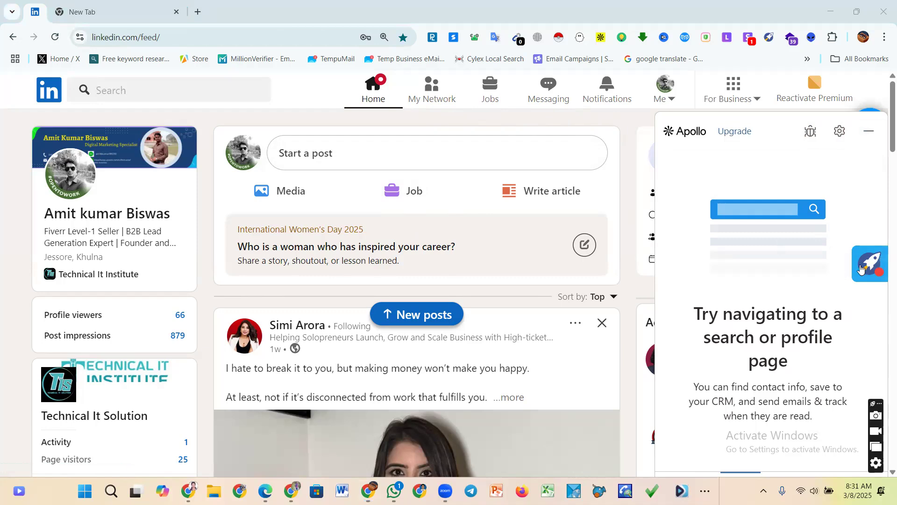
{"action": "left_click", "coordinate": [869, 131]}
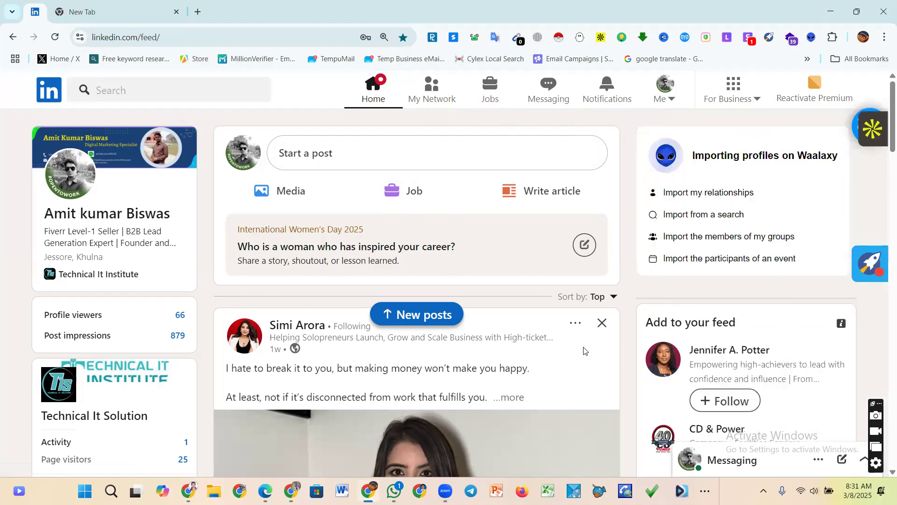
- Open the profile of the first feed post's author and show the ContactOut extension panel for it
{"action": "scroll", "coordinate": [346, 406], "scroll_direction": "down", "scroll_amount": 5}
{"action": "scroll", "coordinate": [346, 406], "scroll_direction": "up", "scroll_amount": 3}
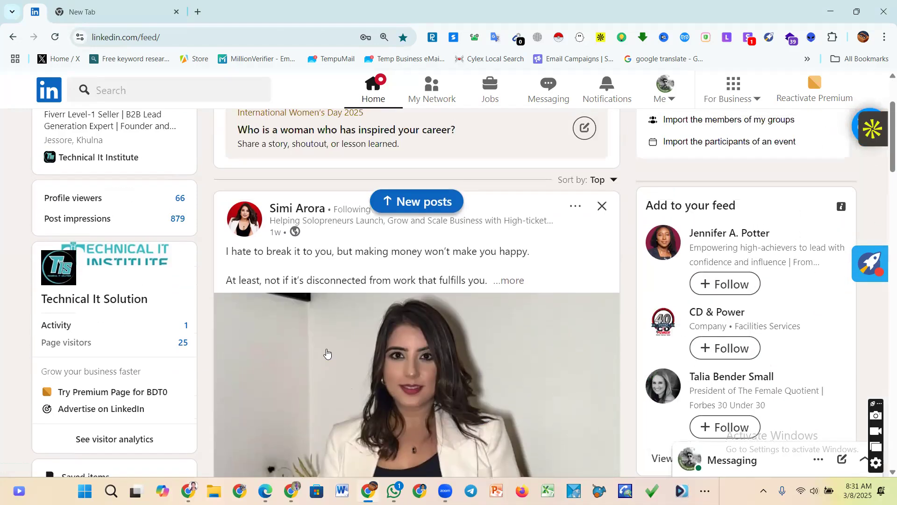
{"action": "left_click", "coordinate": [314, 211]}
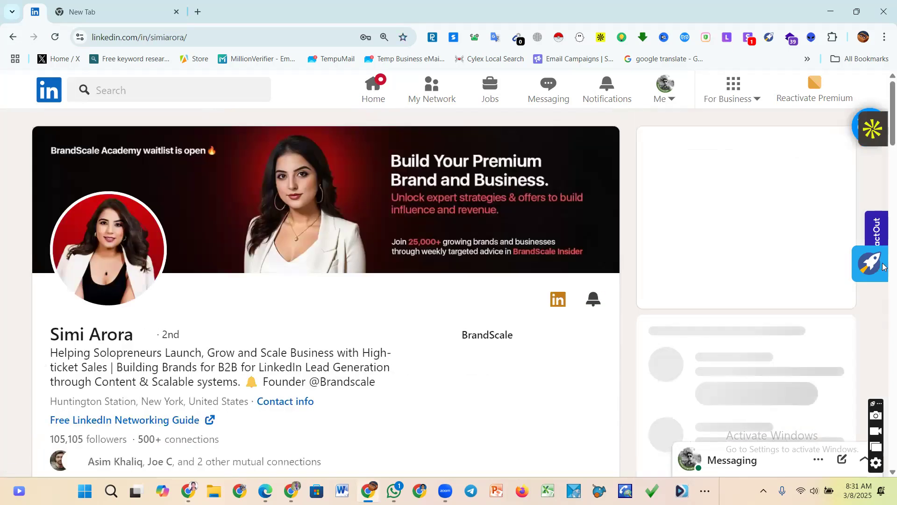
{"action": "left_click", "coordinate": [877, 231]}
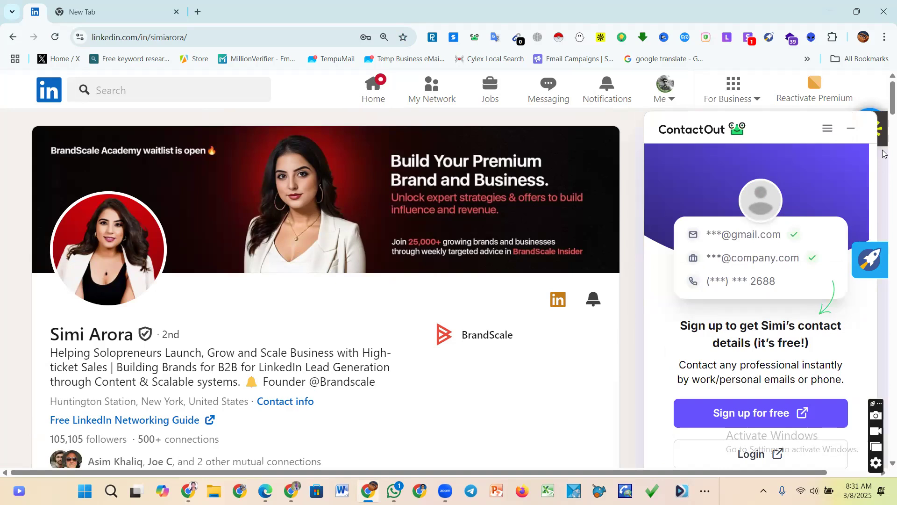
- View the RocketReach and Apollo panels for this profile, and bring the ContactOut panel back up
{"action": "scroll", "coordinate": [874, 265], "scroll_direction": "down", "scroll_amount": 2}
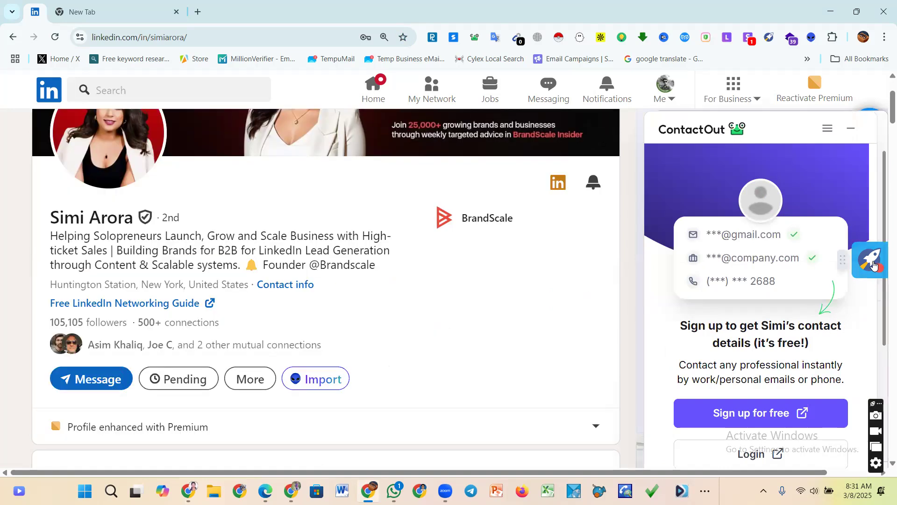
{"action": "left_click", "coordinate": [863, 273]}
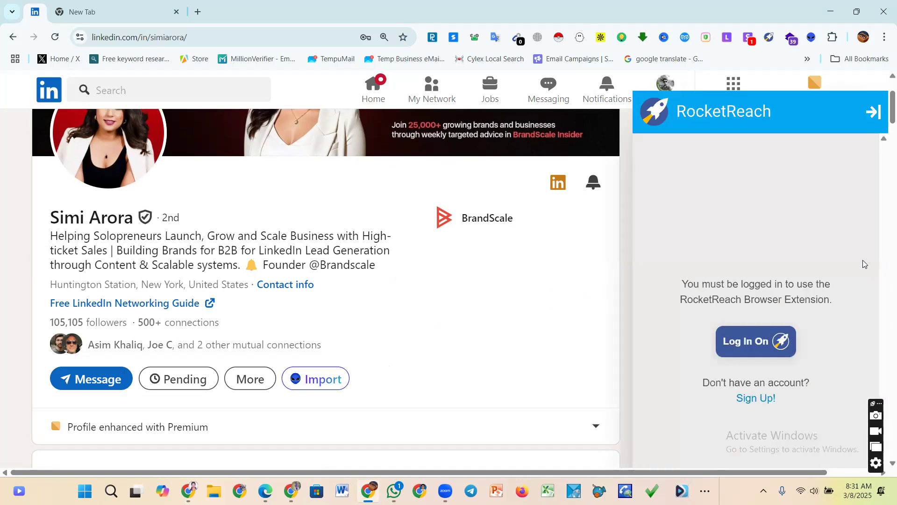
{"action": "left_click", "coordinate": [873, 112]}
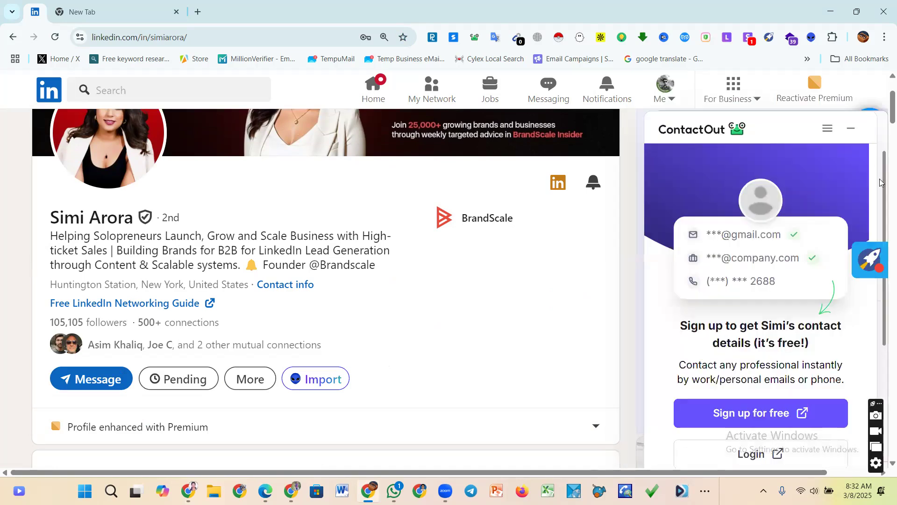
{"action": "left_click", "coordinate": [846, 132]}
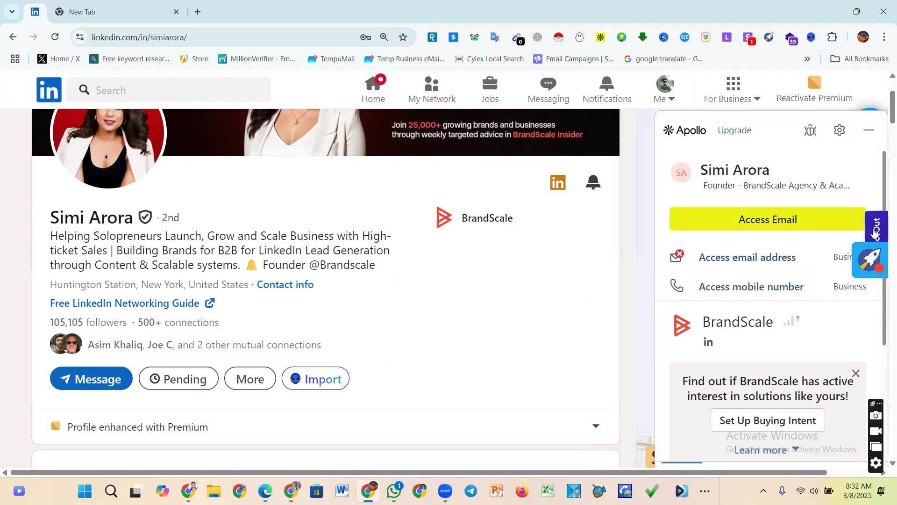
{"action": "left_click", "coordinate": [875, 232]}
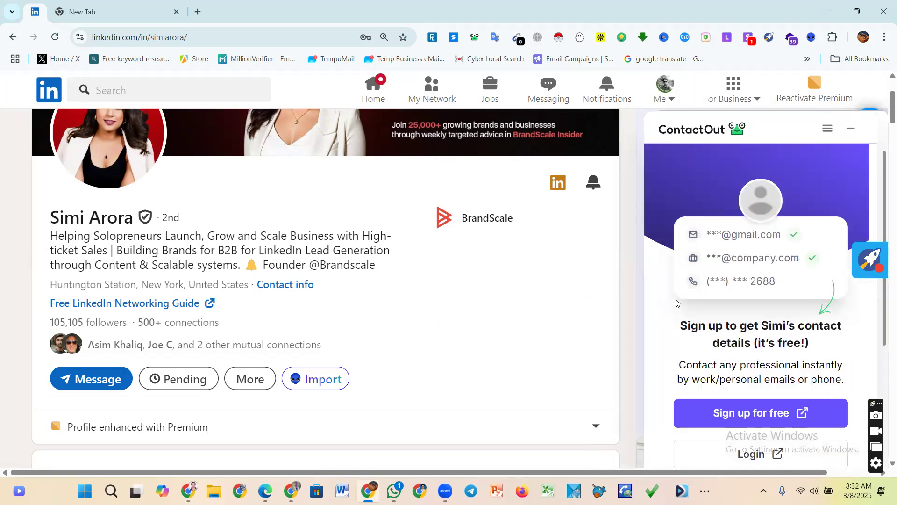
- Open the login page from the Skrapp Email Finder extension and try to log in with Google
{"action": "left_click", "coordinate": [451, 39]}
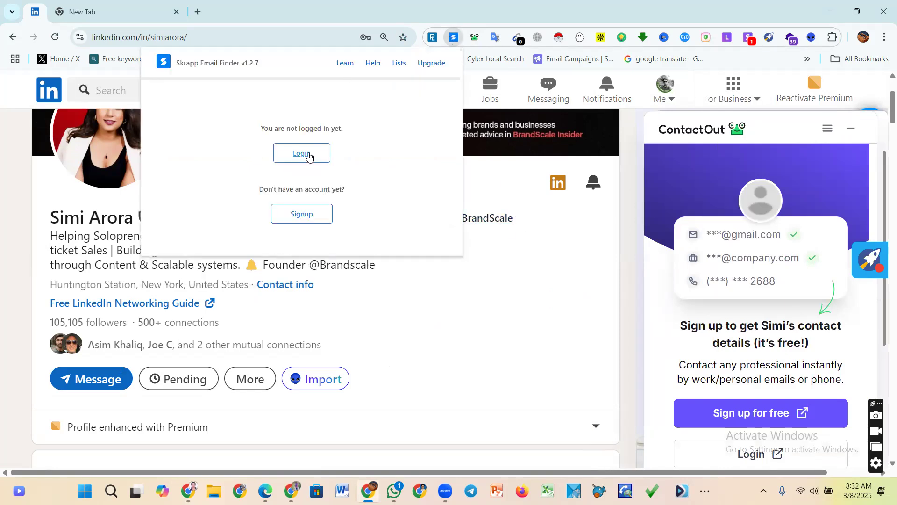
{"action": "left_click", "coordinate": [306, 154]}
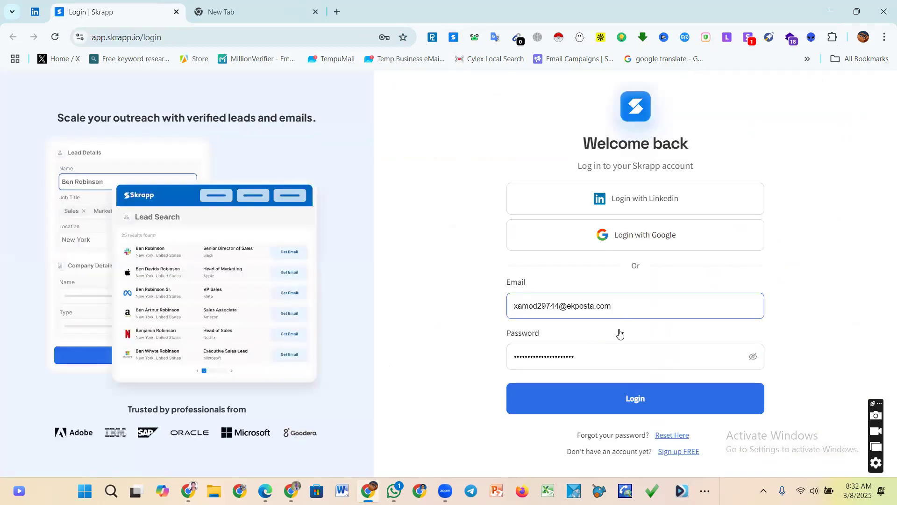
{"action": "left_click", "coordinate": [622, 304]}
{"action": "left_click", "coordinate": [629, 236]}
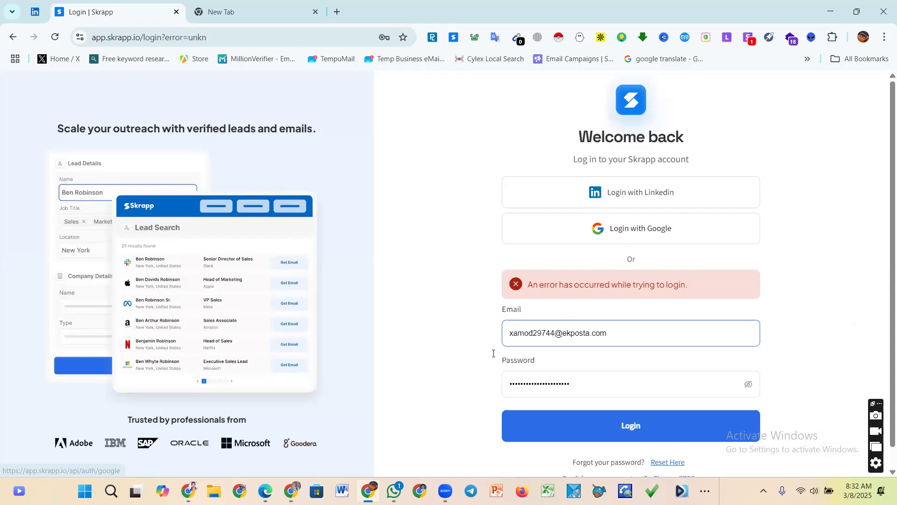
{"action": "left_click", "coordinate": [663, 235]}
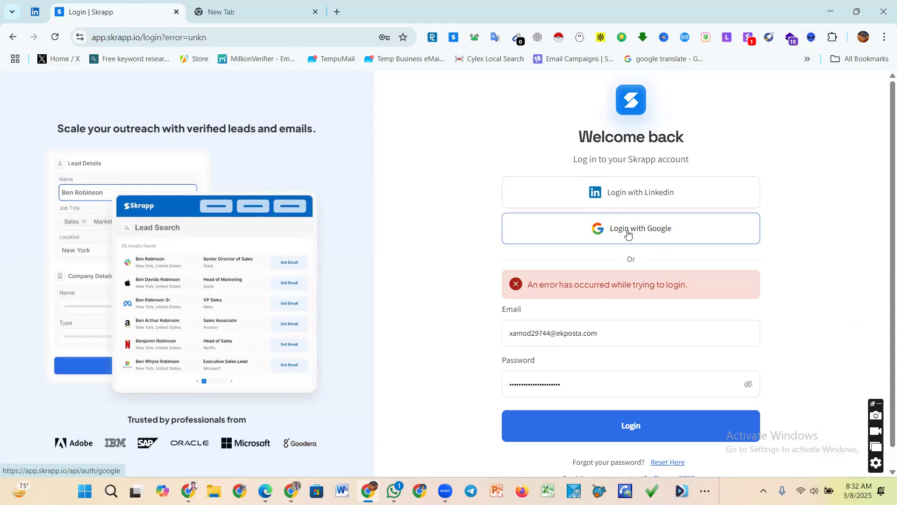
{"action": "scroll", "coordinate": [645, 247], "scroll_direction": "down", "scroll_amount": 1}
{"action": "left_click", "coordinate": [656, 212]}
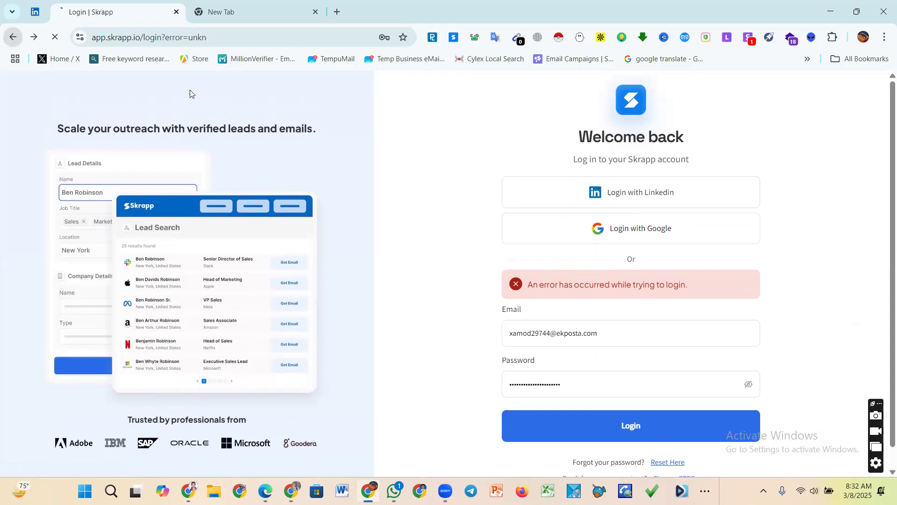
{"action": "scroll", "coordinate": [687, 248], "scroll_direction": "down", "scroll_amount": 1}
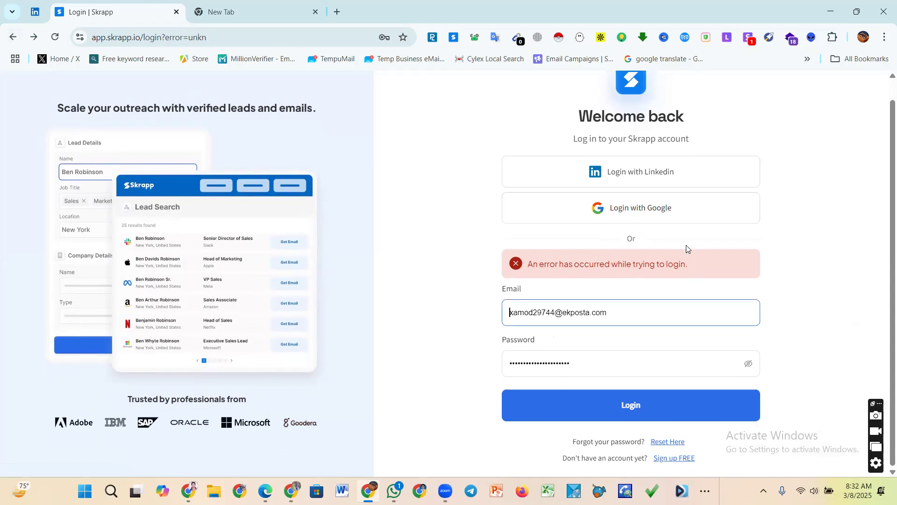
- Try to sign up for Skrapp with Google from the extension, and retry the Google login
{"action": "left_click", "coordinate": [453, 37]}
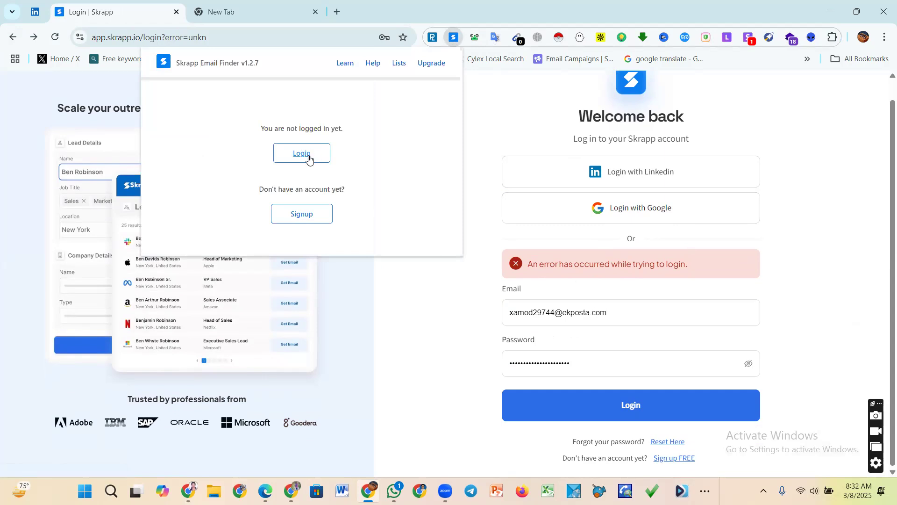
{"action": "left_click", "coordinate": [312, 215]}
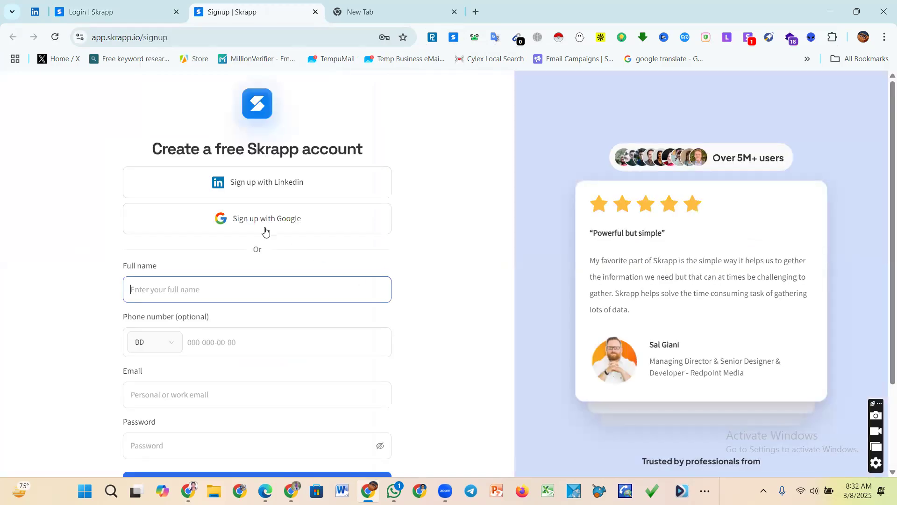
{"action": "left_click", "coordinate": [289, 233]}
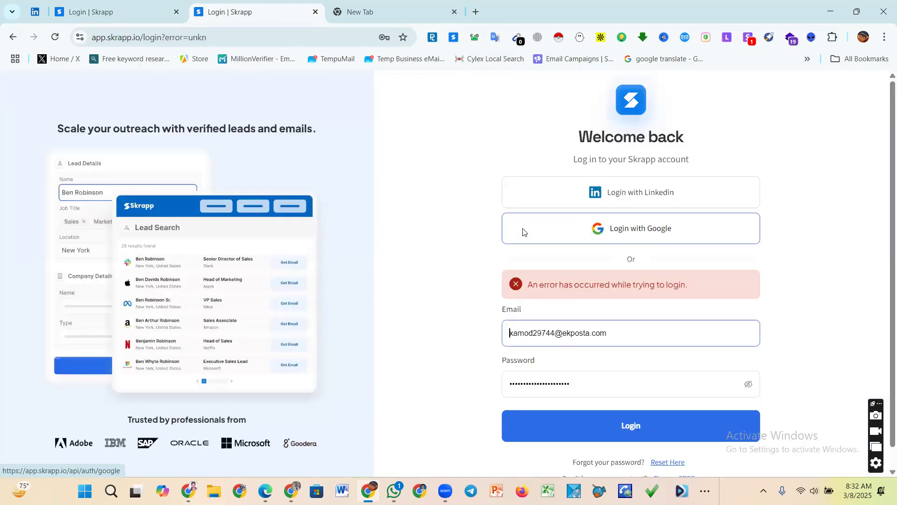
{"action": "left_click", "coordinate": [640, 331]}
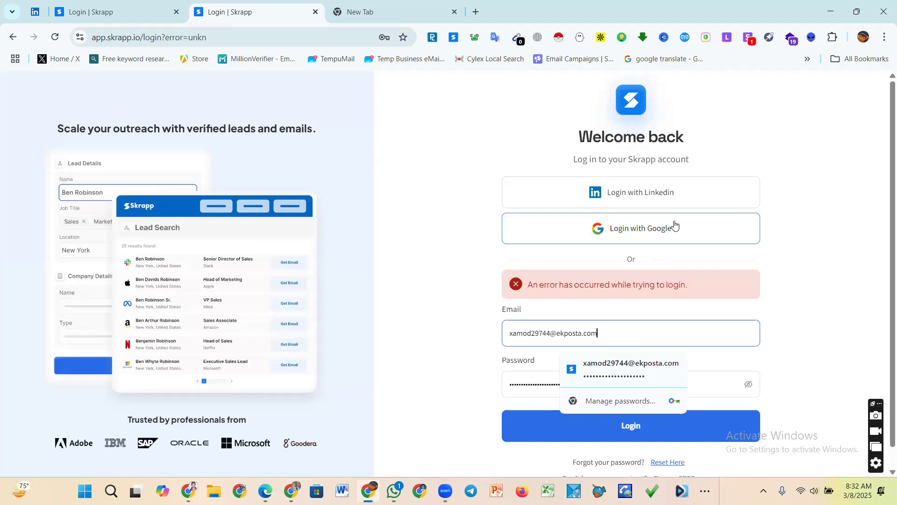
{"action": "left_click", "coordinate": [662, 229]}
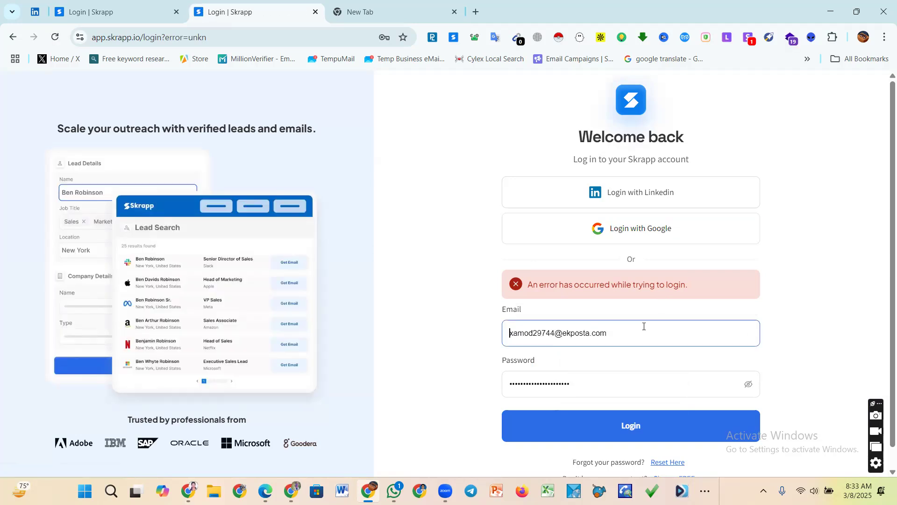
{"action": "left_click", "coordinate": [643, 326]}
- Open Gmail in the blank tab and return to the open LinkedIn profile with its Apollo panel
{"action": "key", "text": "ctrl+Tab"}
{"action": "left_click", "coordinate": [850, 90]}
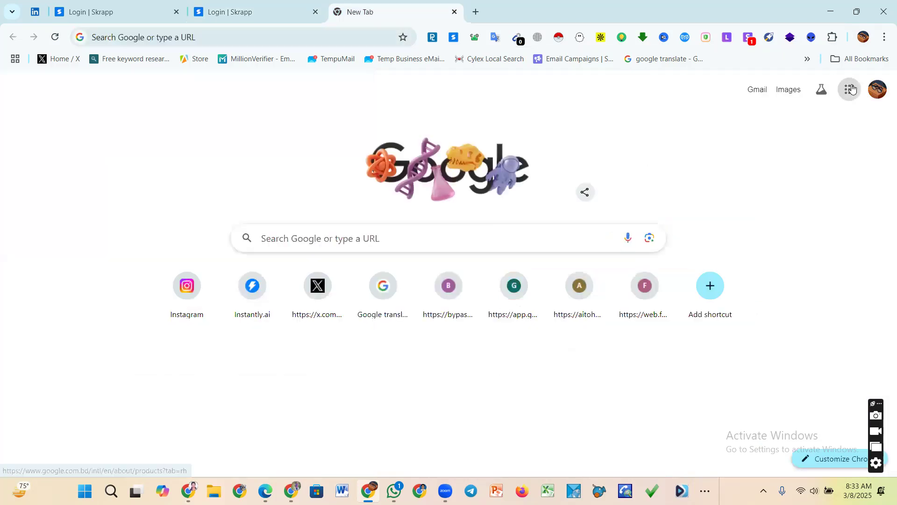
{"action": "left_click", "coordinate": [736, 260]}
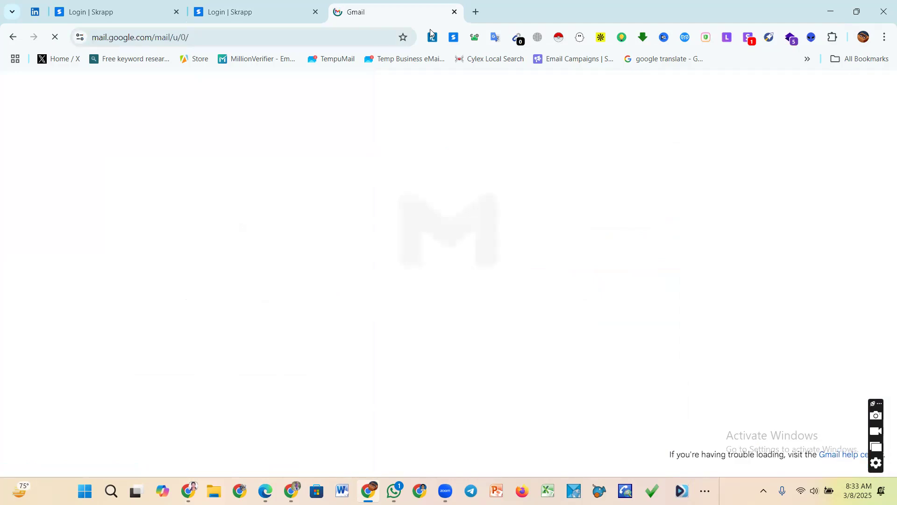
{"action": "left_click", "coordinate": [97, 17]}
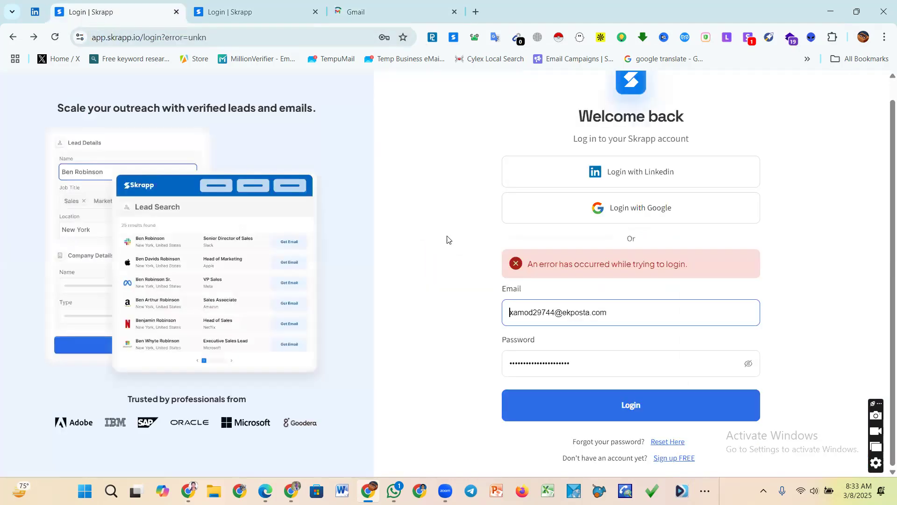
{"action": "left_click", "coordinate": [35, 13]}
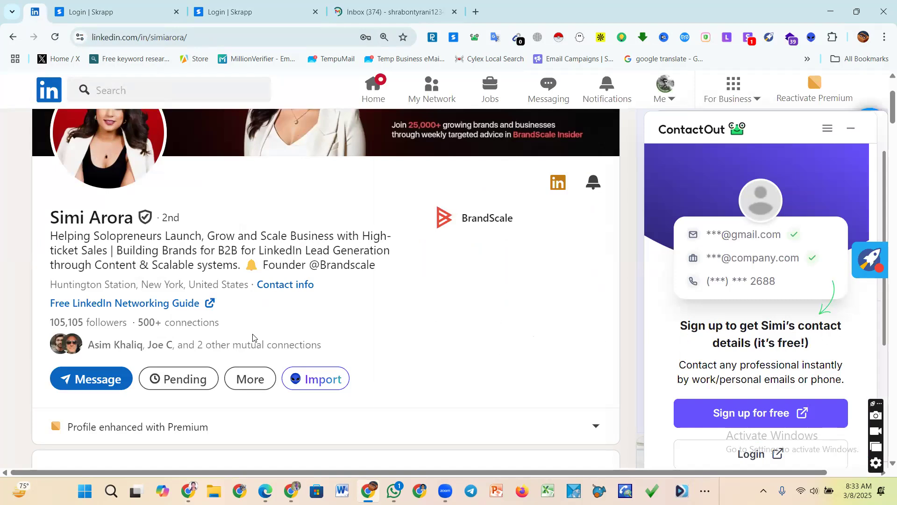
{"action": "scroll", "coordinate": [437, 316], "scroll_direction": "down", "scroll_amount": 3}
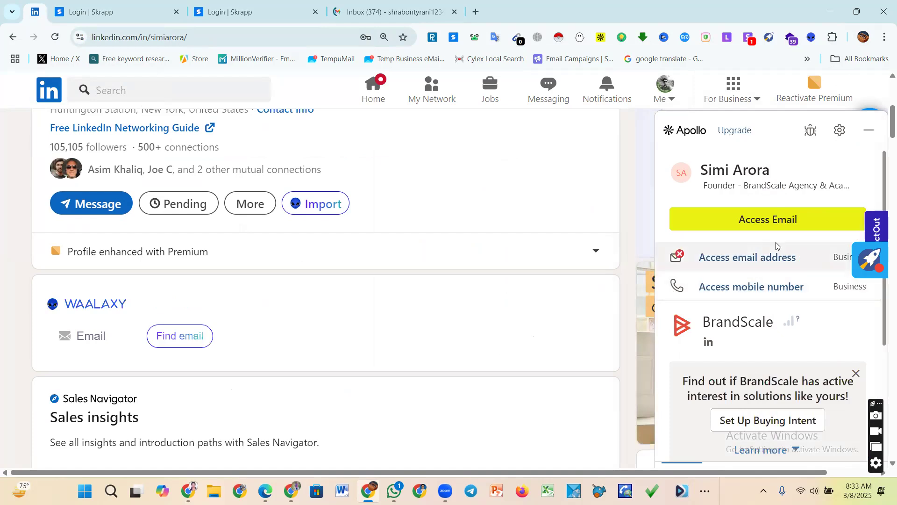
- Go back to the LinkedIn feed and open the profile of the author of the post promoted by LinkedIn
{"action": "left_click", "coordinate": [13, 37]}
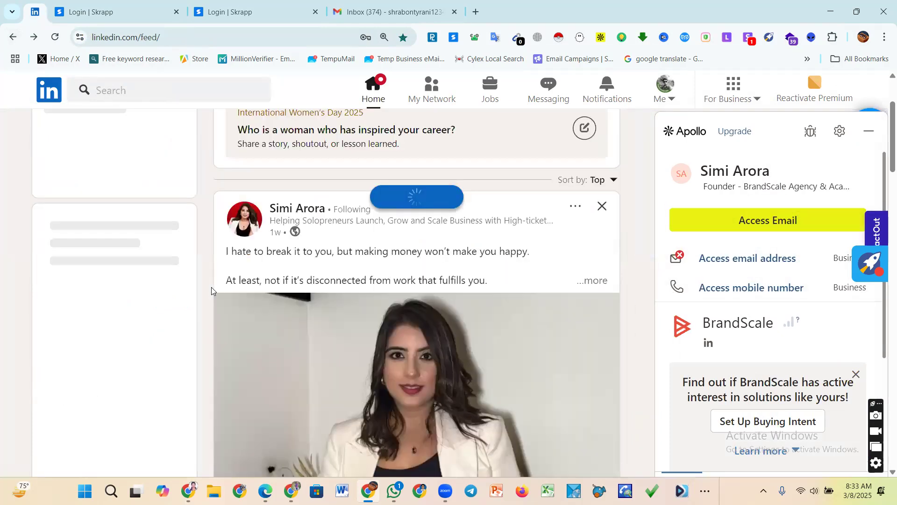
{"action": "scroll", "coordinate": [425, 287], "scroll_direction": "down", "scroll_amount": 15}
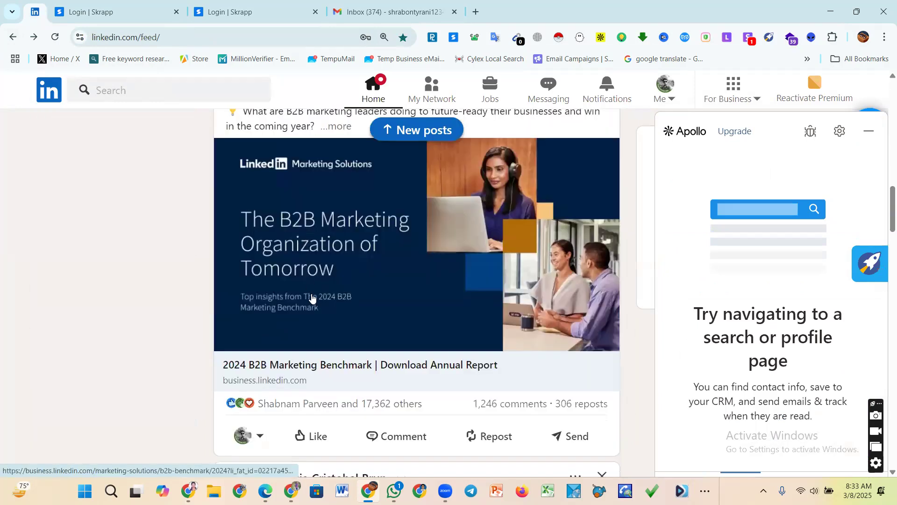
{"action": "scroll", "coordinate": [309, 271], "scroll_direction": "up", "scroll_amount": 10}
{"action": "scroll", "coordinate": [313, 285], "scroll_direction": "down", "scroll_amount": 3}
{"action": "scroll", "coordinate": [316, 294], "scroll_direction": "down", "scroll_amount": 3}
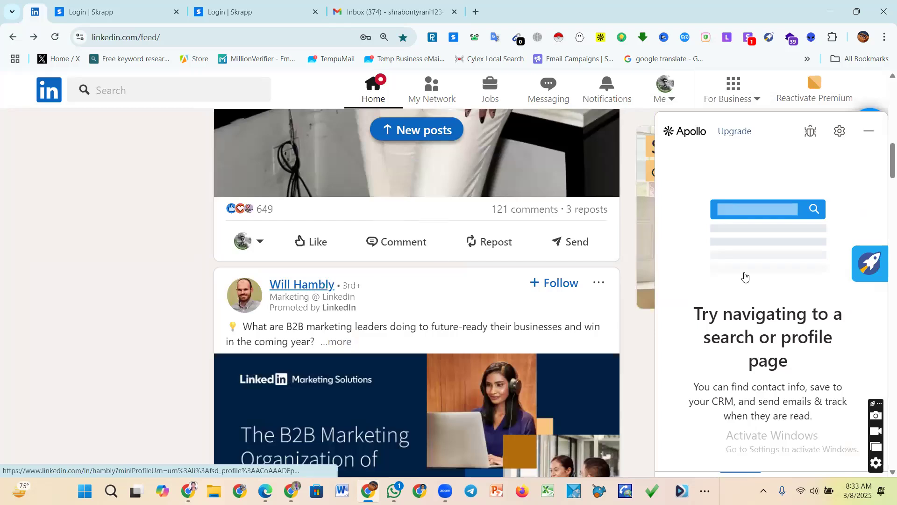
{"action": "key", "text": "Return"}
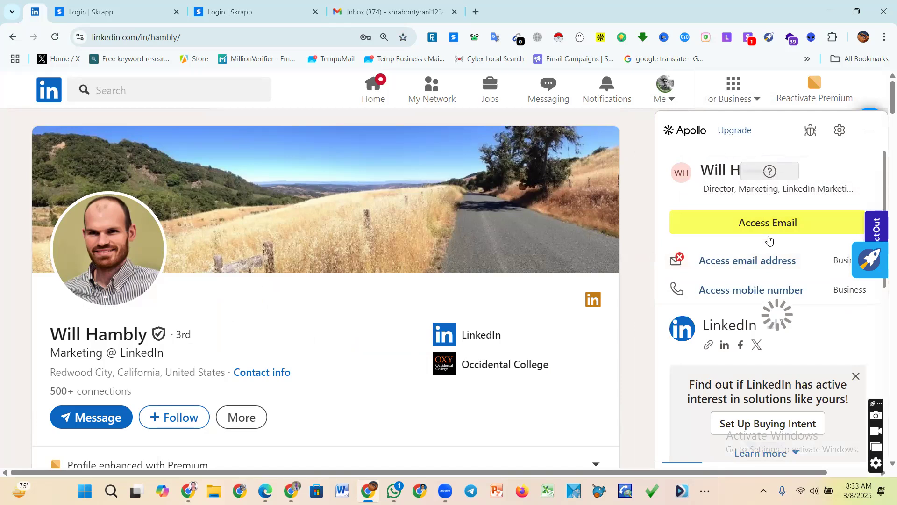
- Reveal this profile's email address with Apollo's Access Email and copy it
{"action": "left_click", "coordinate": [768, 238]}
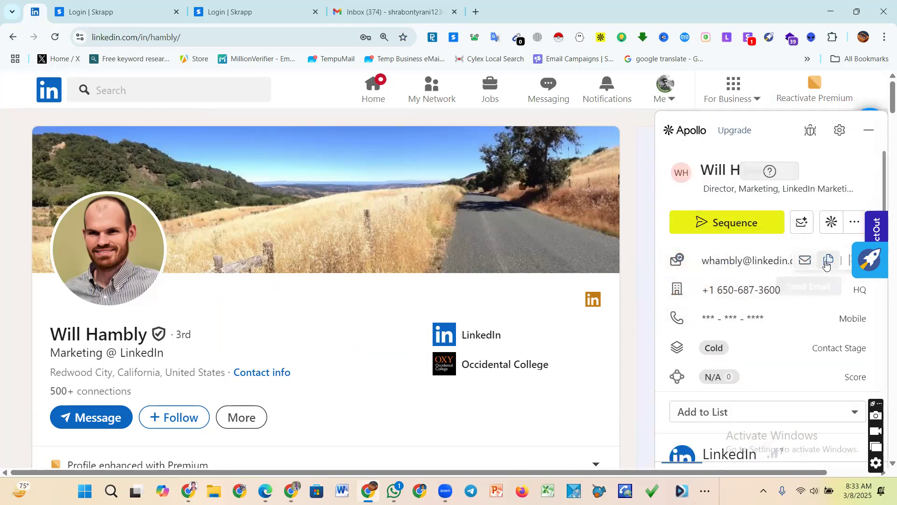
{"action": "left_click", "coordinate": [828, 260]}
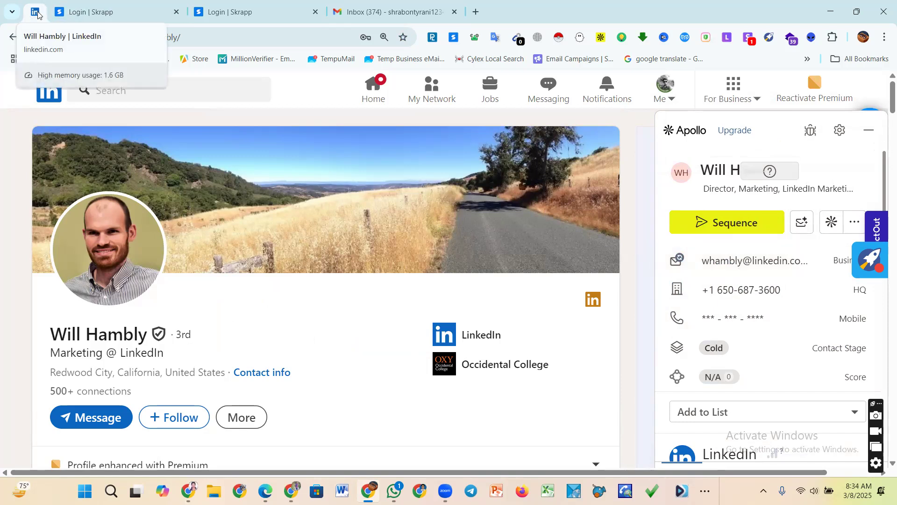
{"action": "scroll", "coordinate": [436, 430], "scroll_direction": "down", "scroll_amount": 1}
{"action": "scroll", "coordinate": [435, 430], "scroll_direction": "down", "scroll_amount": 1}
{"action": "scroll", "coordinate": [401, 304], "scroll_direction": "up", "scroll_amount": 2}
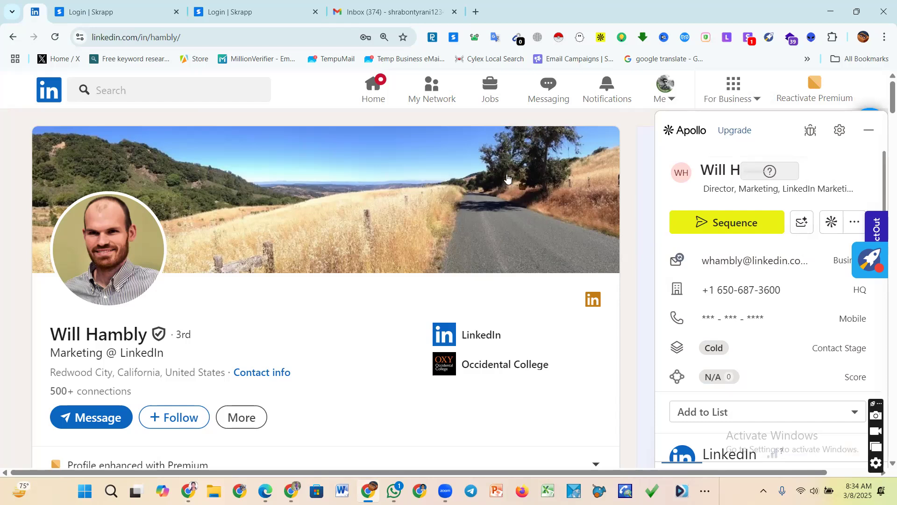
- Open LinkedIn Jobs and show all of the top job picks
{"action": "left_click", "coordinate": [492, 86]}
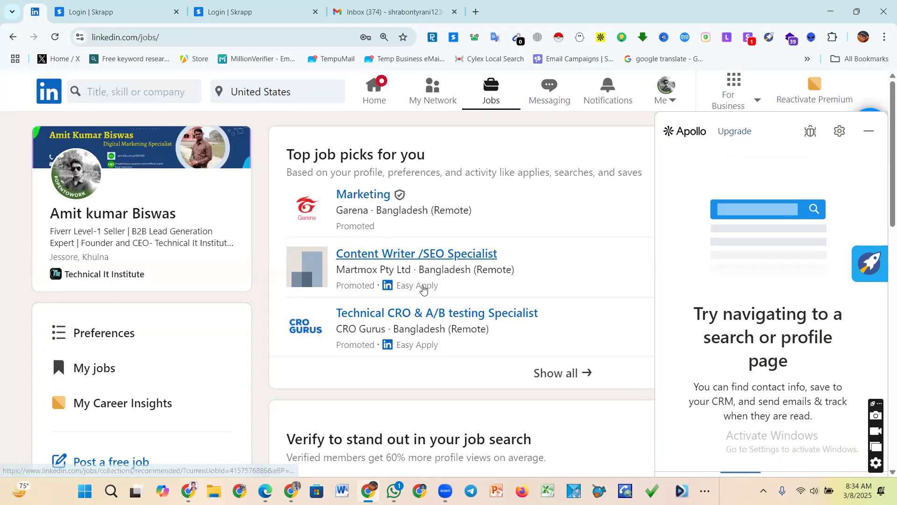
{"action": "scroll", "coordinate": [422, 285], "scroll_direction": "down", "scroll_amount": 1}
{"action": "scroll", "coordinate": [422, 283], "scroll_direction": "down", "scroll_amount": 1}
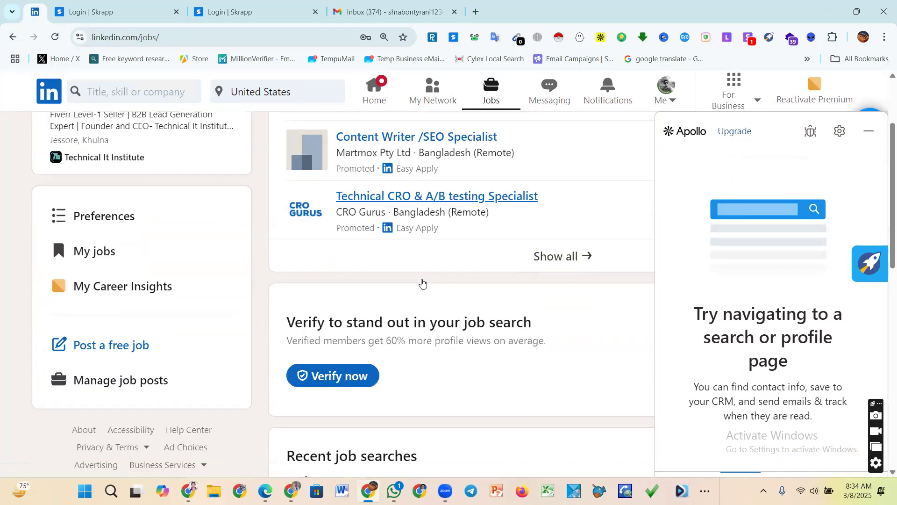
{"action": "scroll", "coordinate": [413, 238], "scroll_direction": "up", "scroll_amount": 1}
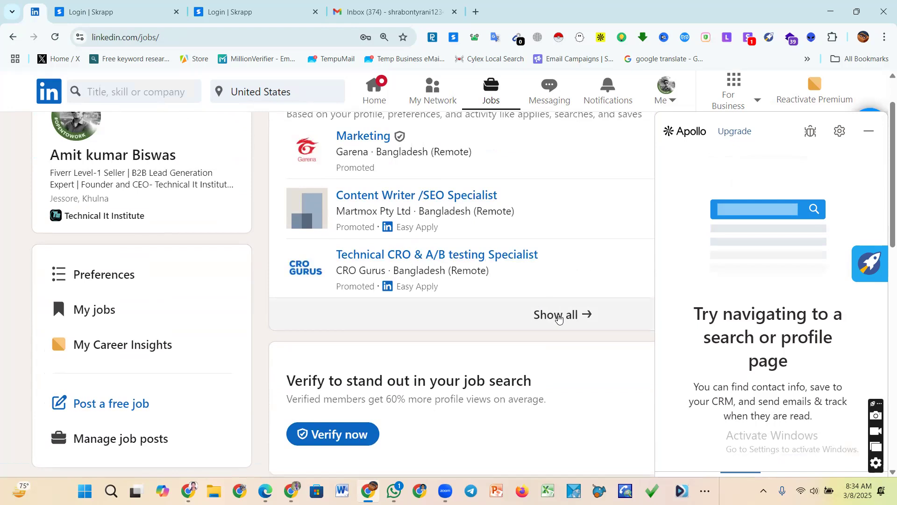
{"action": "left_click", "coordinate": [570, 314]}
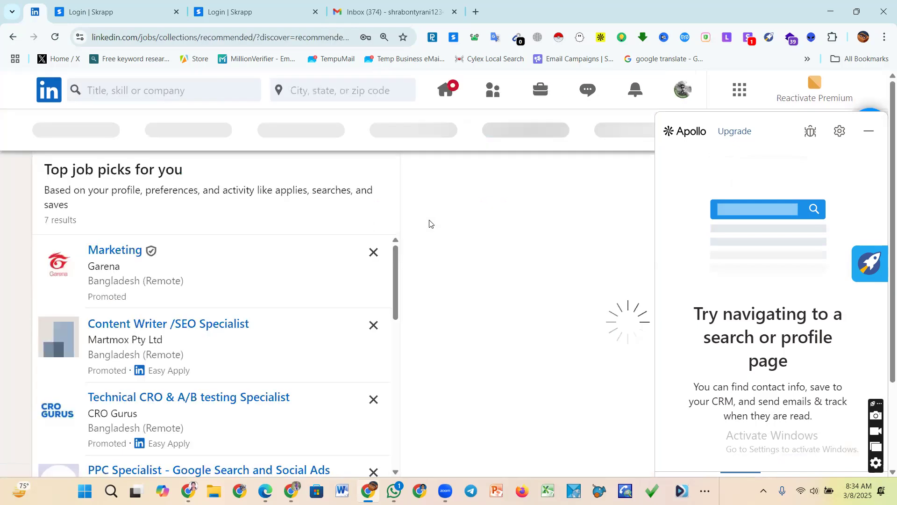
- Browse the recommended jobs, open the Technical CRO & A/B testing Specialist posting from CRO Gurus, and minimise the Apollo panel
{"action": "scroll", "coordinate": [215, 262], "scroll_direction": "down", "scroll_amount": 2}
{"action": "scroll", "coordinate": [215, 264], "scroll_direction": "down", "scroll_amount": 2}
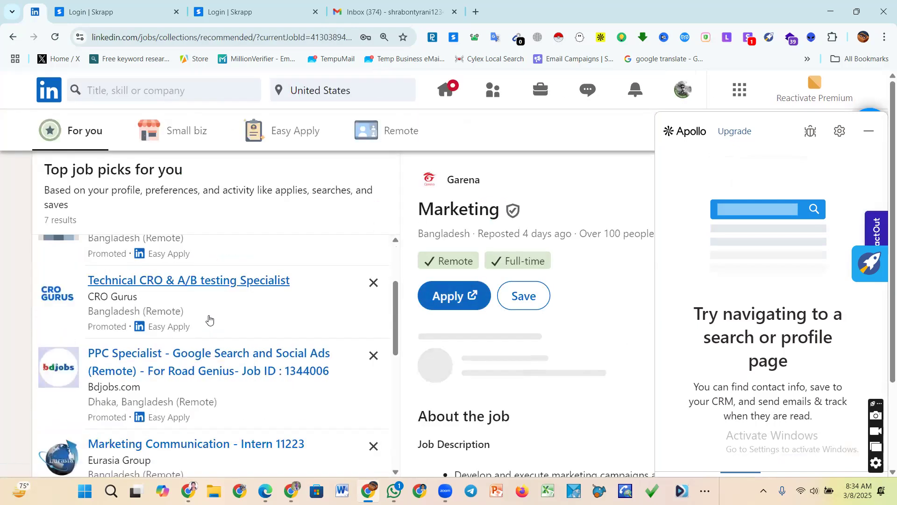
{"action": "scroll", "coordinate": [190, 347], "scroll_direction": "down", "scroll_amount": 5}
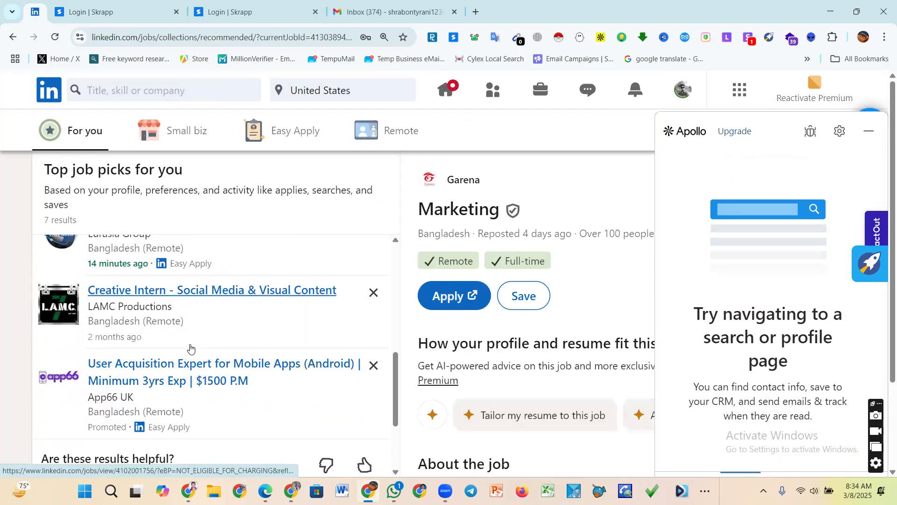
{"action": "scroll", "coordinate": [191, 344], "scroll_direction": "up", "scroll_amount": 3}
{"action": "scroll", "coordinate": [190, 344], "scroll_direction": "up", "scroll_amount": 6}
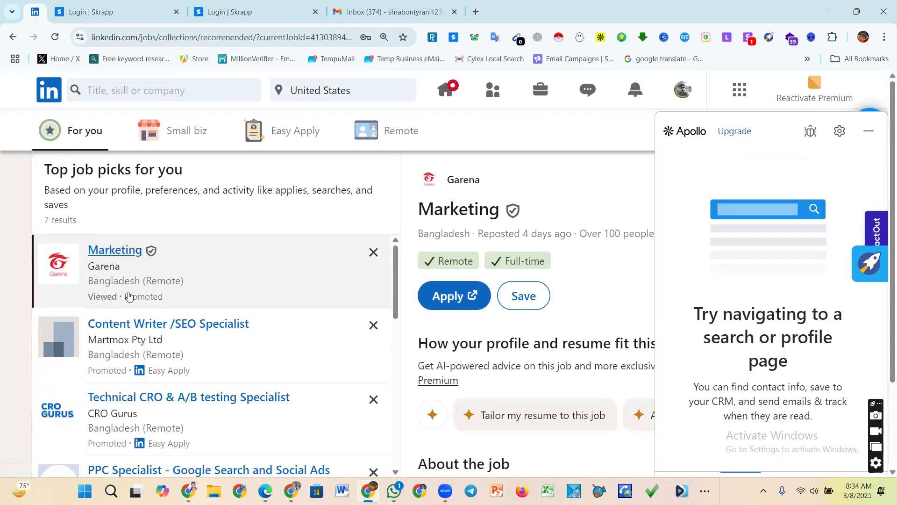
{"action": "scroll", "coordinate": [173, 327], "scroll_direction": "down", "scroll_amount": 2}
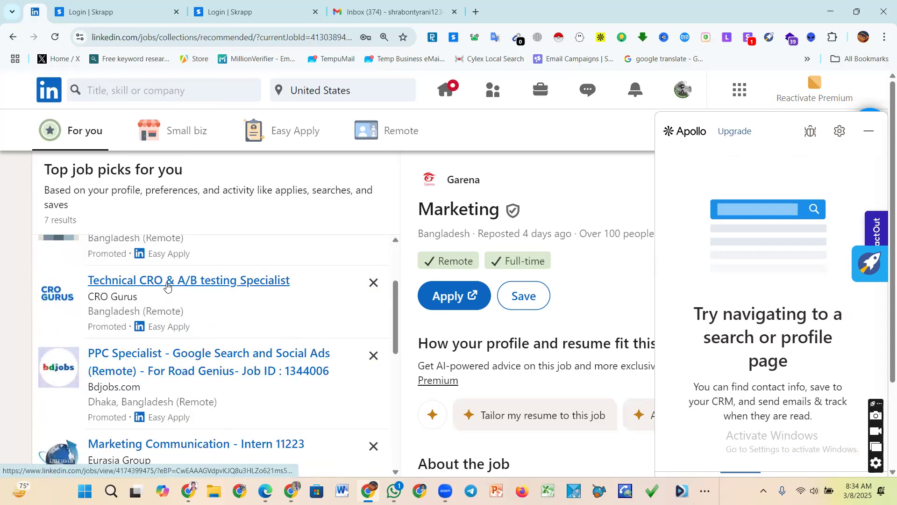
{"action": "left_click", "coordinate": [308, 290]}
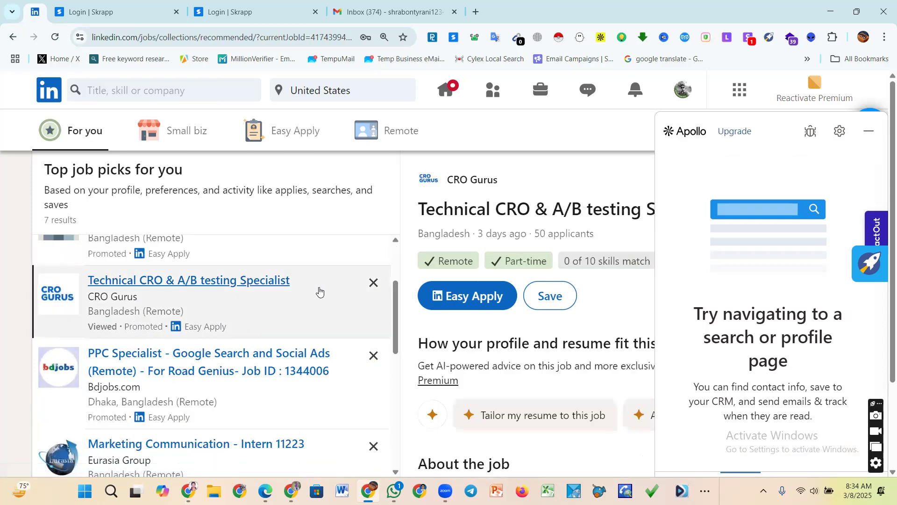
{"action": "left_click", "coordinate": [855, 139]}
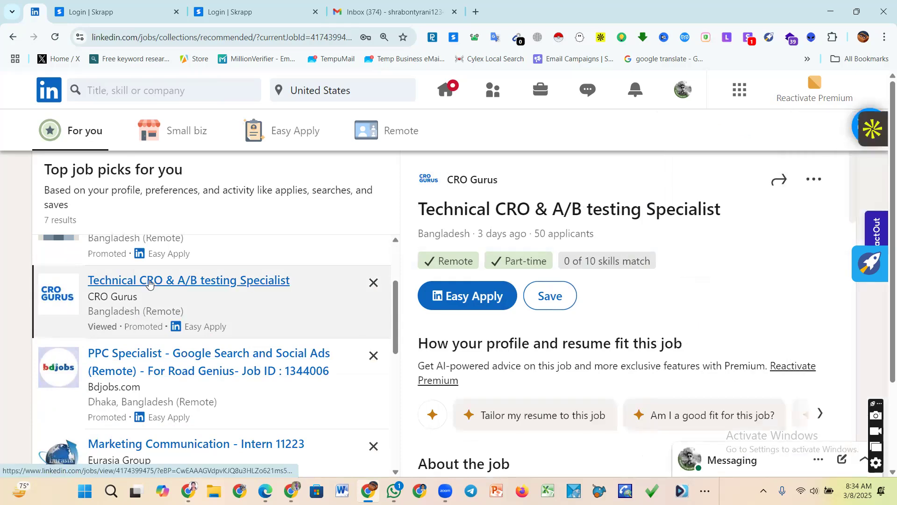
- Start an Easy Apply application for this job and close the job search safety reminder
{"action": "scroll", "coordinate": [535, 290], "scroll_direction": "down", "scroll_amount": 1}
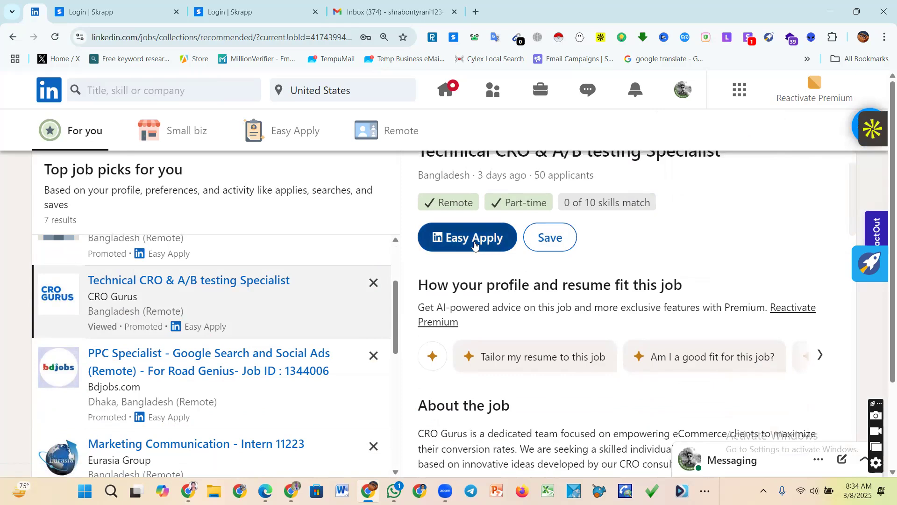
{"action": "left_click", "coordinate": [474, 245]}
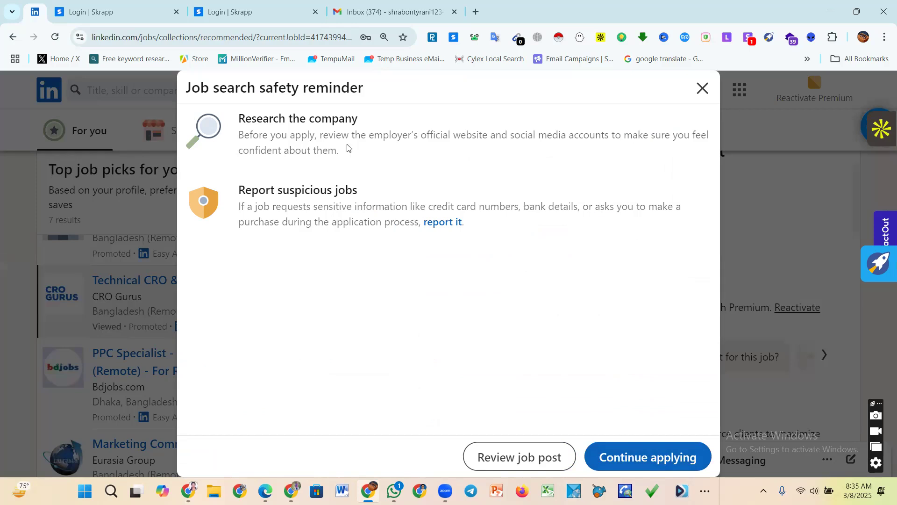
{"action": "left_click", "coordinate": [702, 88]}
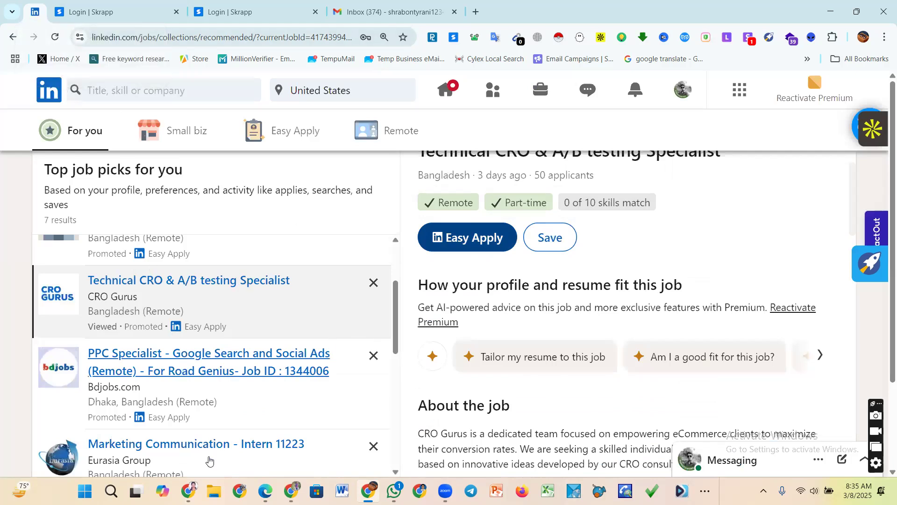
- View the Fiverr seller dashboard, Skrapp login and Gmail inbox pages, and return to the LinkedIn jobs page
{"action": "left_click", "coordinate": [189, 491]}
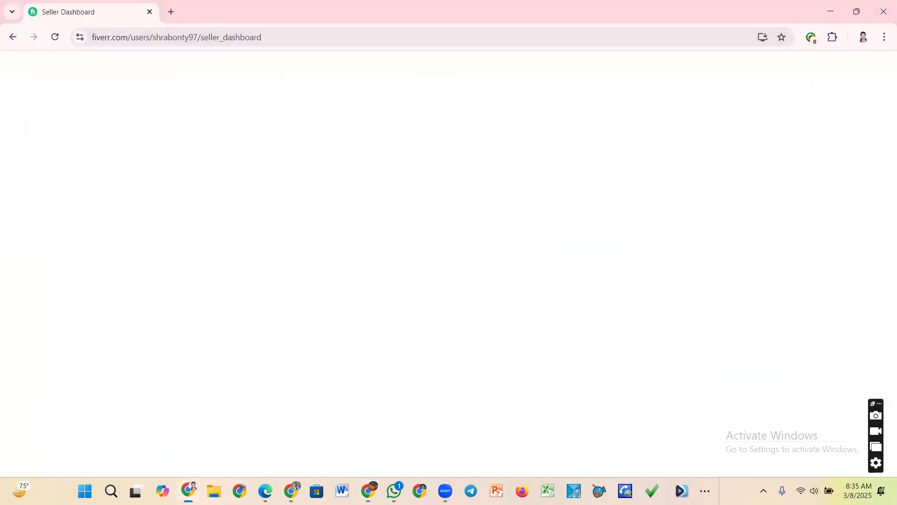
{"action": "left_click", "coordinate": [189, 491]}
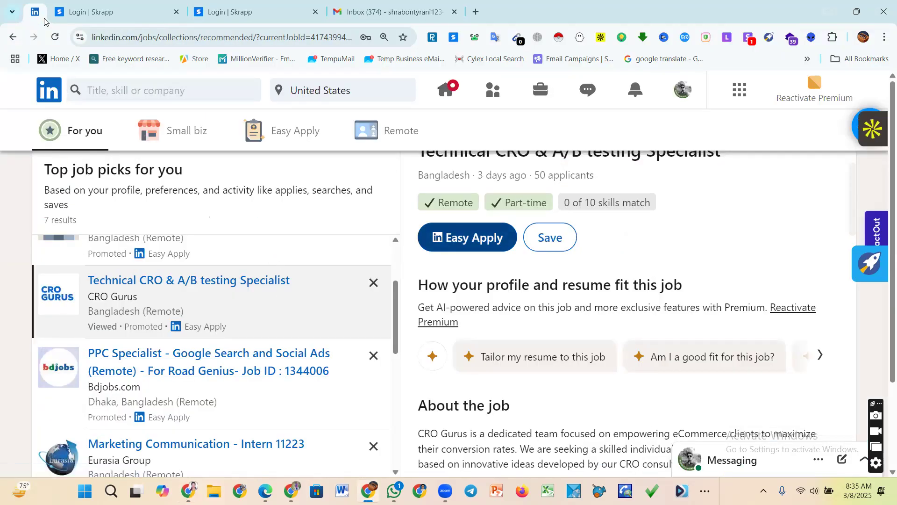
{"action": "left_click", "coordinate": [100, 13]}
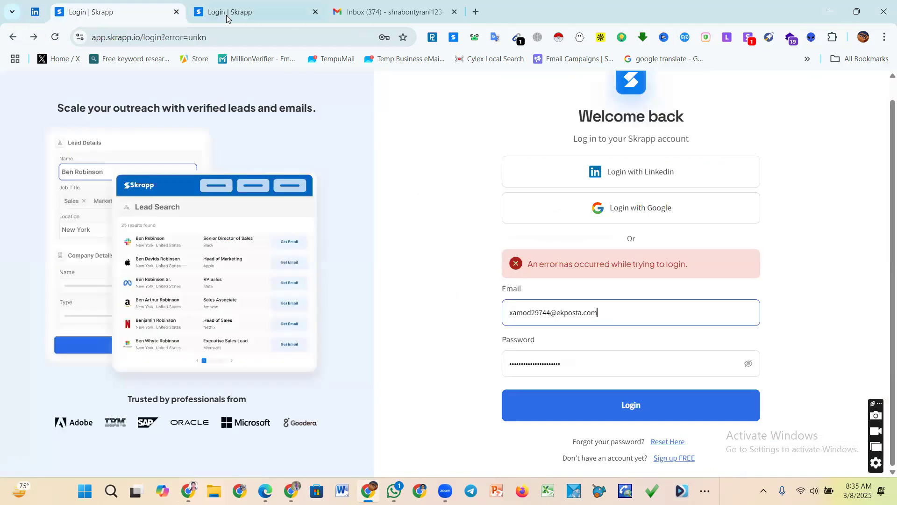
{"action": "left_click", "coordinate": [377, 16]}
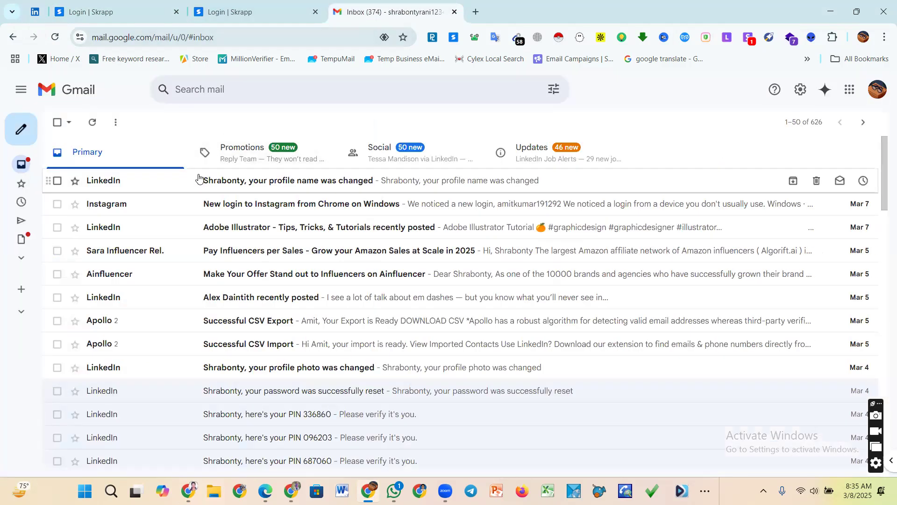
{"action": "left_click", "coordinate": [102, 14]}
{"action": "left_click", "coordinate": [35, 15]}
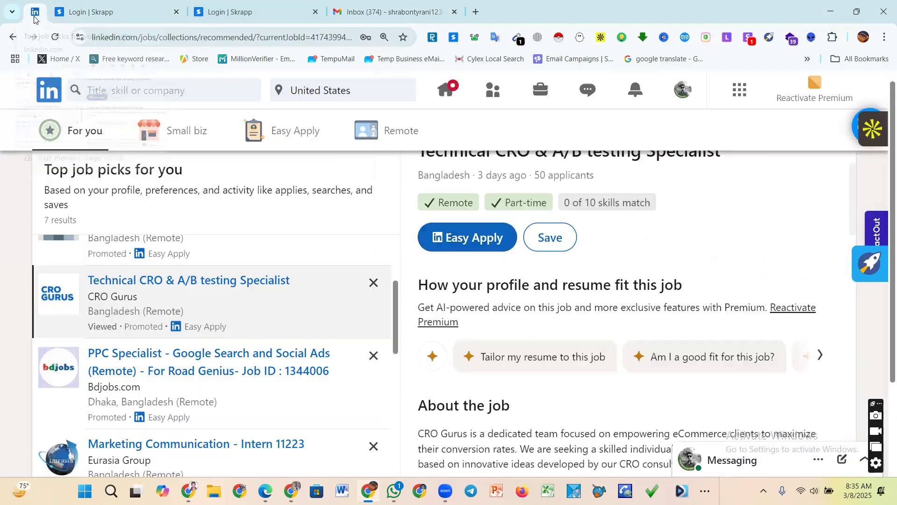
- Return to the beginning of the LinkedIn home feed
{"action": "left_click", "coordinate": [449, 91]}
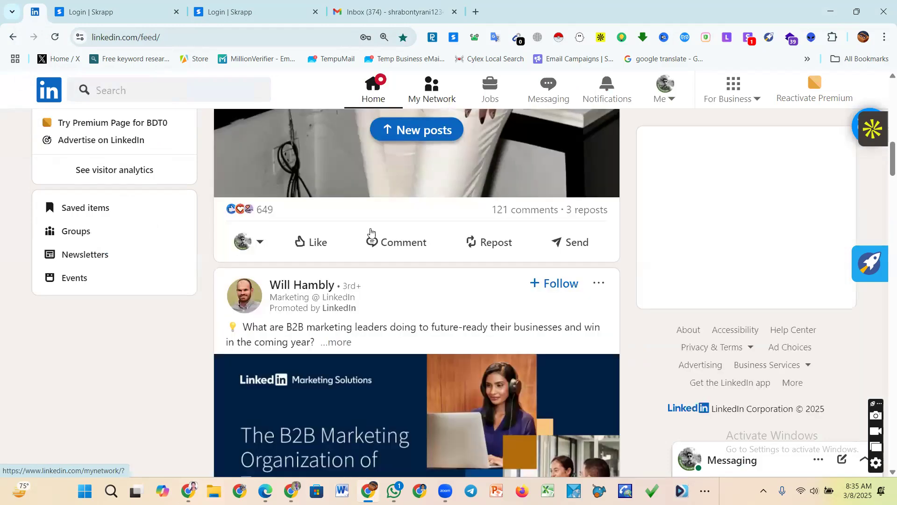
{"action": "scroll", "coordinate": [340, 272], "scroll_direction": "up", "scroll_amount": 10}
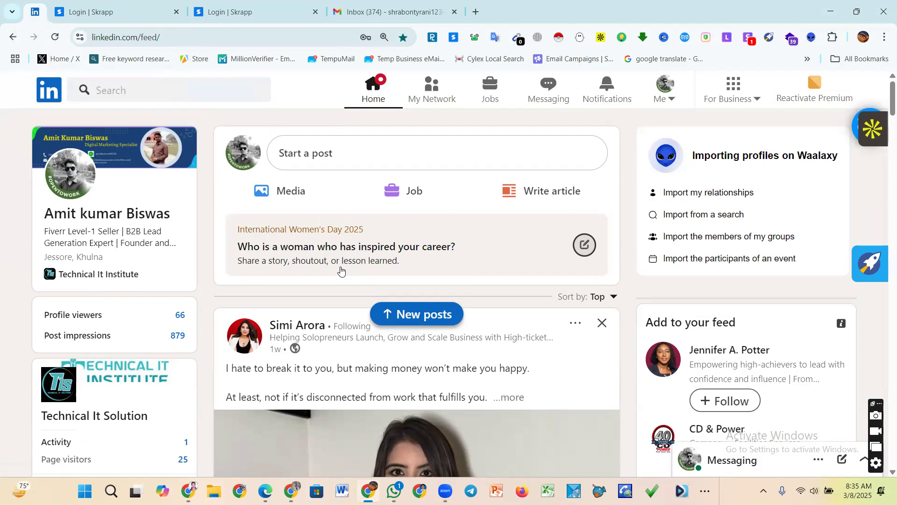
{"action": "scroll", "coordinate": [323, 357], "scroll_direction": "down", "scroll_amount": 1}
{"action": "scroll", "coordinate": [321, 356], "scroll_direction": "up", "scroll_amount": 1}
{"action": "mouse_move", "coordinate": [369, 491]}
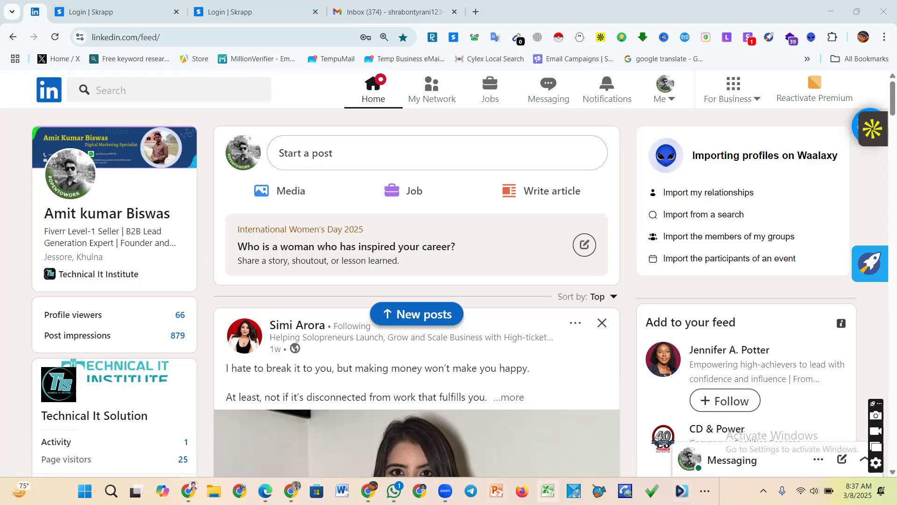
{"action": "mouse_move", "coordinate": [445, 490]}
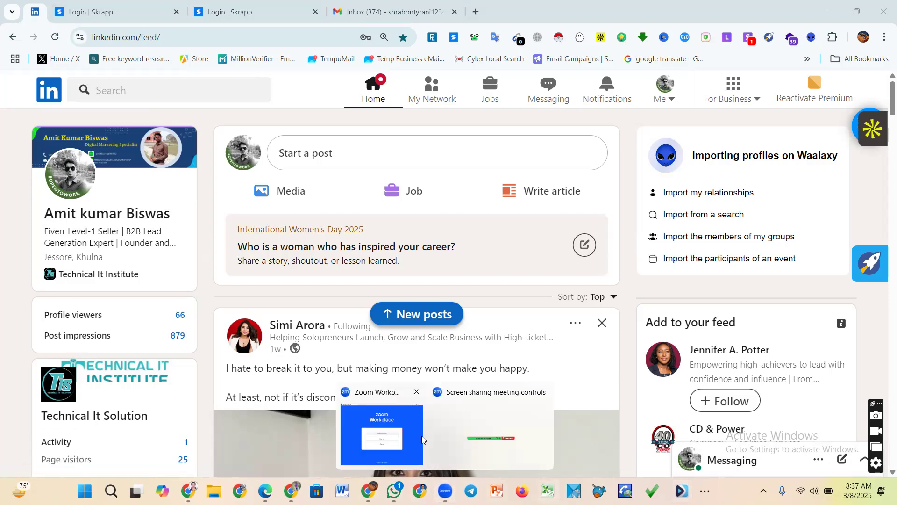